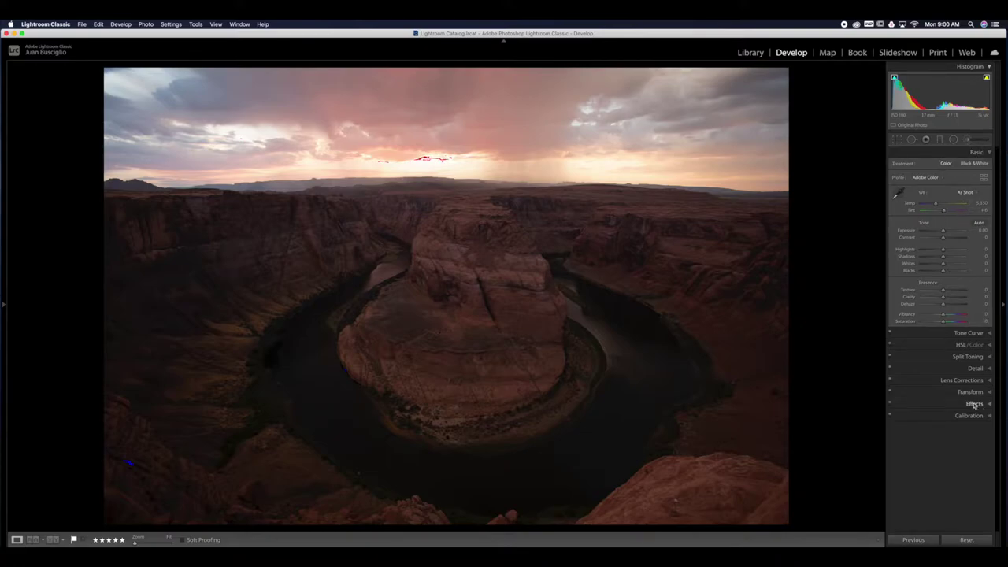
# - Turn on Remove Chromatic Aberration and Enable Profile Corrections for the canyon photo
pyautogui.click(964, 380)
pyautogui.click(895, 241)
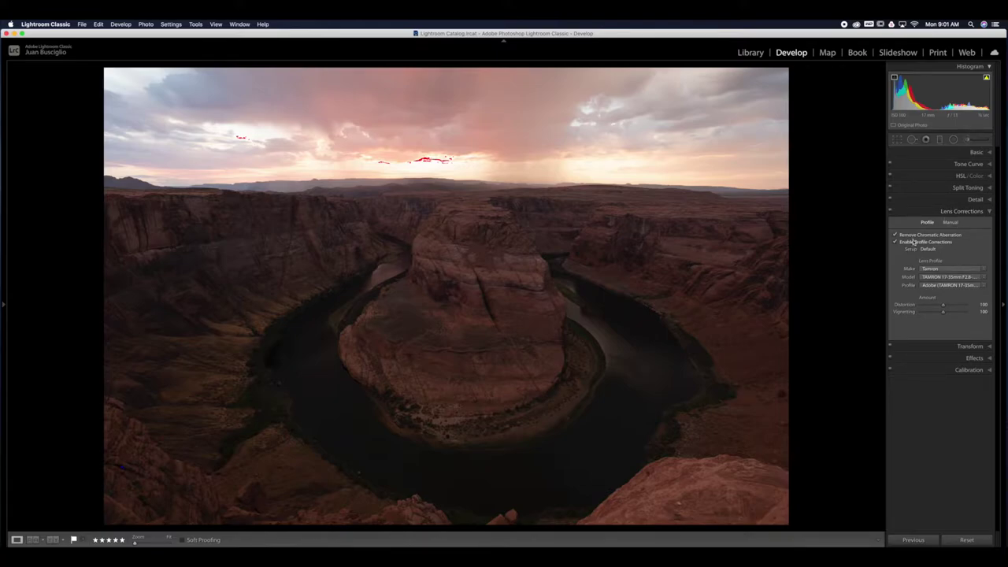
# - Change the photo's color profile to Adobe Landscape in the basic adjustments
pyautogui.click(974, 152)
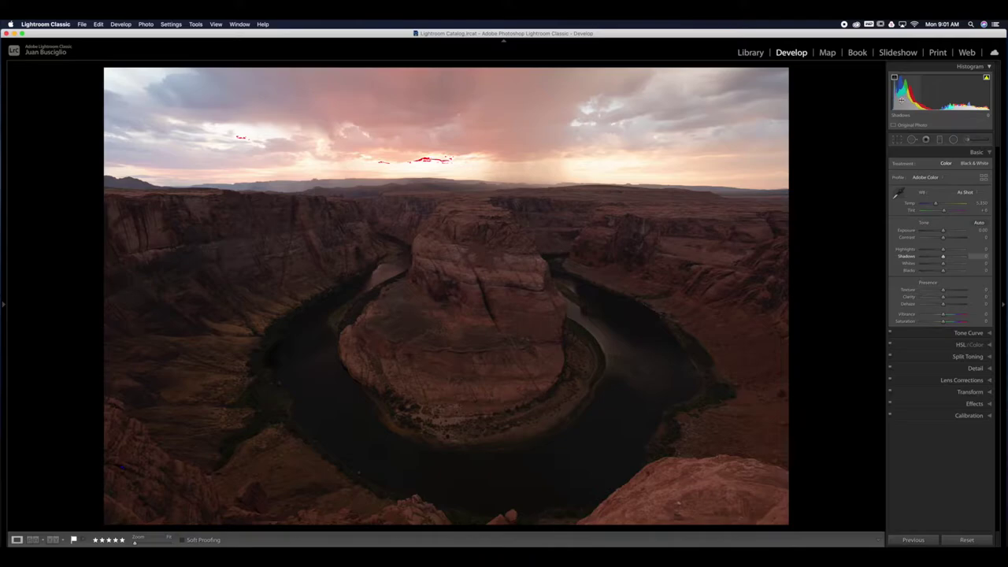
pyautogui.press('w')
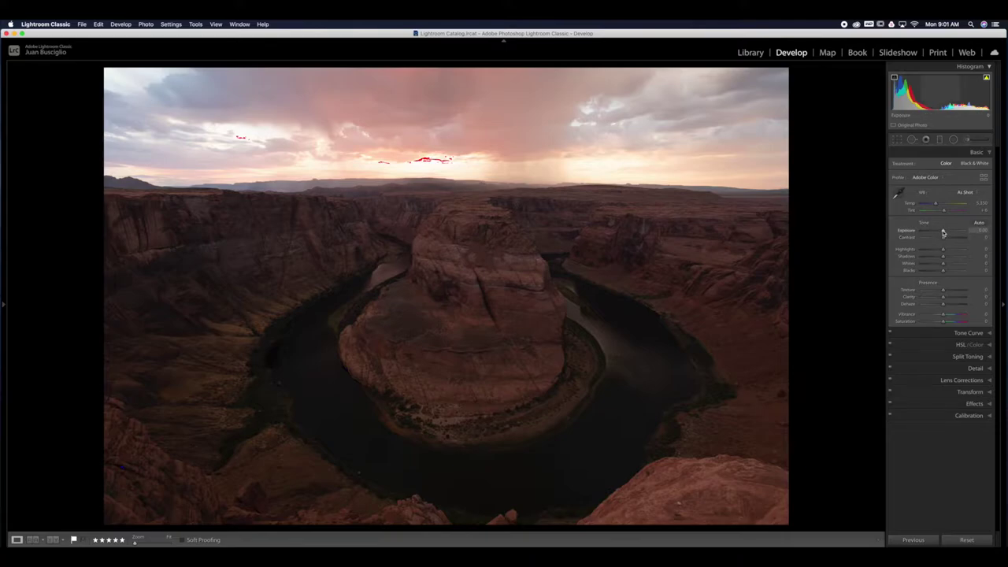
pyautogui.click(923, 182)
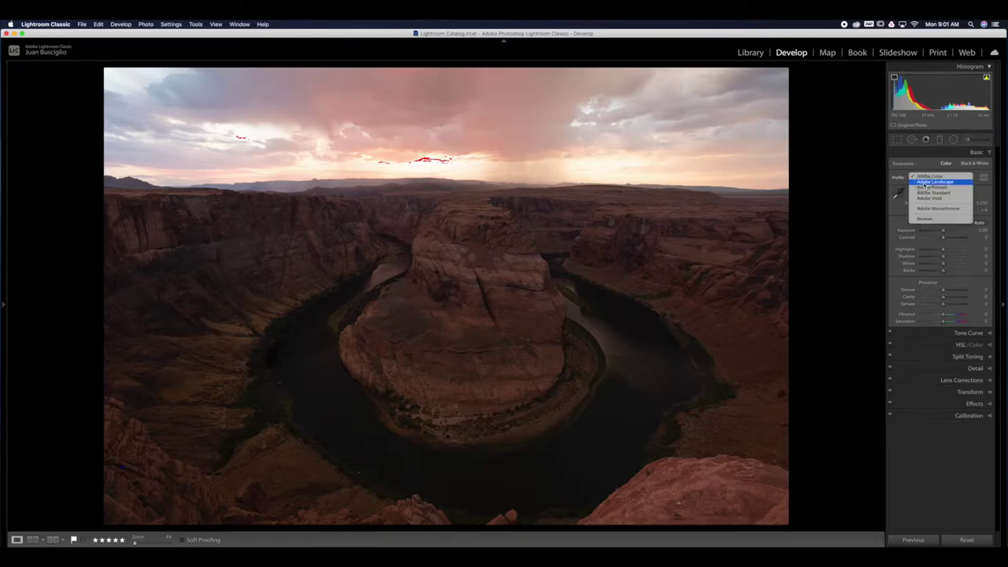
pyautogui.click(923, 186)
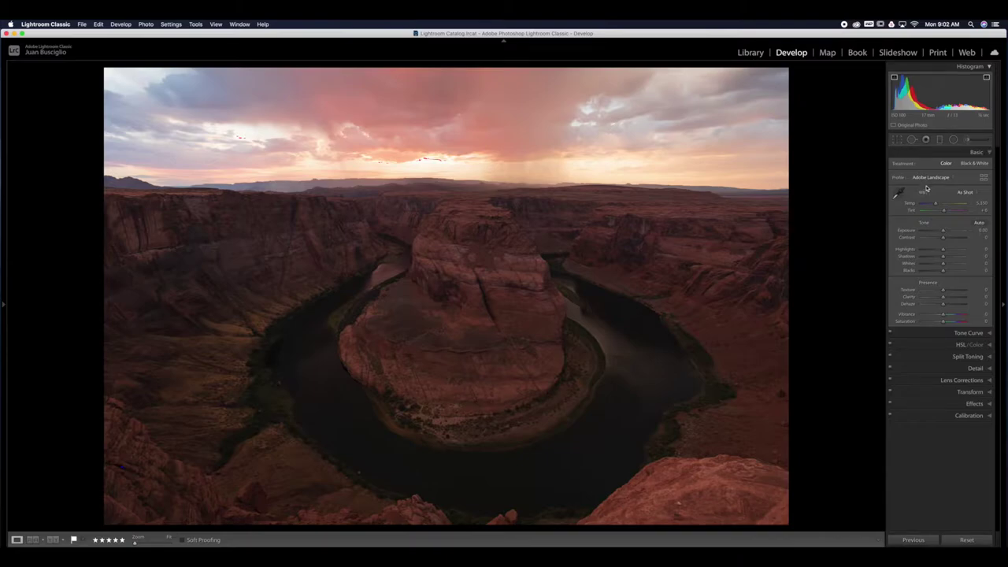
# - Set the white balance to Daylight and apply automatic tone adjustments to the photo
pyautogui.click(967, 194)
pyautogui.click(968, 203)
pyautogui.click(978, 225)
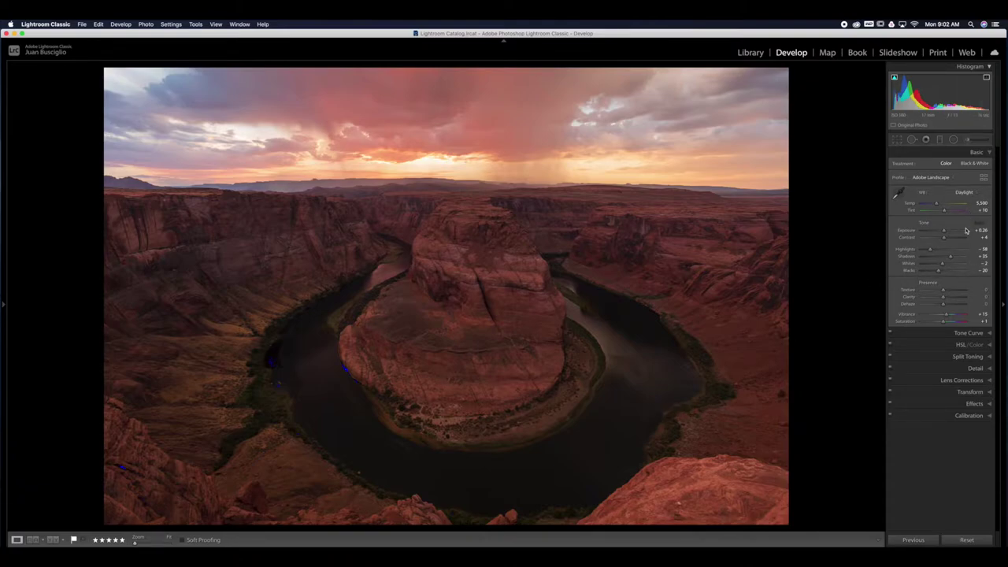
# - Turn on spot visualization and heal the dust spots in the sky and the dark river with Spot Removal
pyautogui.click(911, 139)
pyautogui.press('a')
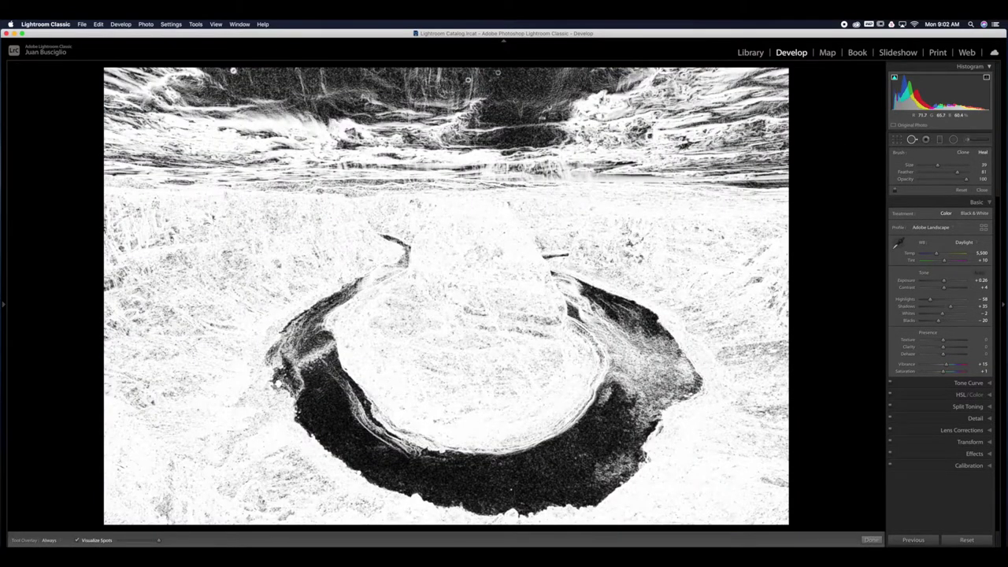
pyautogui.scroll(4, 497, 73)
pyautogui.click(497, 72)
pyautogui.moveTo(488, 81); pyautogui.dragTo(452, 74)
pyautogui.click(233, 71)
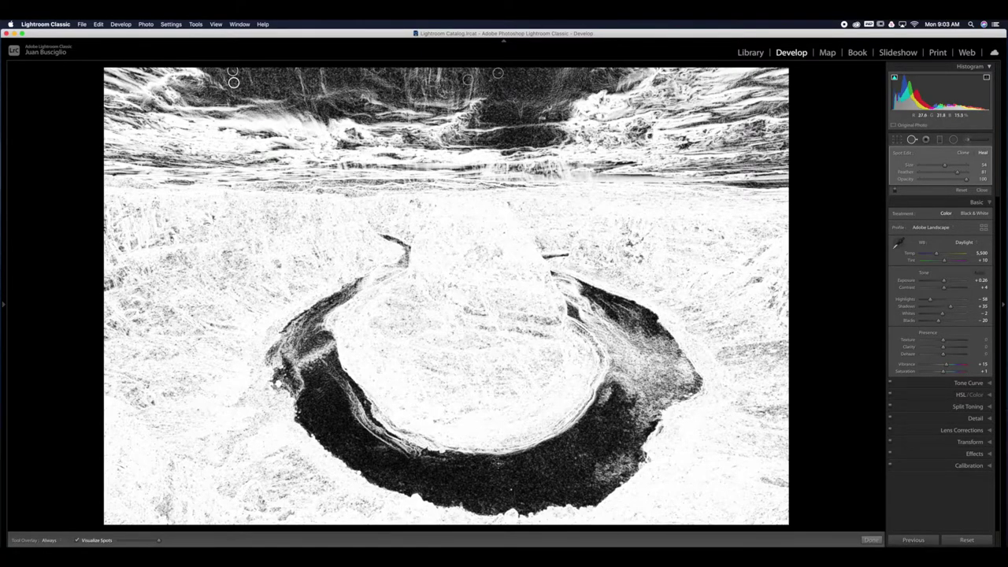
pyautogui.scroll(-6, 514, 496)
pyautogui.click(510, 489)
pyautogui.click(515, 102)
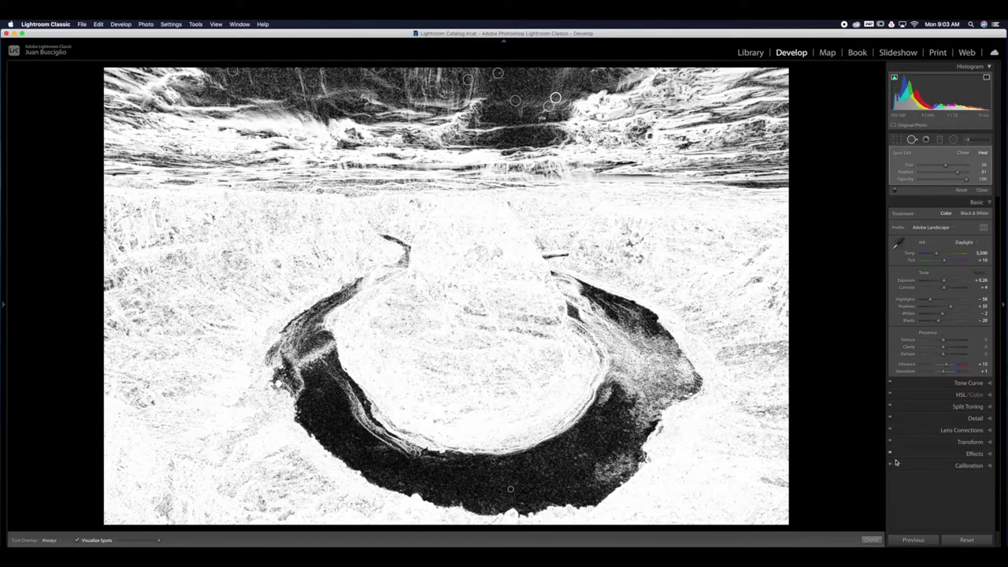
pyautogui.click(870, 540)
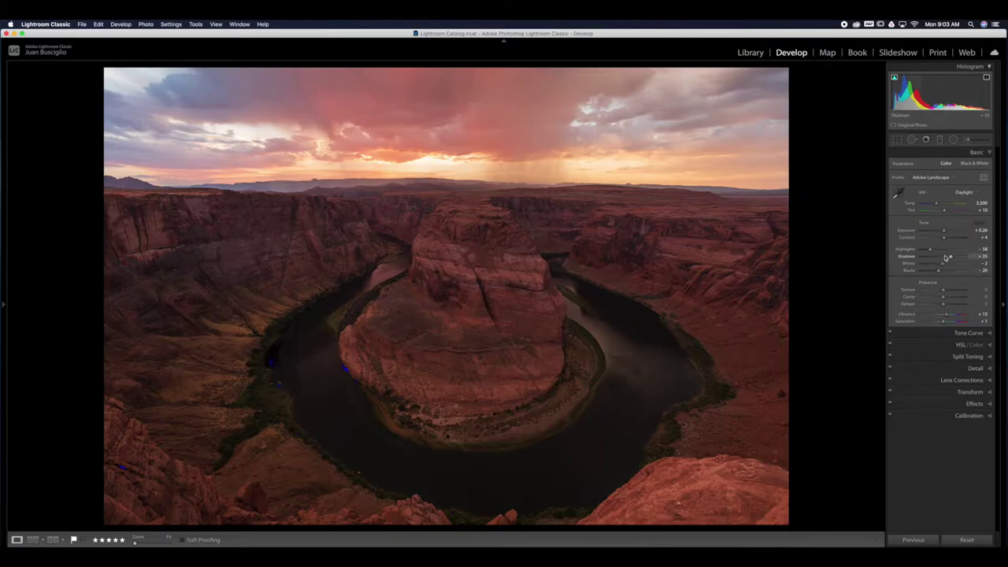
# - Refine the basic tone by setting Highlights to -79, Contrast to 0 and Exposure to +0.60
pyautogui.moveTo(928, 251); pyautogui.dragTo(926, 250)
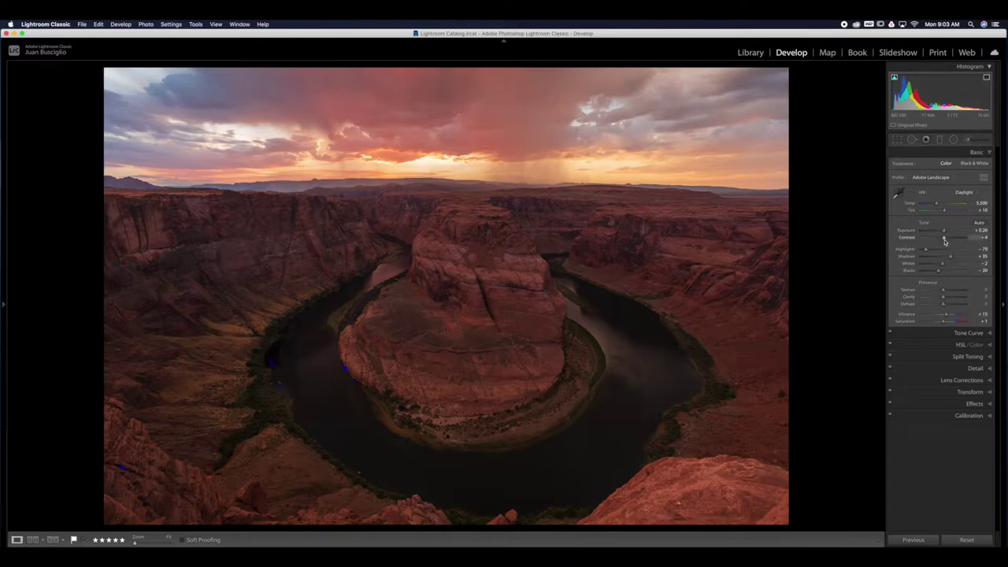
pyautogui.moveTo(944, 240); pyautogui.dragTo(943, 241)
pyautogui.moveTo(945, 233); pyautogui.dragTo(946, 234)
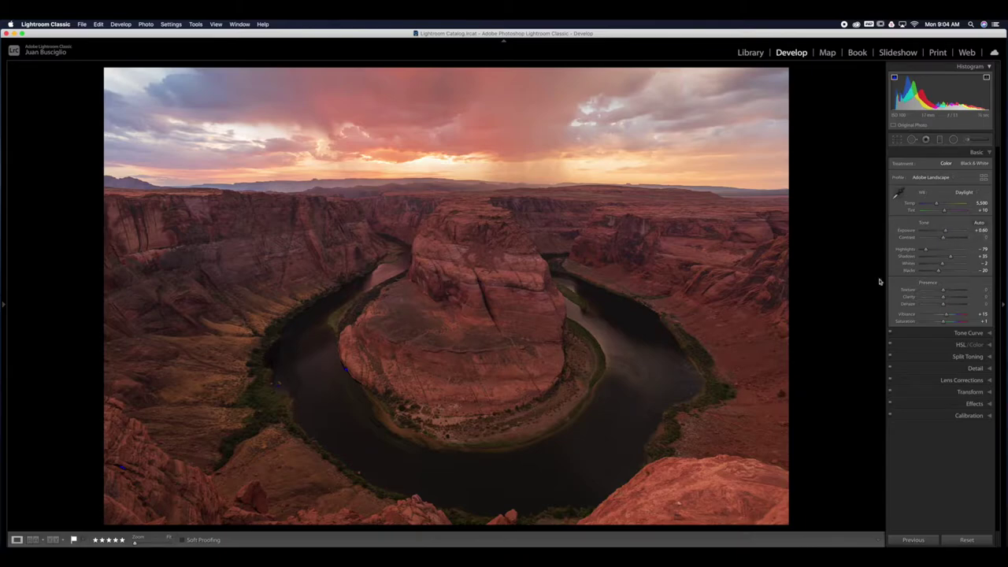
# - Raise Clarity slightly, try Texture at +100, and bring Texture back to a slight positive amount
pyautogui.click(944, 298)
pyautogui.moveTo(944, 299); pyautogui.dragTo(946, 299)
pyautogui.click(944, 292)
pyautogui.moveTo(944, 292); pyautogui.dragTo(1000, 290)
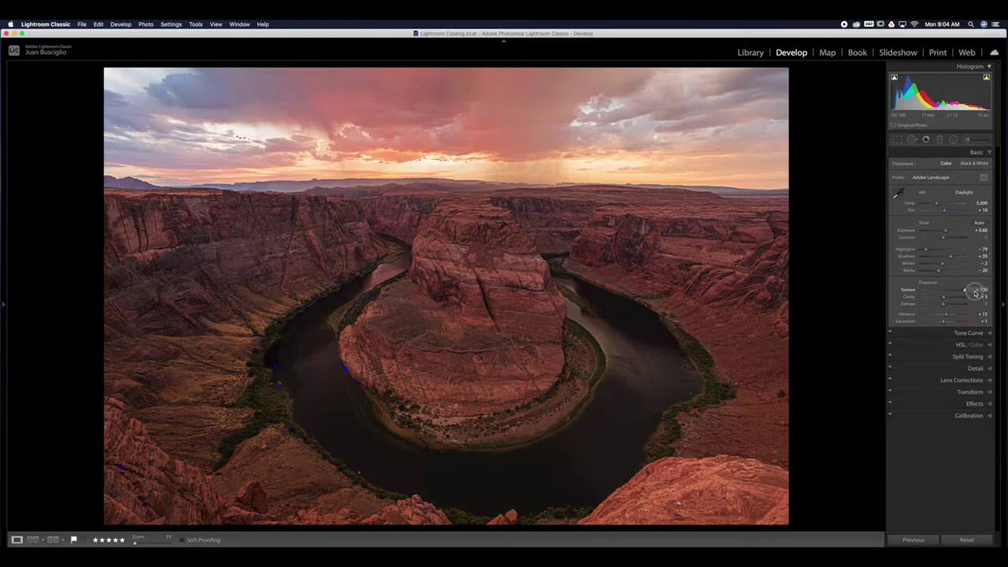
pyautogui.moveTo(975, 292); pyautogui.dragTo(943, 293)
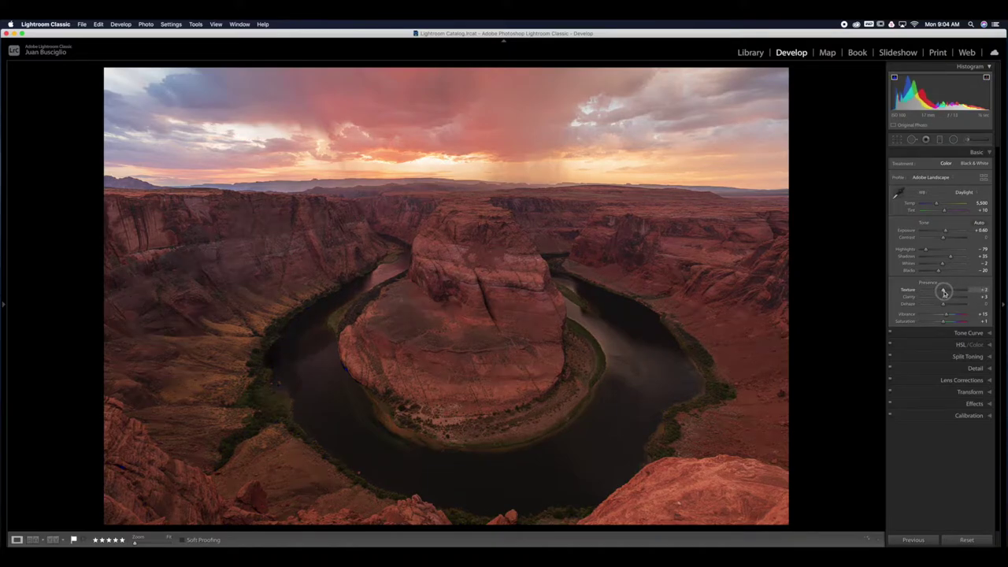
pyautogui.moveTo(943, 292); pyautogui.dragTo(945, 293)
# - Move the black point and the white point of the tone curve slightly inward
pyautogui.click(958, 333)
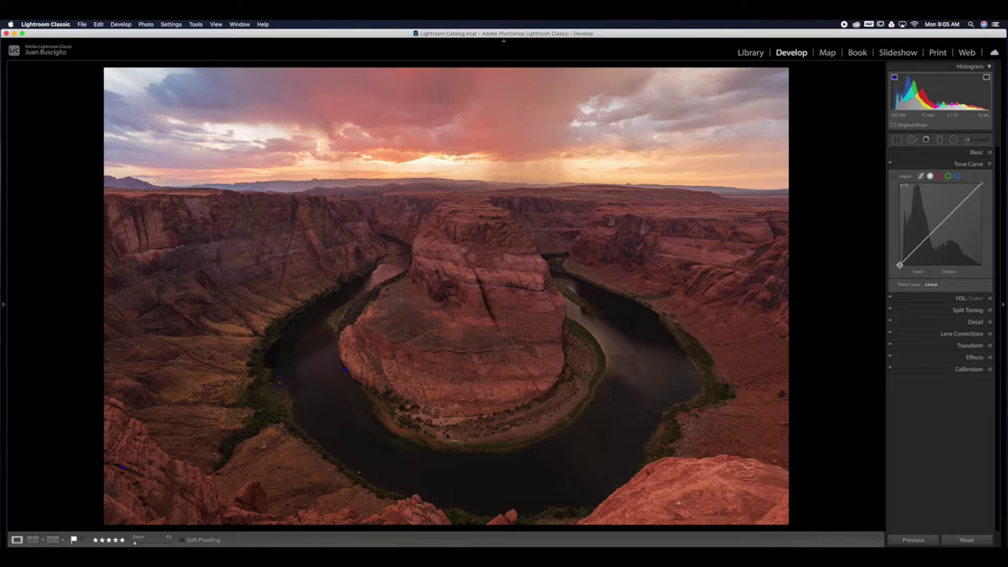
pyautogui.moveTo(899, 264); pyautogui.dragTo(902, 265)
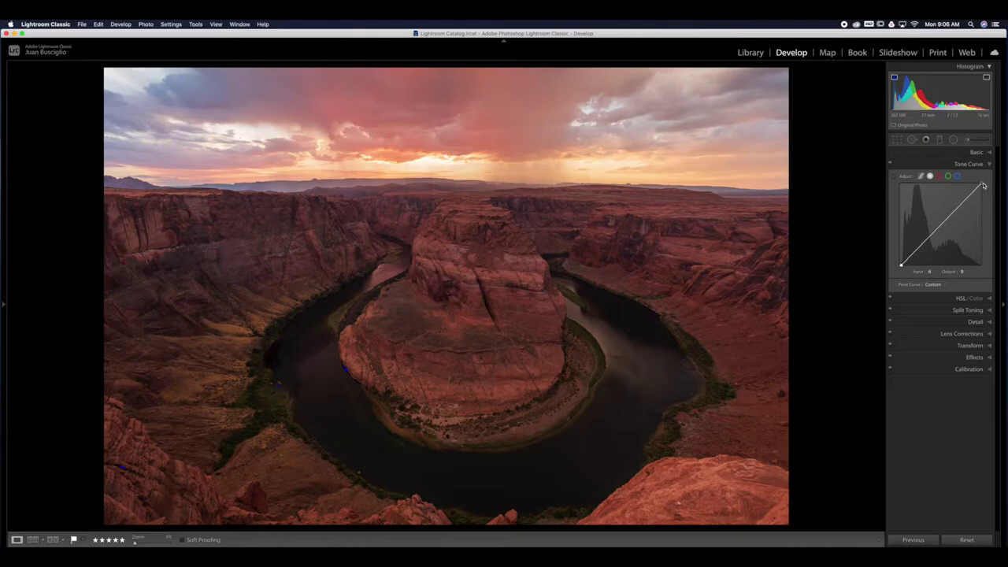
pyautogui.moveTo(981, 184); pyautogui.dragTo(980, 185)
# - Adjust the red and orange saturation with the targeted adjustment tool on the canyon rock beside the river
pyautogui.click(958, 299)
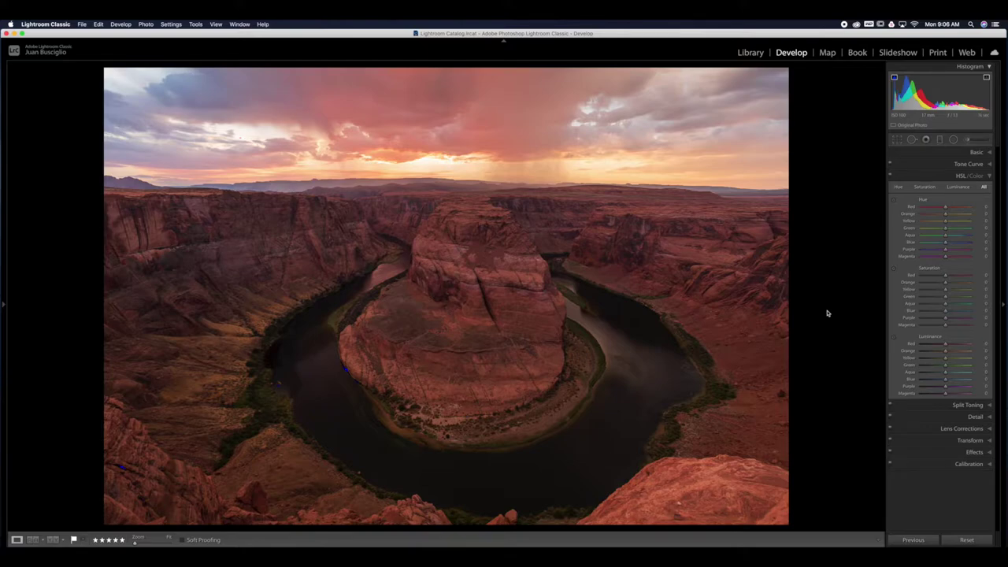
pyautogui.click(893, 269)
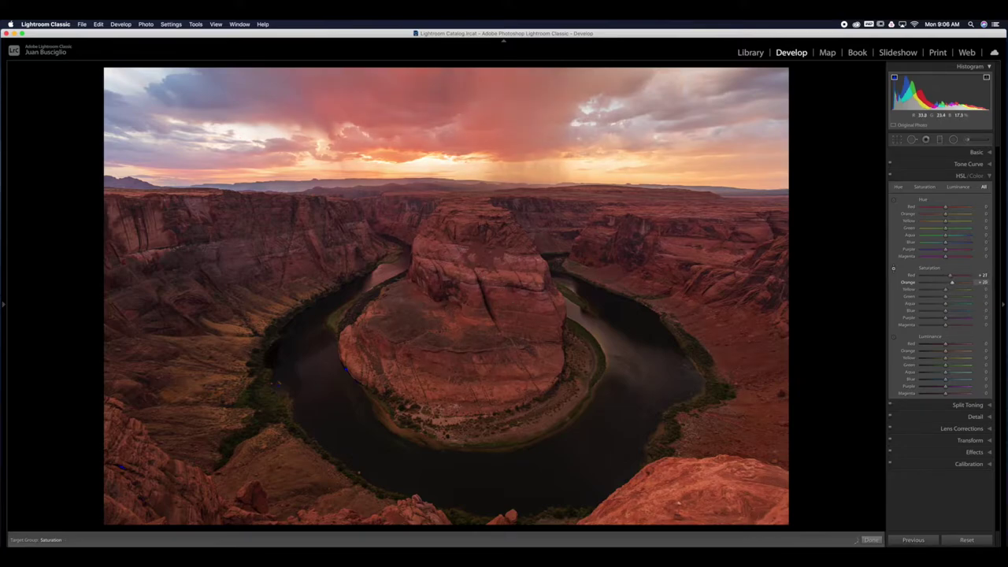
pyautogui.moveTo(344, 368); pyautogui.dragTo(344, 393)
# - Tint the highlights with split toning, using hue 38 and saturation 8
pyautogui.click(954, 405)
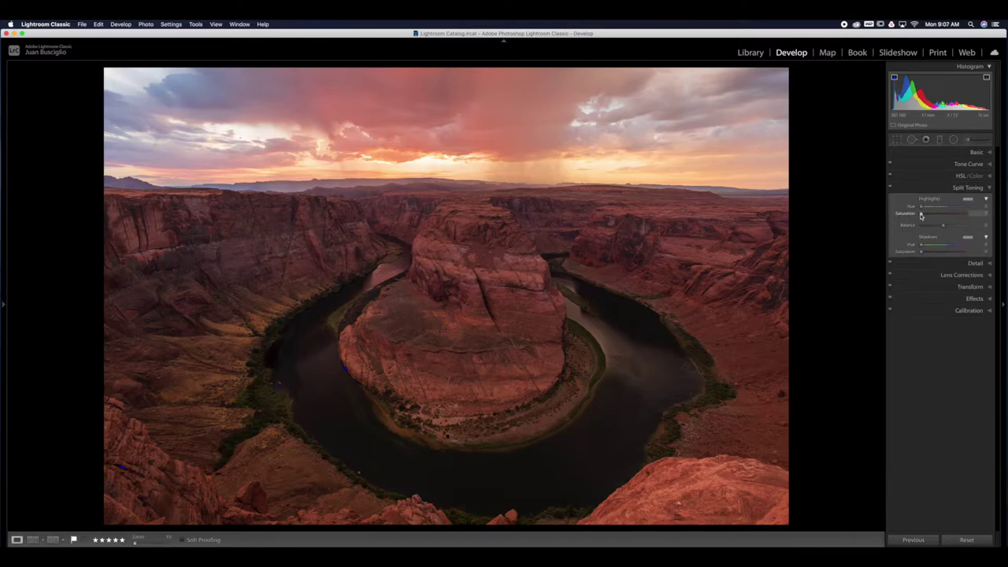
pyautogui.moveTo(921, 215); pyautogui.dragTo(945, 218)
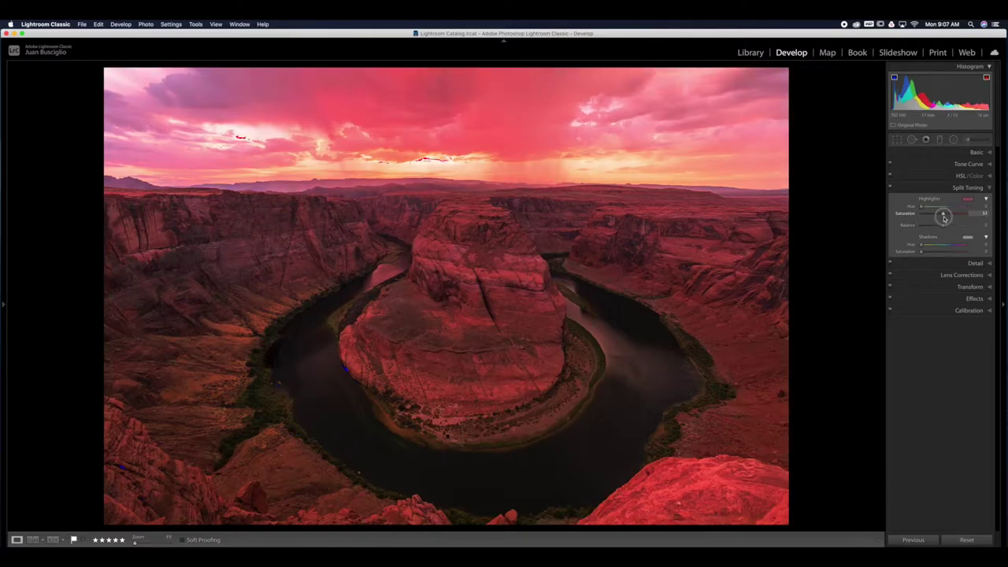
pyautogui.moveTo(926, 210); pyautogui.dragTo(926, 207)
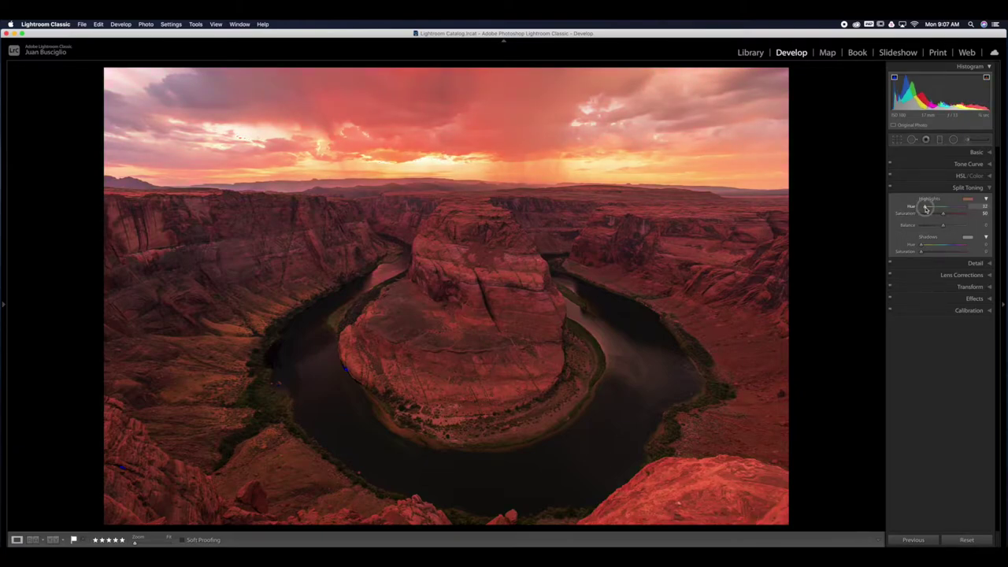
pyautogui.moveTo(925, 207); pyautogui.dragTo(926, 210)
pyautogui.moveTo(925, 208); pyautogui.dragTo(927, 209)
pyautogui.moveTo(926, 208); pyautogui.dragTo(926, 210)
pyautogui.moveTo(926, 210)
pyautogui.mouseDown()
pyautogui.moveTo(942, 215)
pyautogui.moveTo(925, 219)
pyautogui.mouseUp()
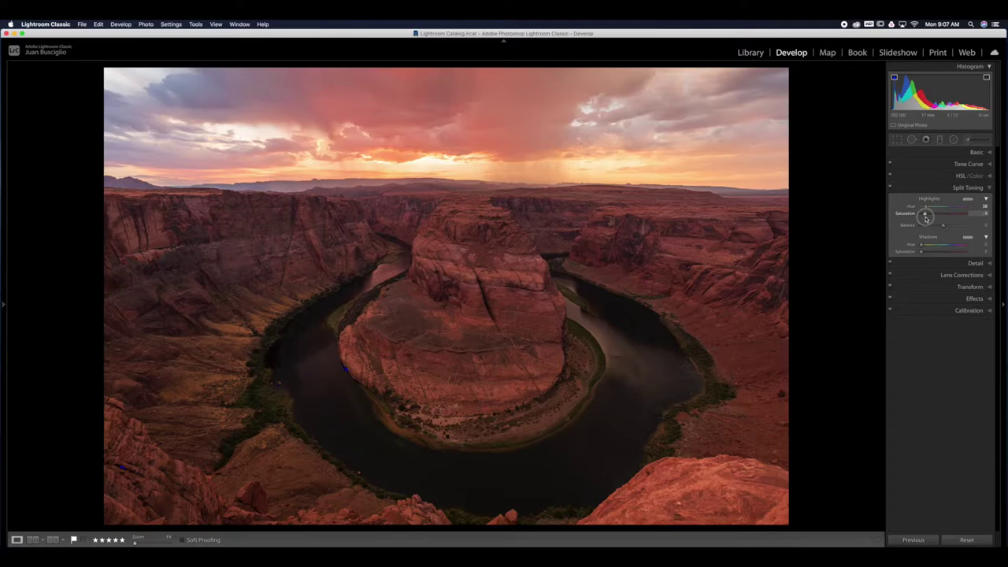
pyautogui.moveTo(925, 218); pyautogui.dragTo(924, 218)
# - Tint the shadows with split toning, using hue 237 and saturation 10
pyautogui.moveTo(921, 252); pyautogui.dragTo(950, 250)
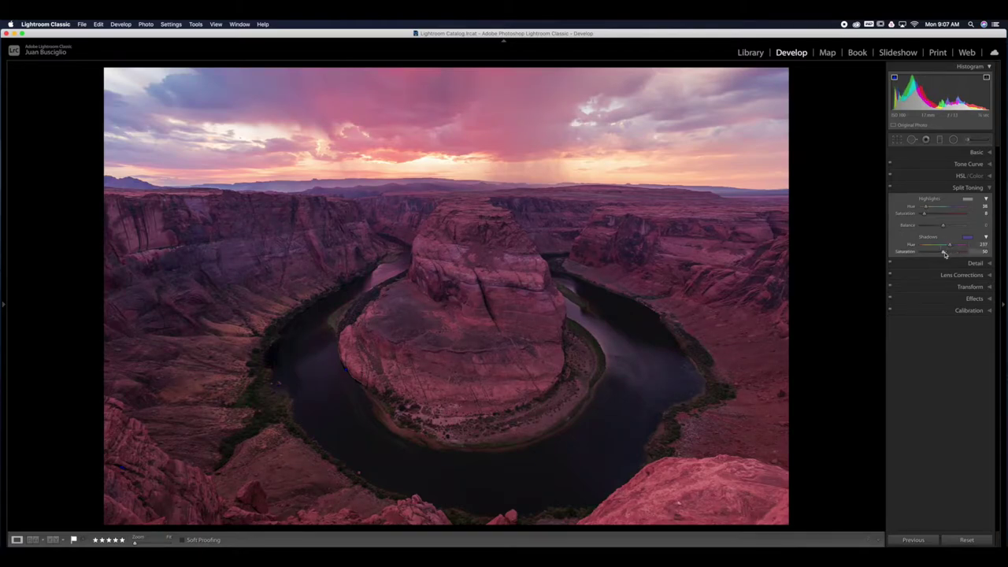
pyautogui.doubleClick(944, 254)
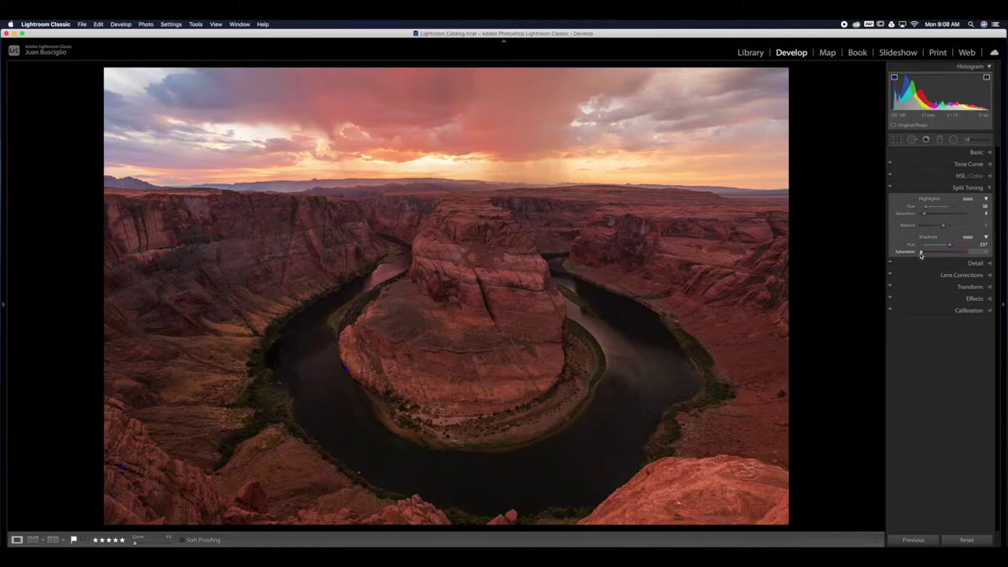
pyautogui.moveTo(921, 254); pyautogui.dragTo(925, 253)
# - Compare the photo with the split toning switched off and on
pyautogui.click(890, 188)
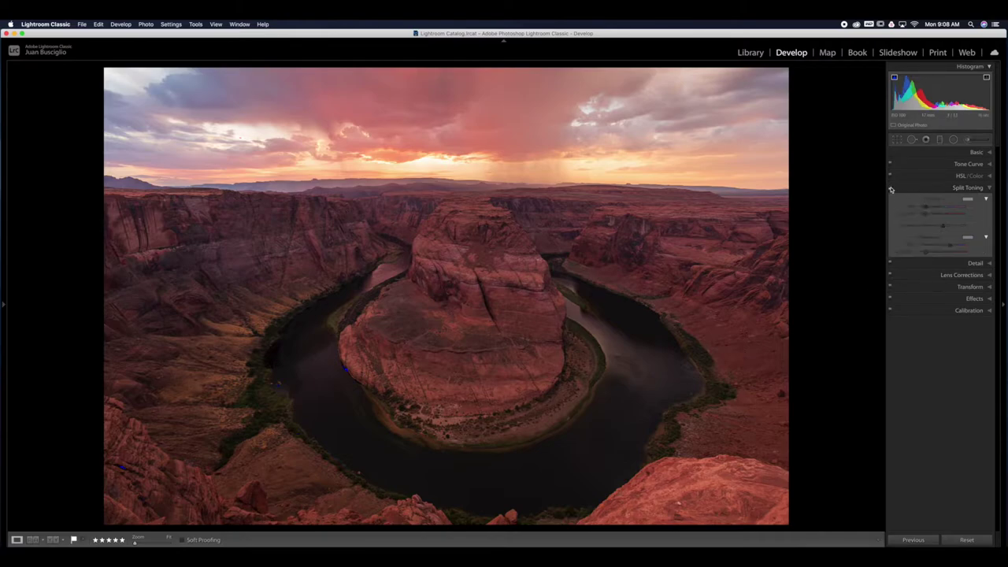
pyautogui.click(891, 189)
pyautogui.click(891, 190)
pyautogui.click(891, 190)
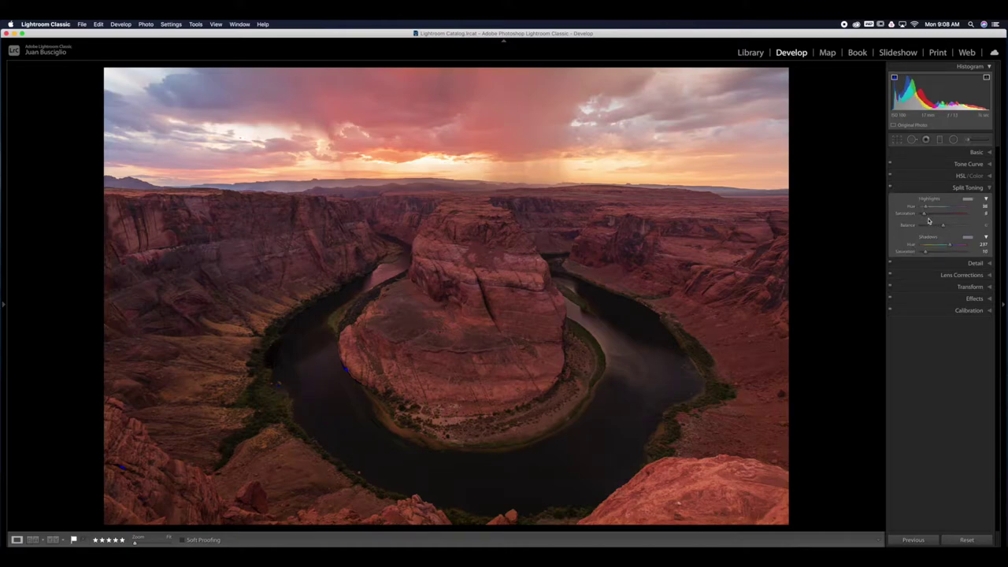
# - Try a split-toning highlight saturation of 31, compare the effect off and on, and lower the saturation to a subtle amount
pyautogui.moveTo(924, 215); pyautogui.dragTo(934, 215)
pyautogui.click(890, 188)
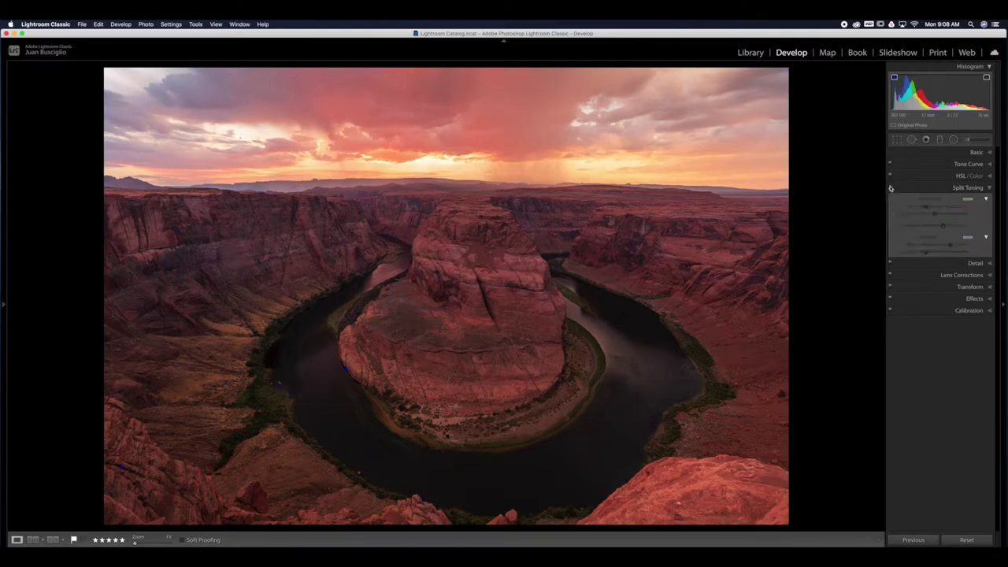
pyautogui.click(890, 189)
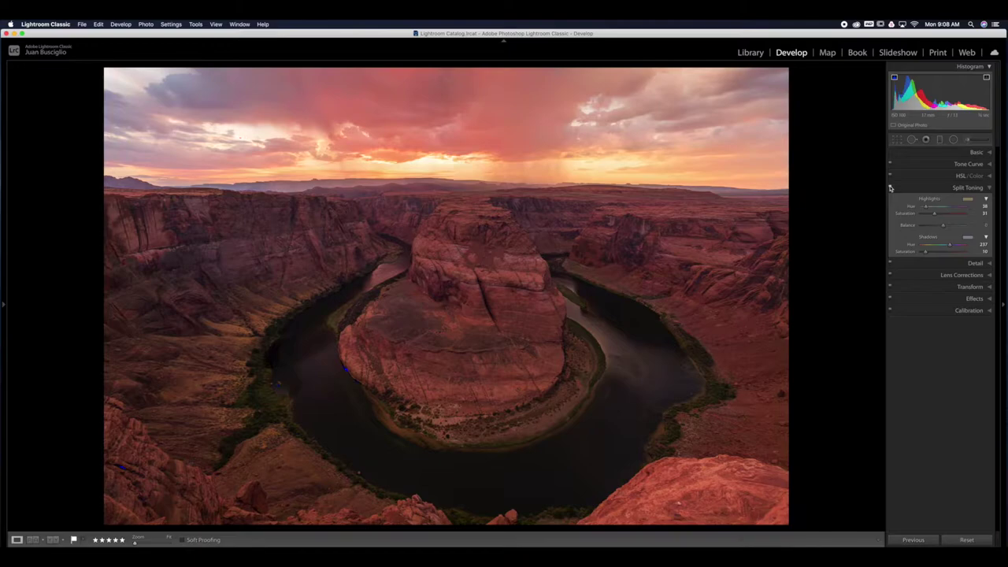
pyautogui.click(890, 188)
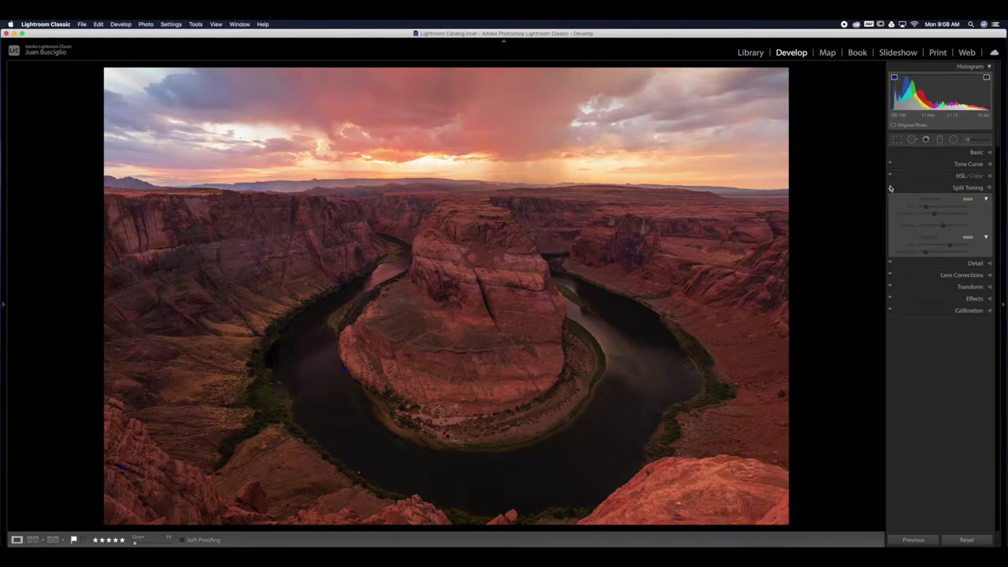
pyautogui.click(890, 188)
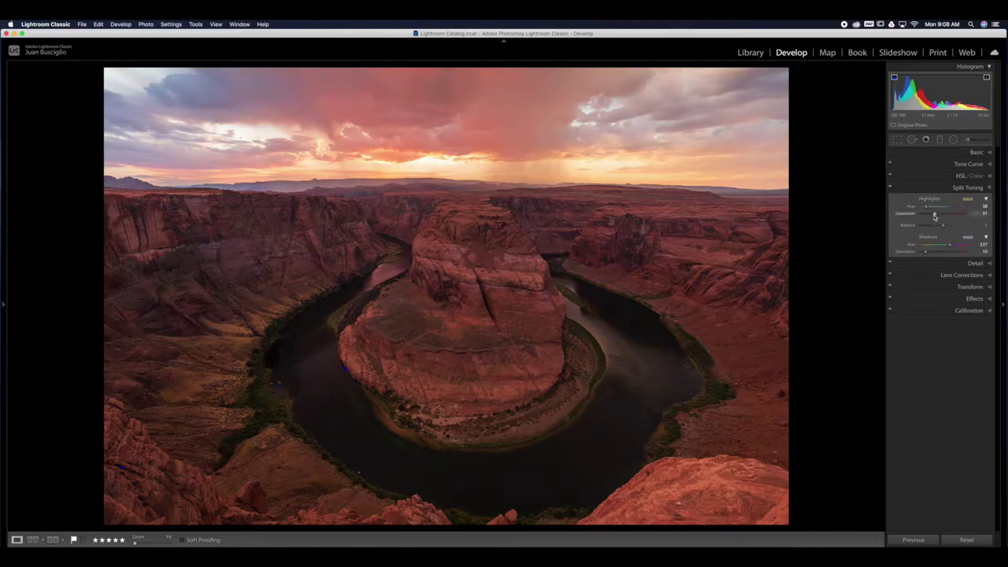
pyautogui.moveTo(935, 216); pyautogui.dragTo(926, 215)
# - Lower the sharpening amount to its minimum in the detail adjustments
pyautogui.click(956, 264)
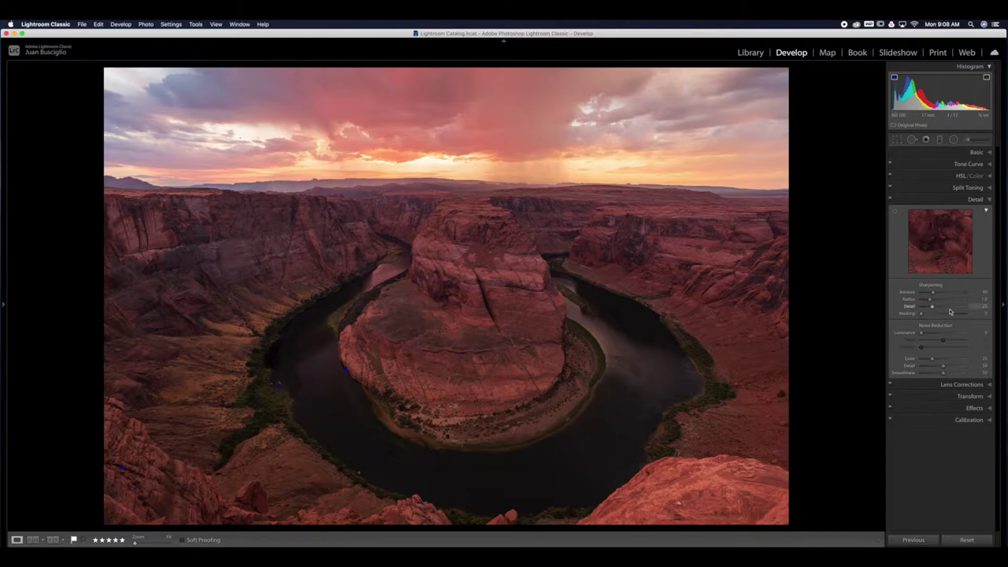
pyautogui.moveTo(933, 294); pyautogui.dragTo(864, 298)
# - Set the Blue Primary saturation to -20 in the calibration adjustments
pyautogui.click(969, 420)
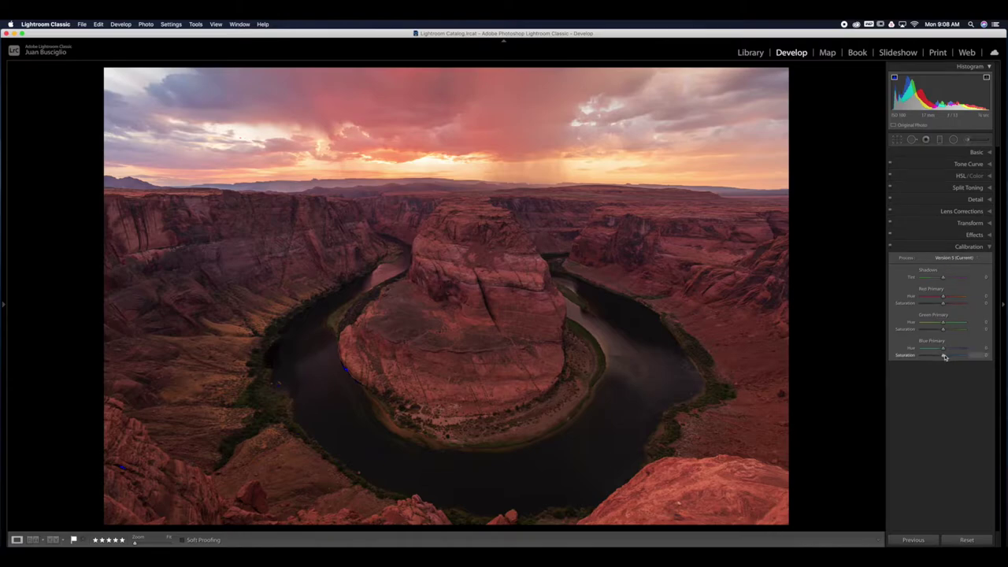
pyautogui.moveTo(944, 356); pyautogui.dragTo(937, 358)
pyautogui.moveTo(943, 297)
pyautogui.mouseDown()
pyautogui.moveTo(961, 298)
pyautogui.moveTo(924, 297)
pyautogui.moveTo(944, 297)
pyautogui.mouseUp()
pyautogui.click(937, 356)
pyautogui.moveTo(937, 356); pyautogui.dragTo(939, 356)
# - View the order options for the develop adjustments and close them without saving
pyautogui.rightClick(969, 198)
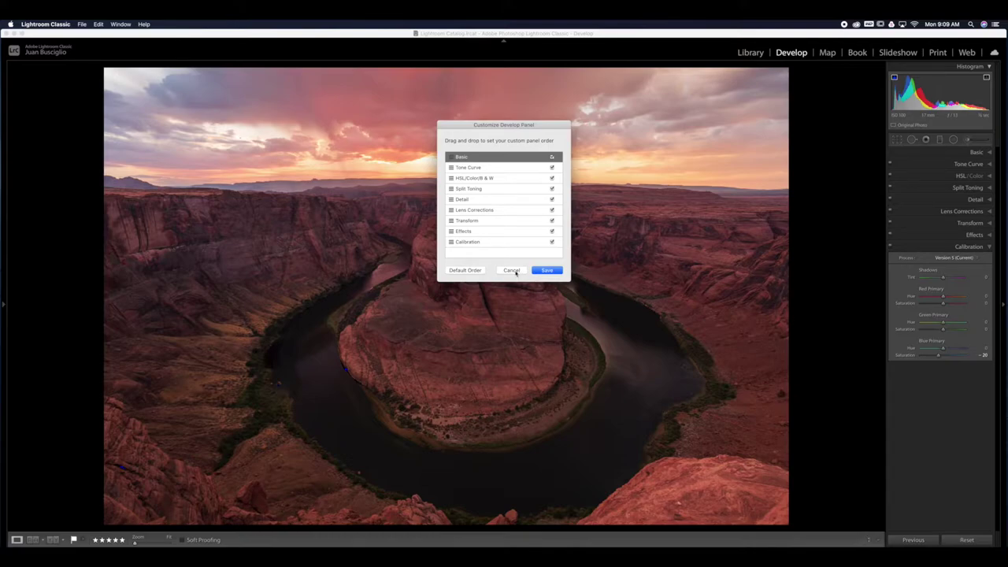
pyautogui.click(511, 270)
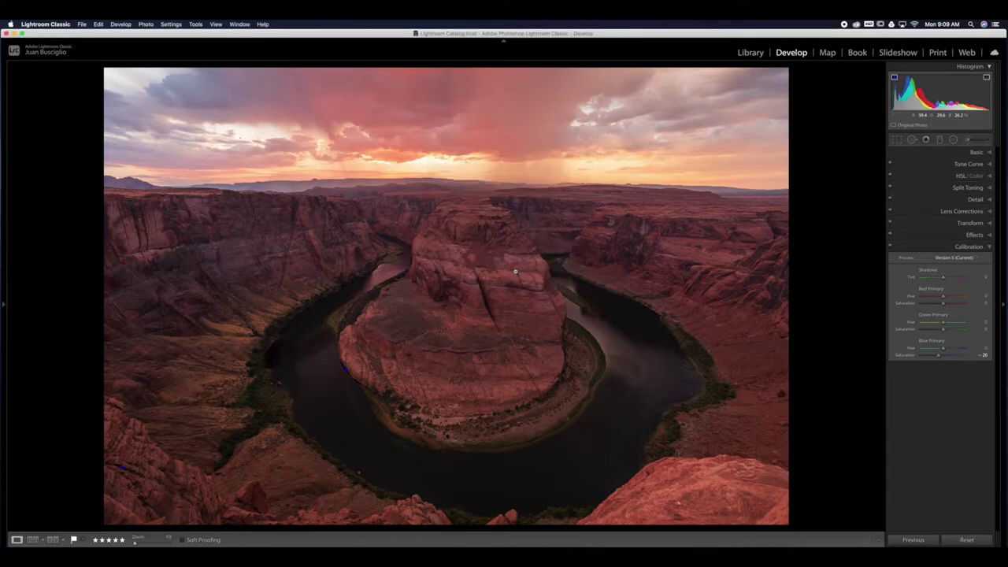
# - Add a graduated filter over the sky down to the horizon and clear its preset adjustments
pyautogui.click(939, 139)
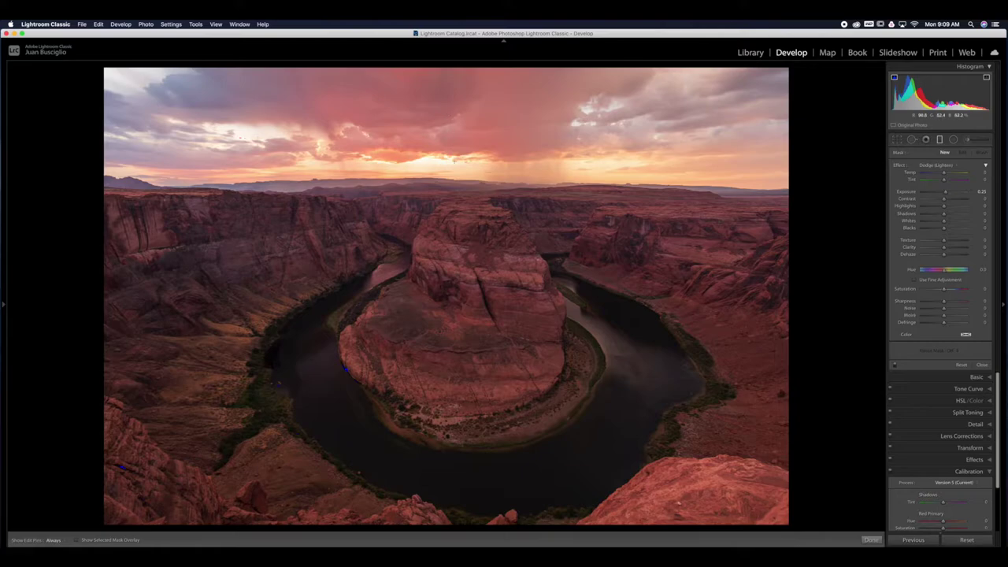
pyautogui.moveTo(449, 111); pyautogui.dragTo(449, 191)
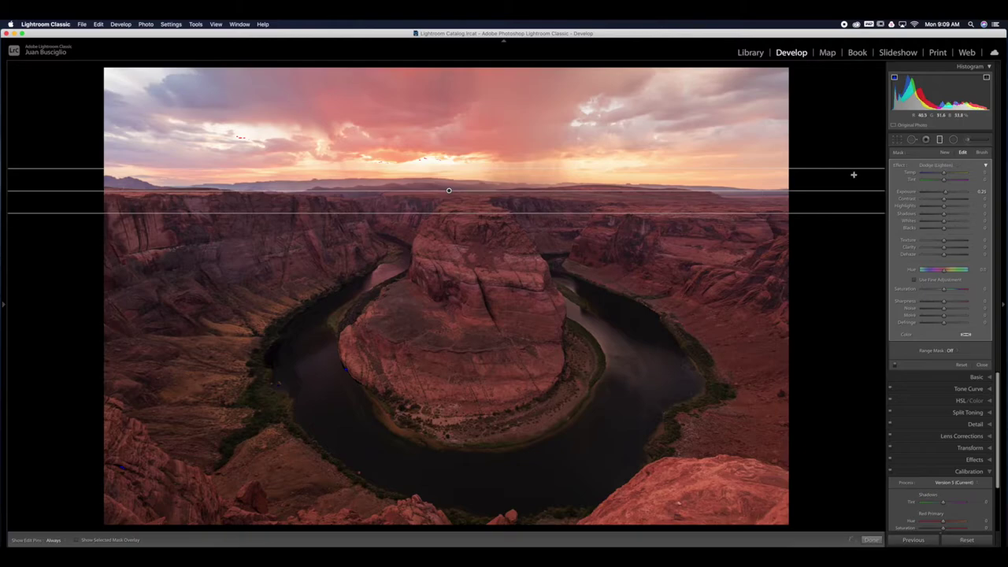
pyautogui.click(955, 166)
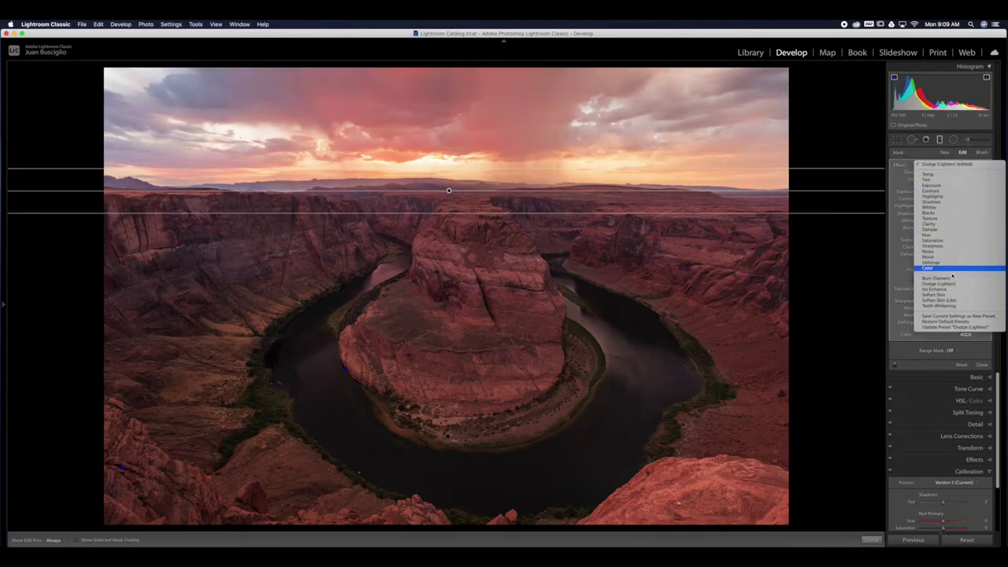
pyautogui.click(955, 318)
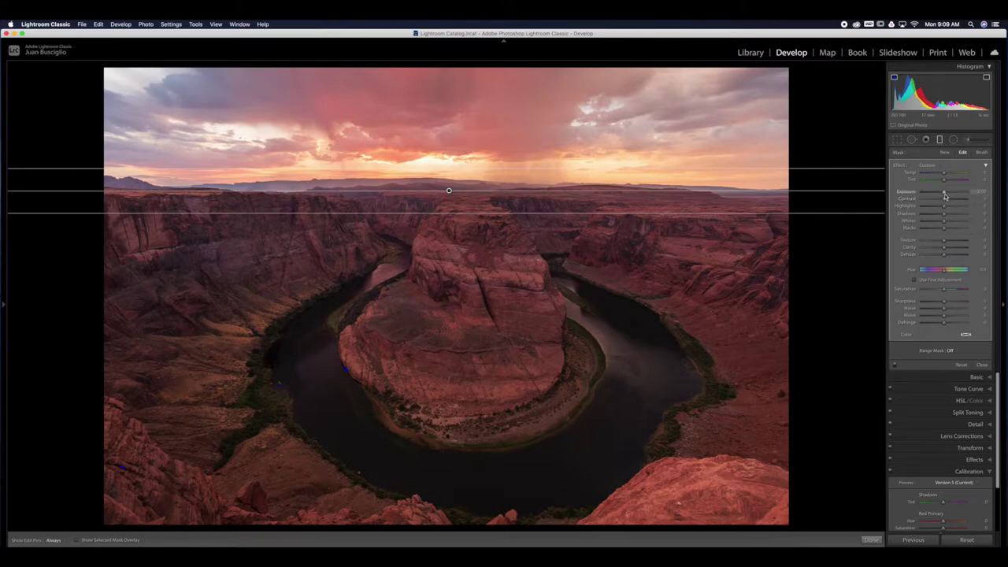
# - Set the sky filter's highlights to -100, shadows to -29 and whites to -6, lower its exposure slightly, and finish the filter
pyautogui.moveTo(943, 207); pyautogui.dragTo(924, 207)
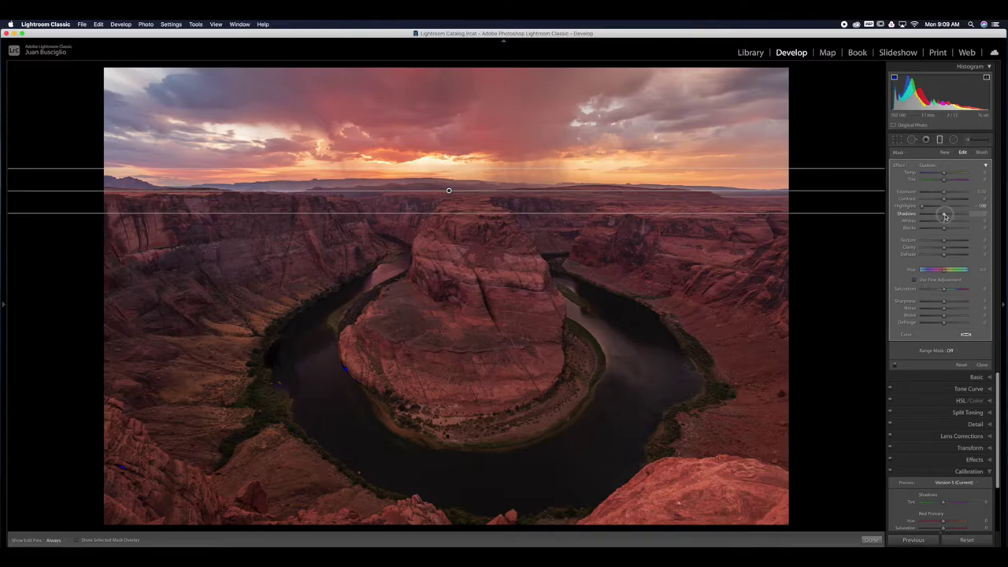
pyautogui.moveTo(942, 214); pyautogui.dragTo(940, 215)
pyautogui.moveTo(937, 214); pyautogui.dragTo(942, 222)
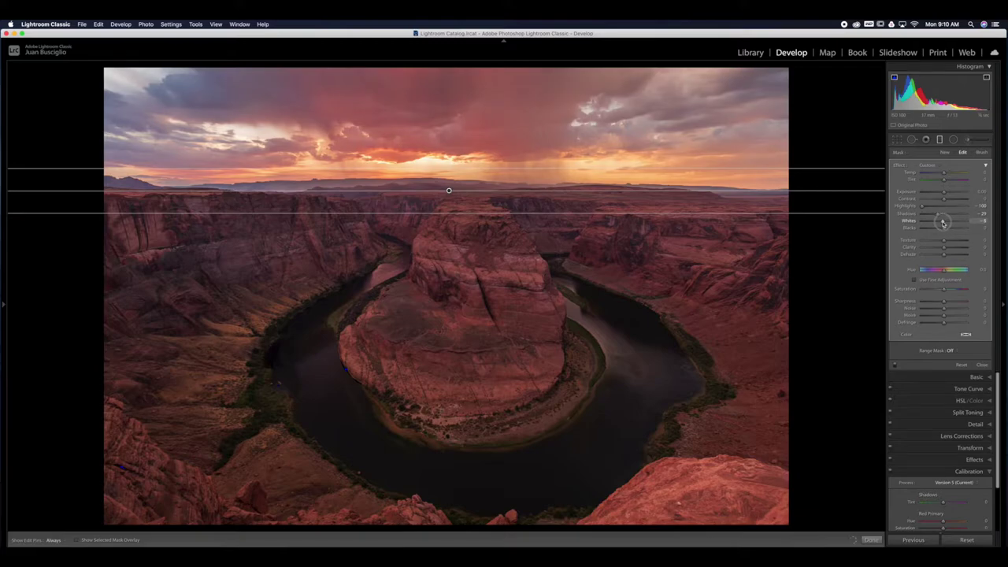
pyautogui.moveTo(942, 223); pyautogui.dragTo(942, 192)
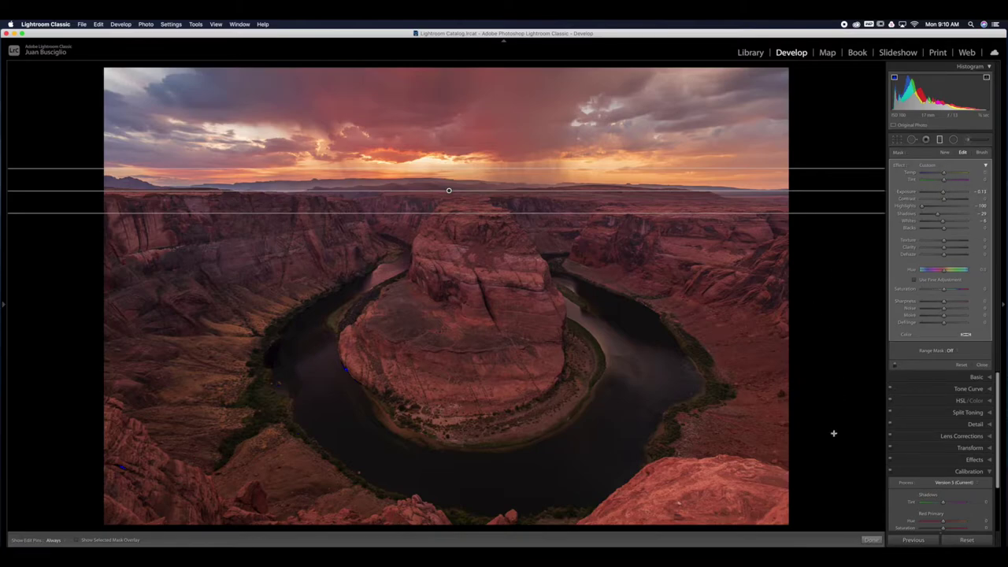
pyautogui.click(871, 539)
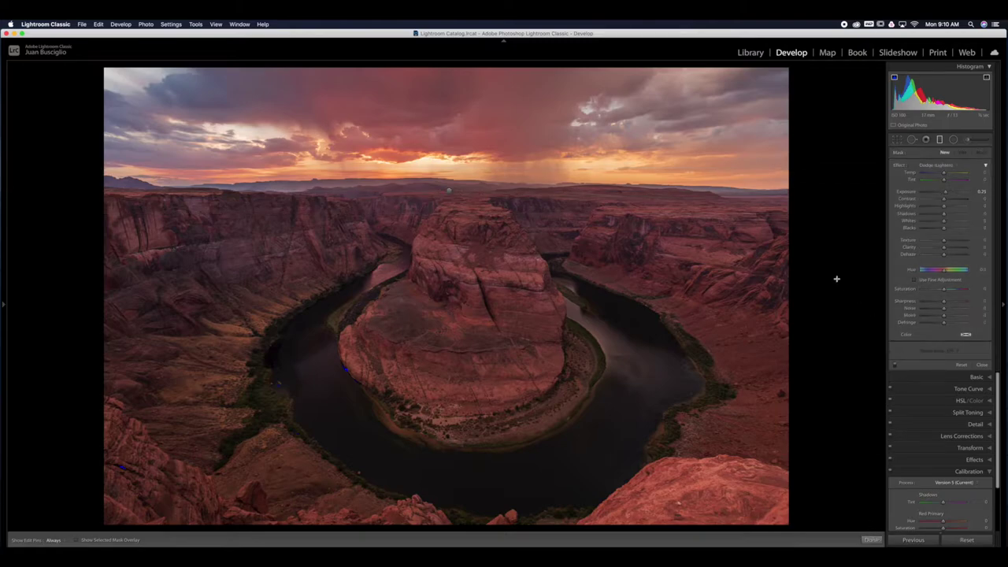
# - Add a radial filter over the canyon and river bend, clear its preset adjustments, and widen it past both sides of the photo
pyautogui.click(952, 140)
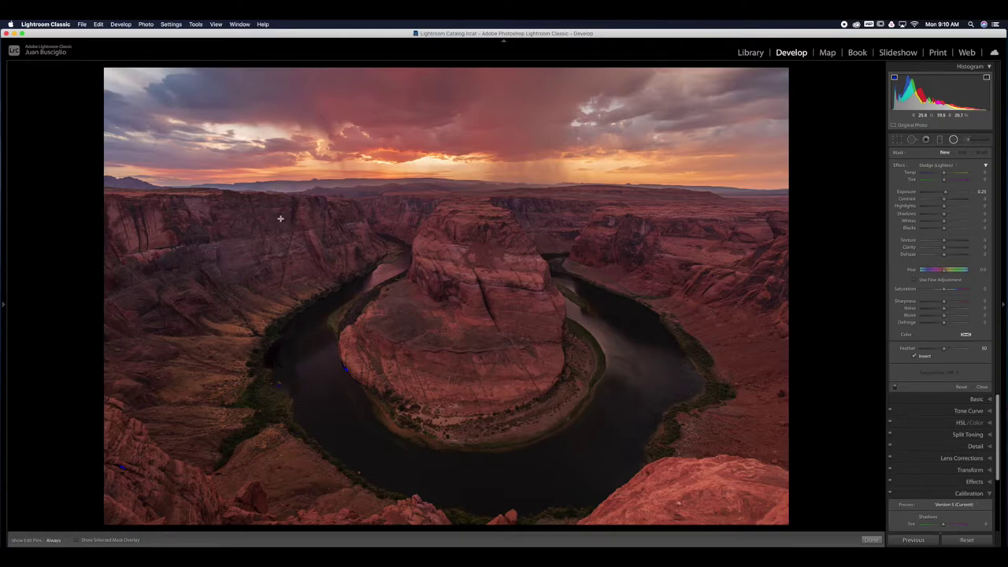
pyautogui.moveTo(257, 189); pyautogui.dragTo(520, 324)
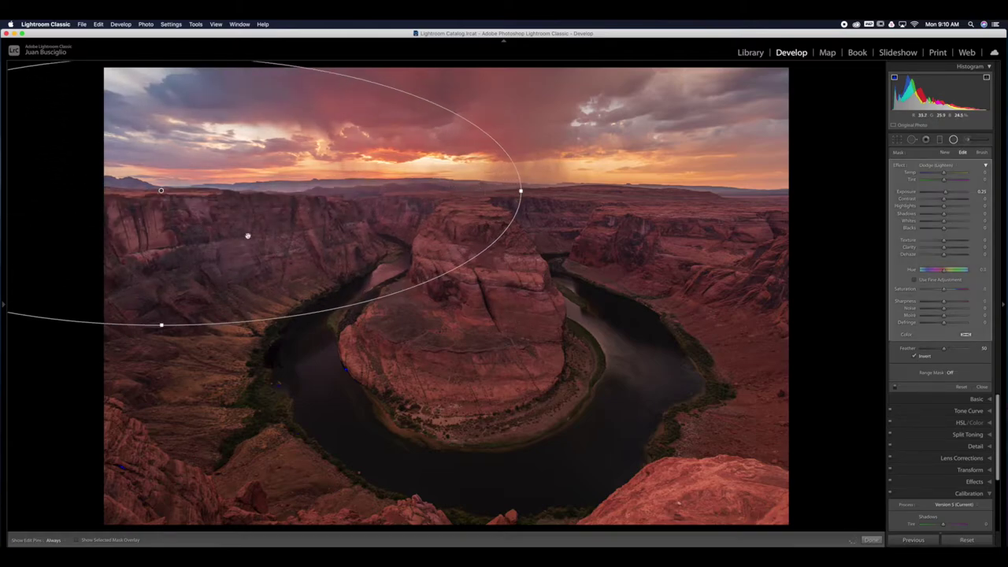
pyautogui.moveTo(162, 190); pyautogui.dragTo(448, 325)
pyautogui.moveTo(448, 462); pyautogui.dragTo(448, 499)
pyautogui.moveTo(448, 325); pyautogui.dragTo(457, 357)
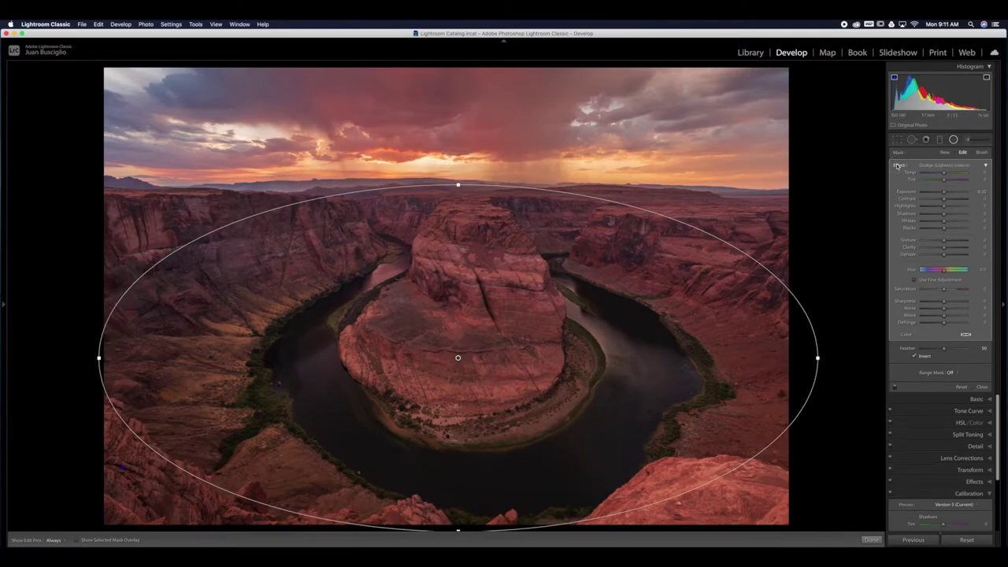
pyautogui.click(937, 164)
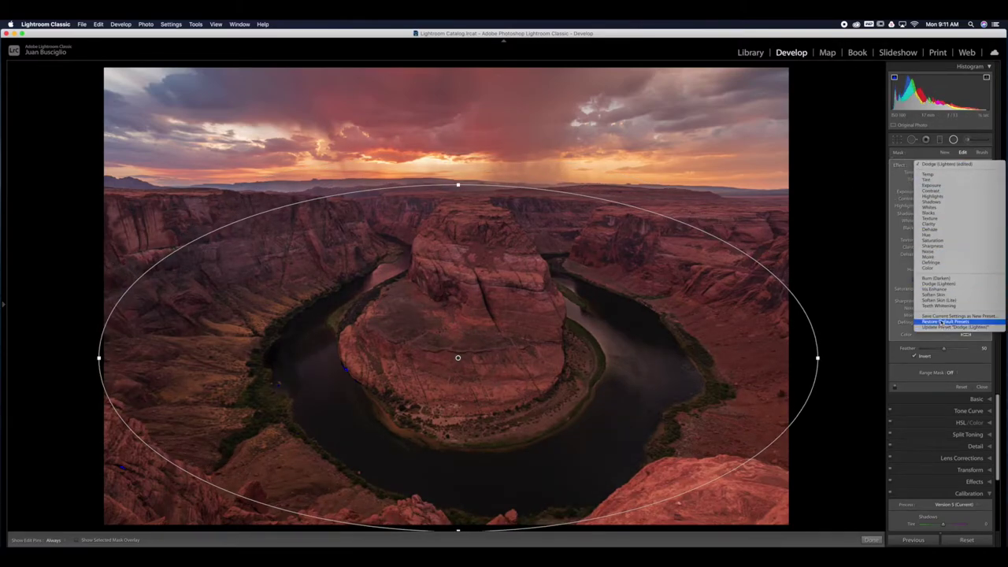
pyautogui.click(932, 191)
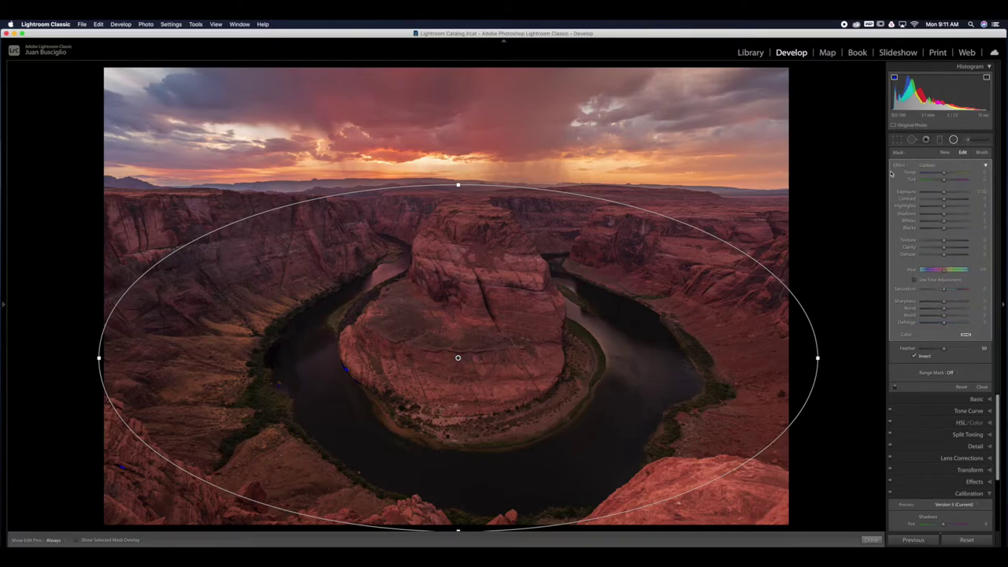
pyautogui.moveTo(99, 358); pyautogui.dragTo(59, 358)
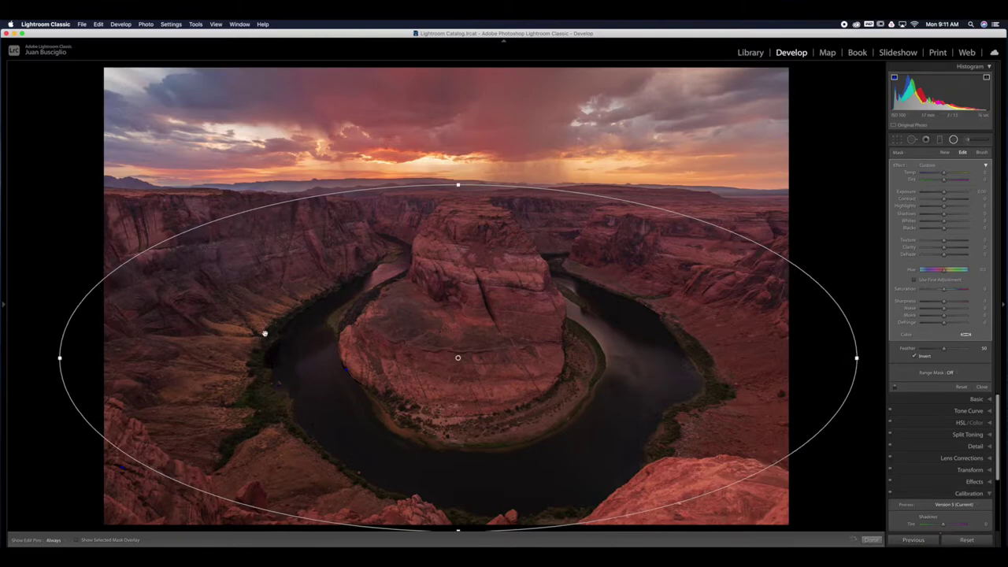
# - Raise the radial filter's exposure slightly, and set its highlights to -22 and shadows to 16
pyautogui.click(945, 194)
pyautogui.moveTo(945, 193); pyautogui.dragTo(947, 194)
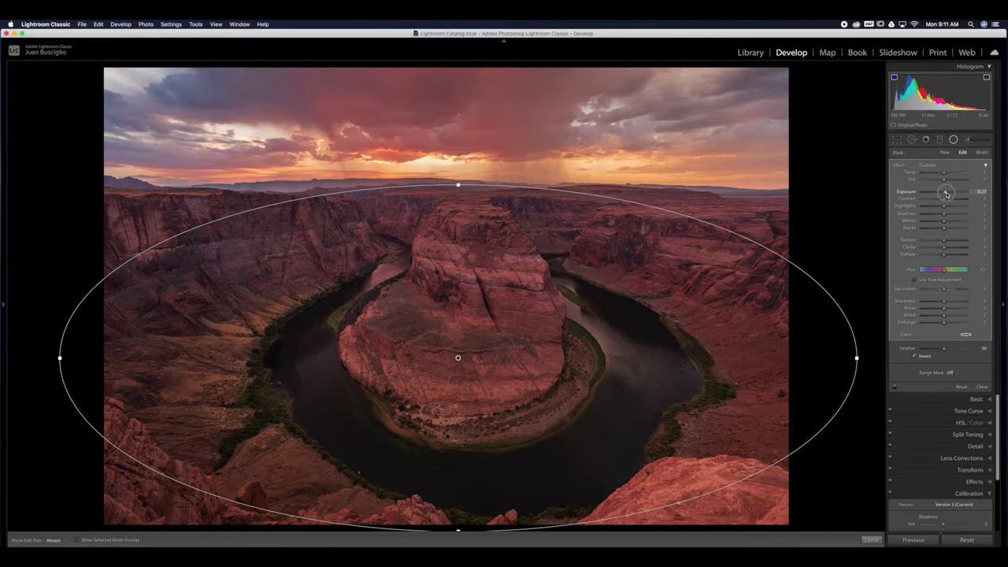
pyautogui.moveTo(946, 194); pyautogui.dragTo(947, 194)
pyautogui.click(942, 207)
pyautogui.moveTo(942, 207); pyautogui.dragTo(947, 217)
pyautogui.click(945, 216)
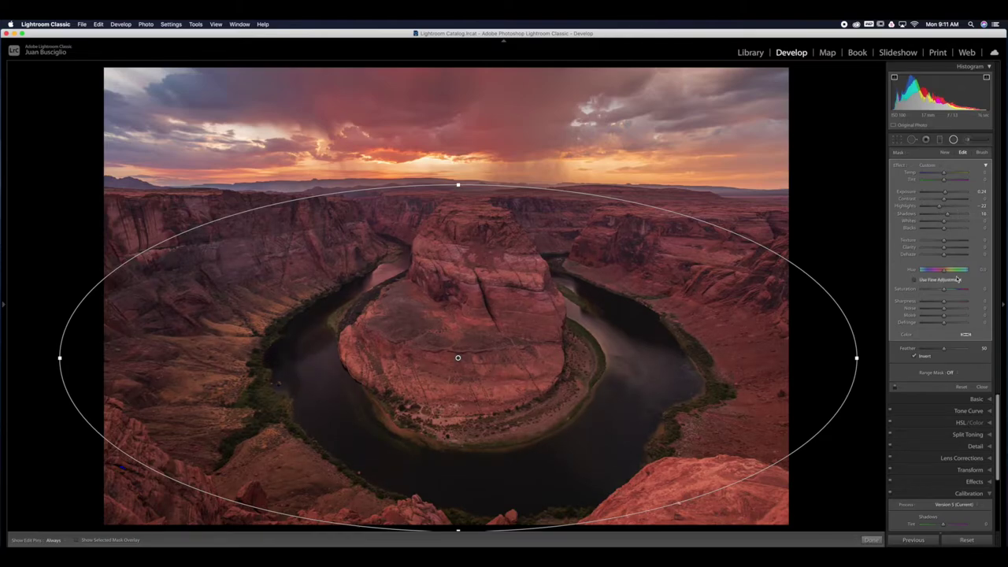
# - Raise the radial filter's saturation slightly, finish the filter, and preview the photo against a black background
pyautogui.moveTo(944, 288); pyautogui.dragTo(947, 292)
pyautogui.click(871, 540)
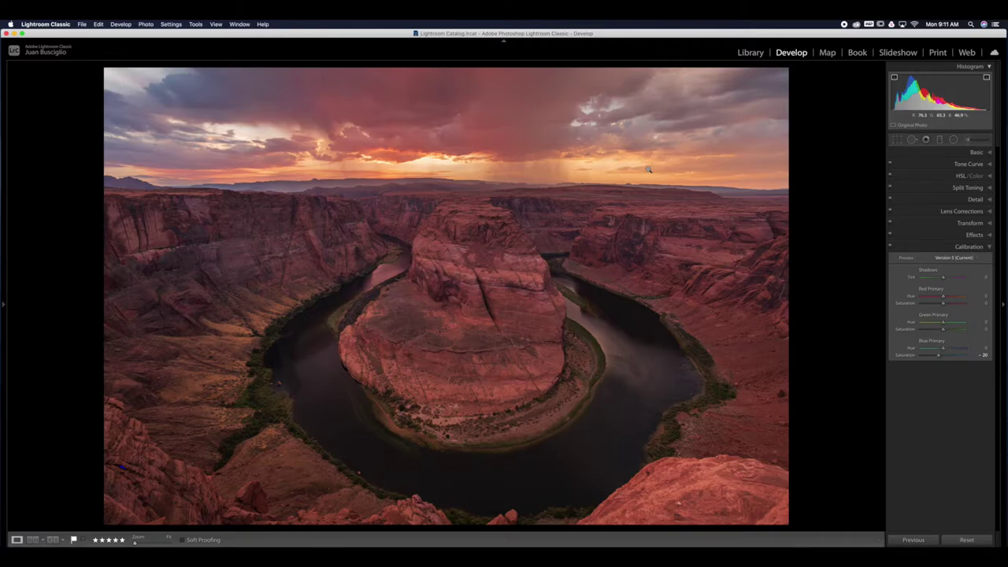
pyautogui.press('l')
pyautogui.press('l')
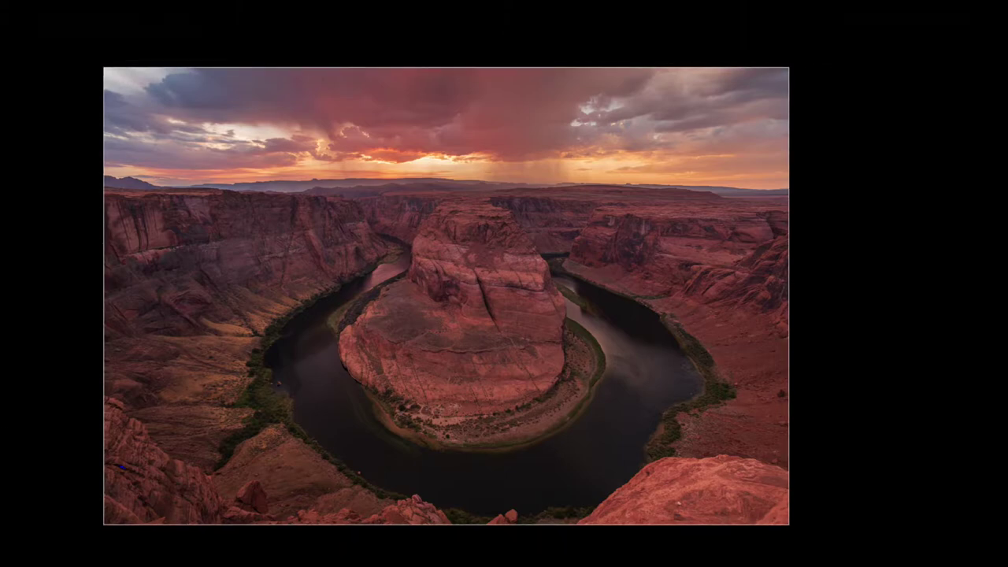
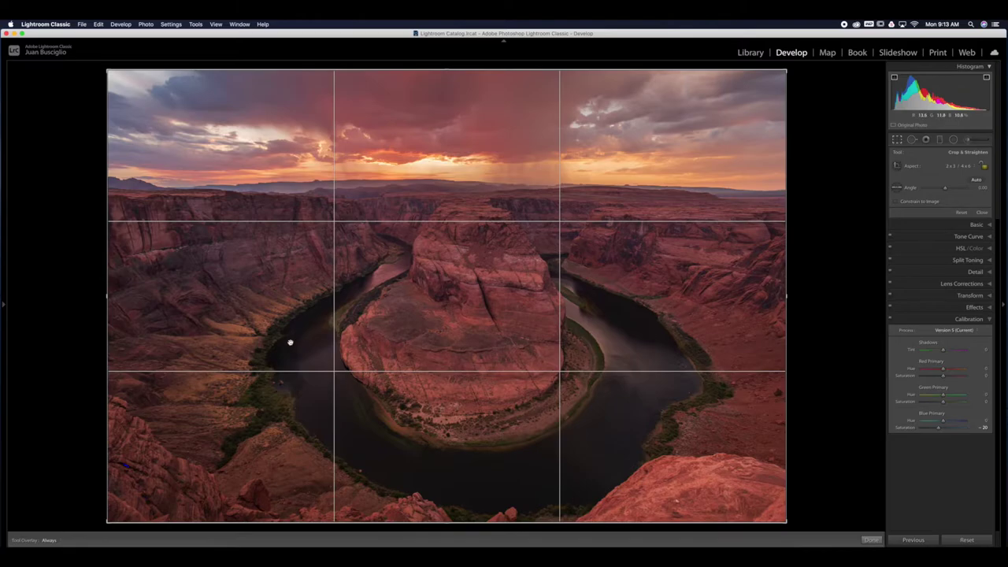
# - Crop the photo's left side and top edge at the 2 x 3 / 4 x 6 aspect ratio, straighten it automatically, and apply the crop
pyautogui.moveTo(106, 296); pyautogui.dragTo(116, 297)
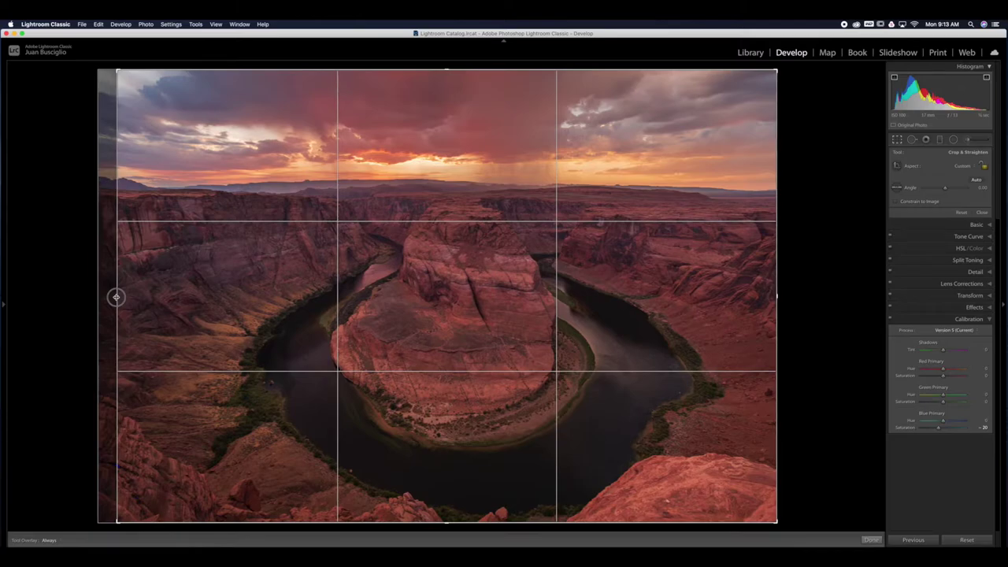
pyautogui.moveTo(116, 297); pyautogui.dragTo(116, 297)
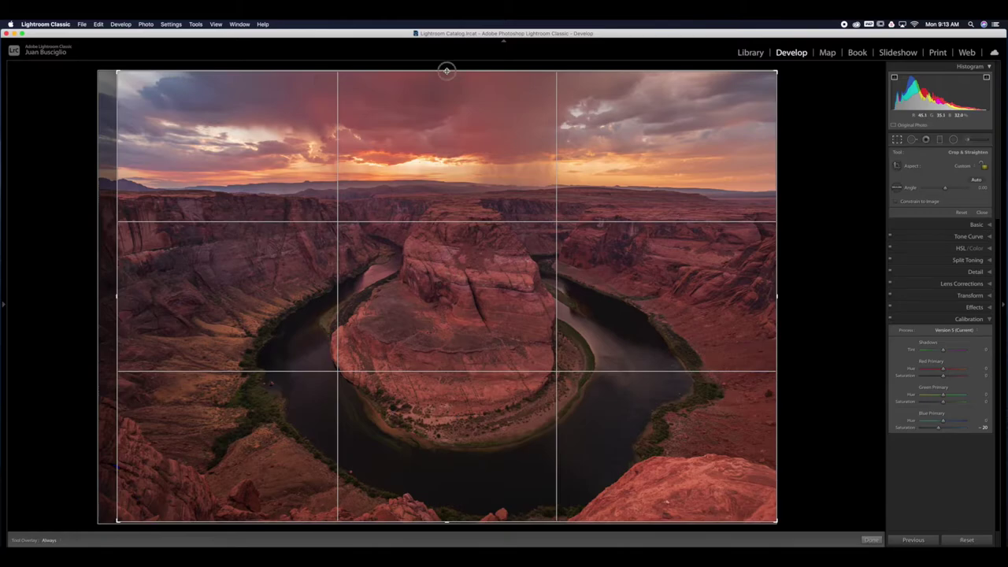
pyautogui.moveTo(447, 71); pyautogui.dragTo(447, 73)
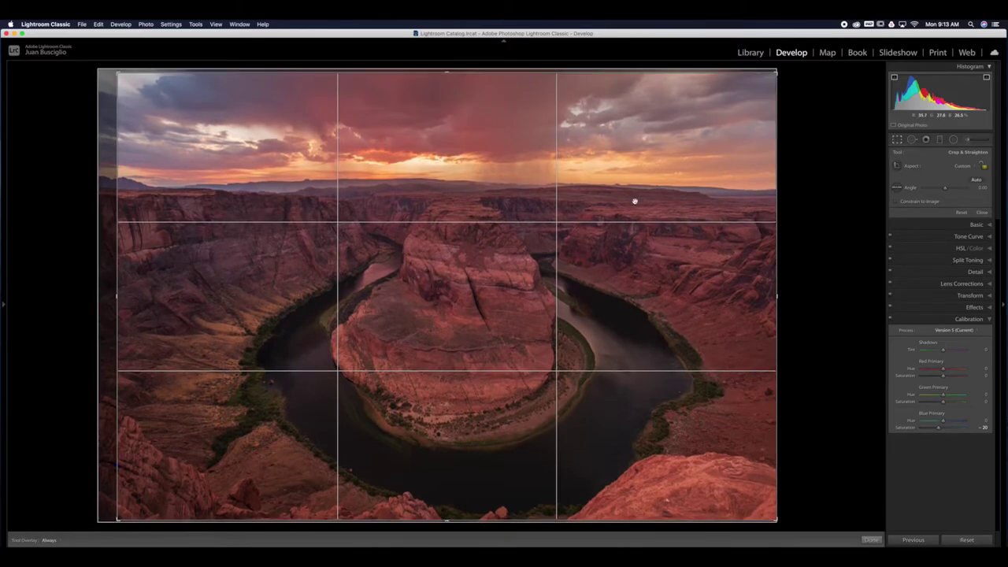
pyautogui.click(970, 167)
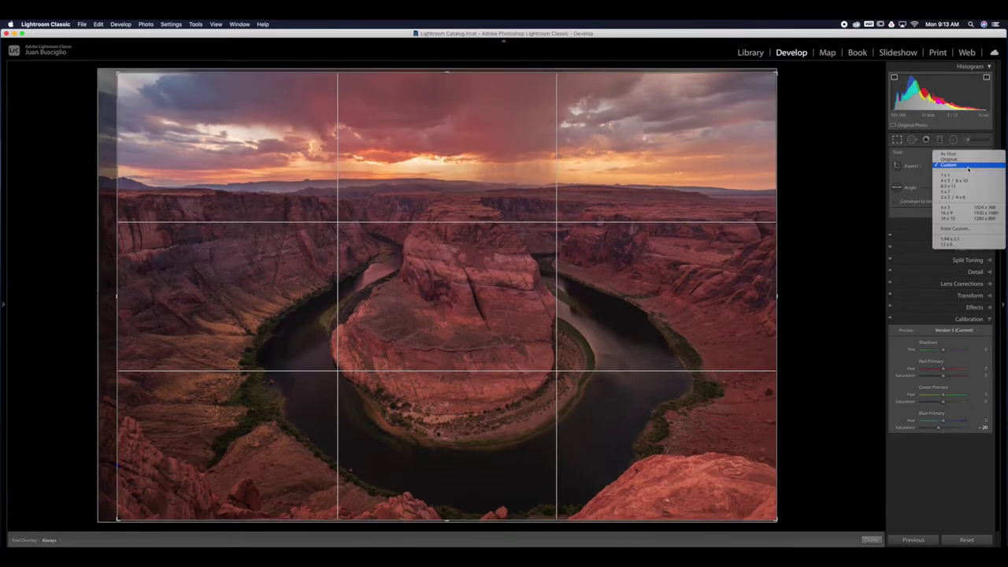
pyautogui.click(957, 197)
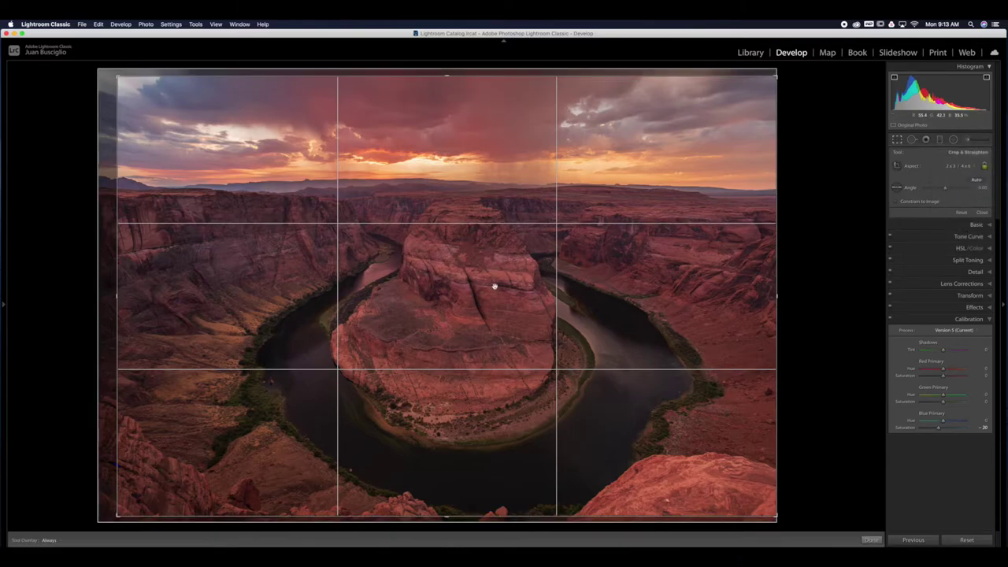
pyautogui.click(975, 180)
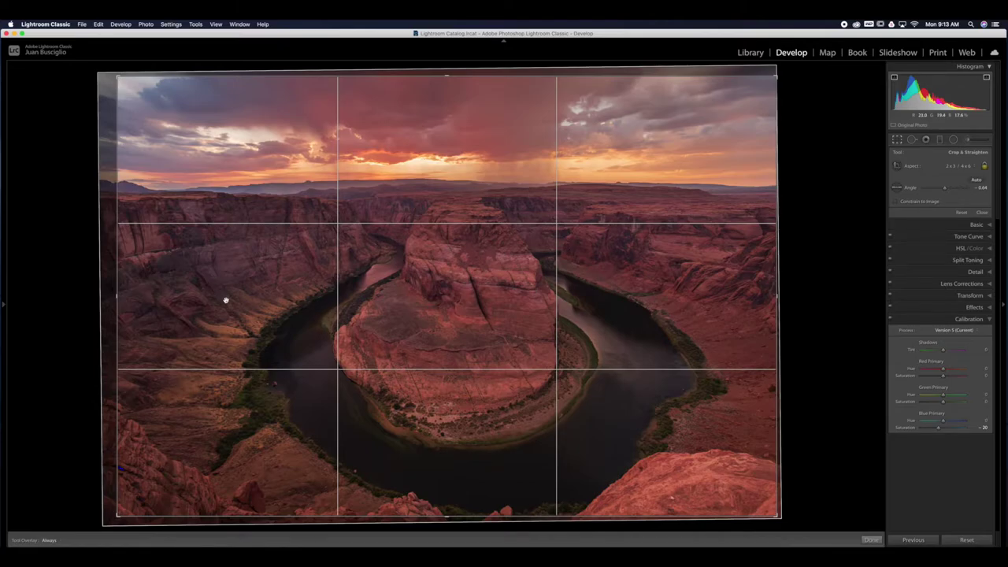
pyautogui.press('Return')
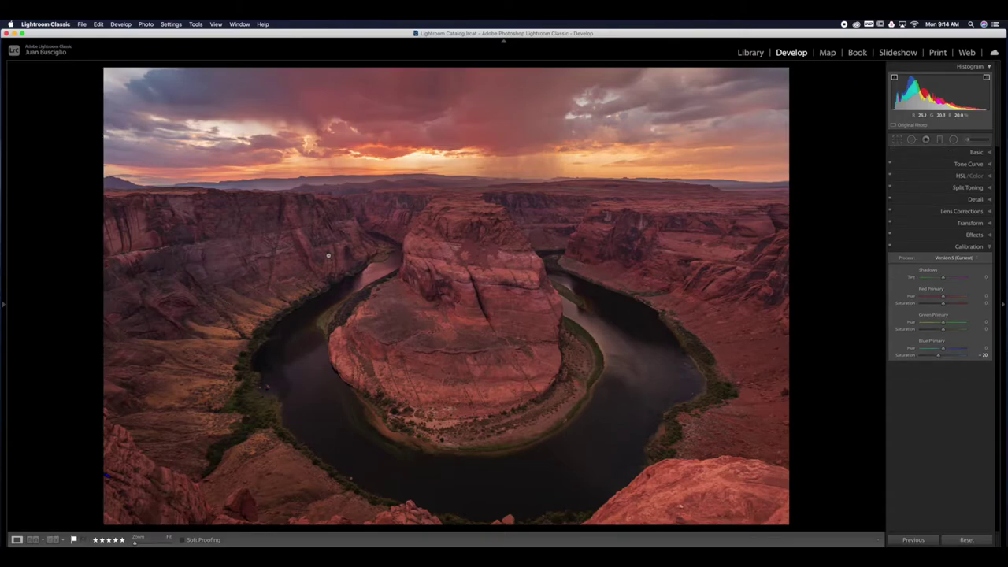
# - Preview the cropped photo against a black background with the interface hidden
pyautogui.press('l')
pyautogui.press('l')
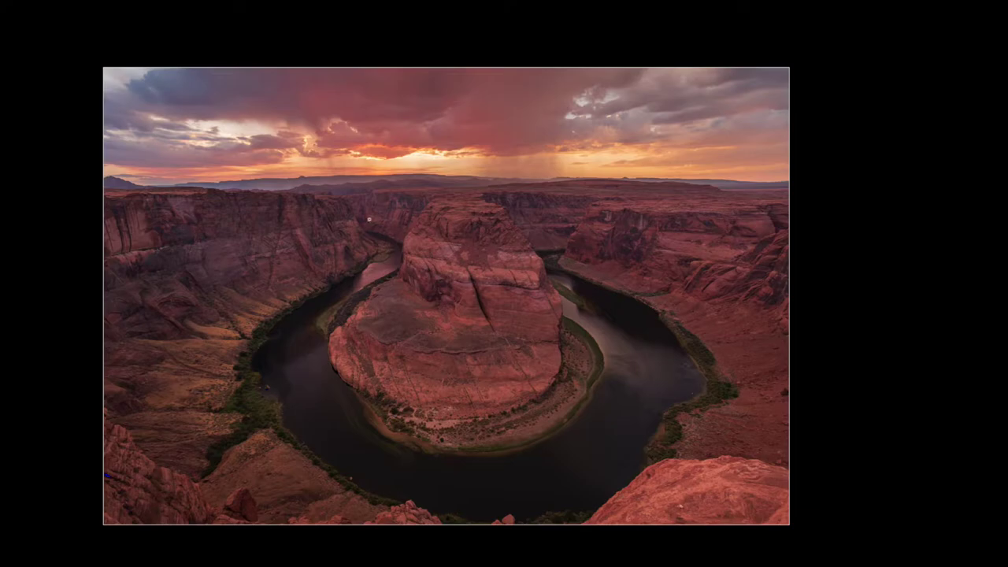
pyautogui.press('l')
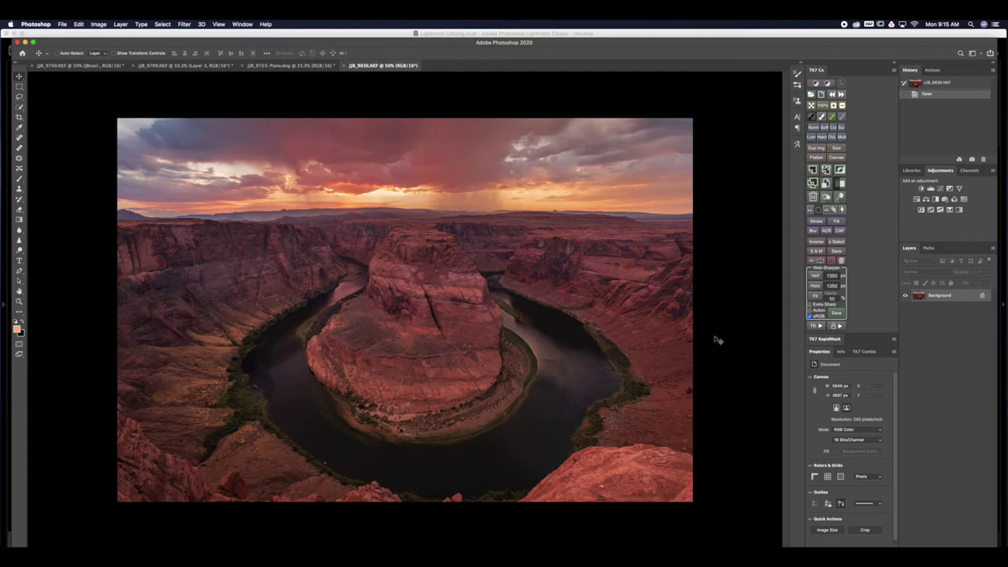
# - In Photoshop, duplicate the Background layer and add an Overlay dodge layer above the copy
pyautogui.press('super+j')
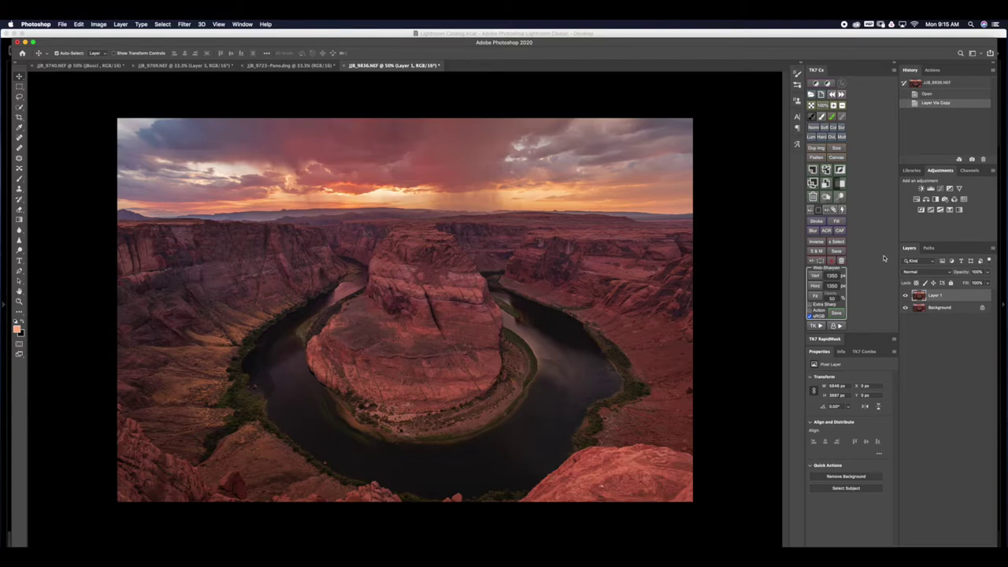
pyautogui.click(840, 197)
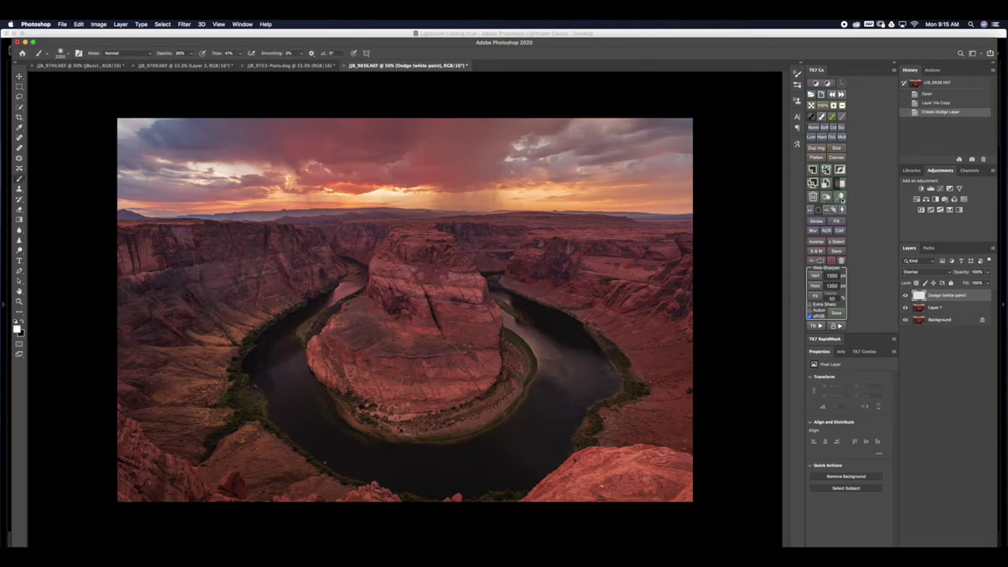
# - Brighten the canyon slopes left of the river and the central rock by painting the dodge layer with a smaller, lower-opacity white brush
pyautogui.press('8')
pyautogui.press('[')
pyautogui.press('[')
pyautogui.press('[')
pyautogui.press('[')
pyautogui.press('[')
pyautogui.press('[')
pyautogui.press('[')
pyautogui.press('[')
pyautogui.moveTo(193, 339); pyautogui.dragTo(230, 339)
pyautogui.moveTo(165, 352)
pyautogui.mouseDown()
pyautogui.moveTo(221, 351)
pyautogui.moveTo(182, 356)
pyautogui.moveTo(220, 368)
pyautogui.moveTo(182, 371)
pyautogui.moveTo(219, 375)
pyautogui.moveTo(172, 385)
pyautogui.moveTo(217, 381)
pyautogui.moveTo(167, 397)
pyautogui.moveTo(222, 386)
pyautogui.mouseUp()
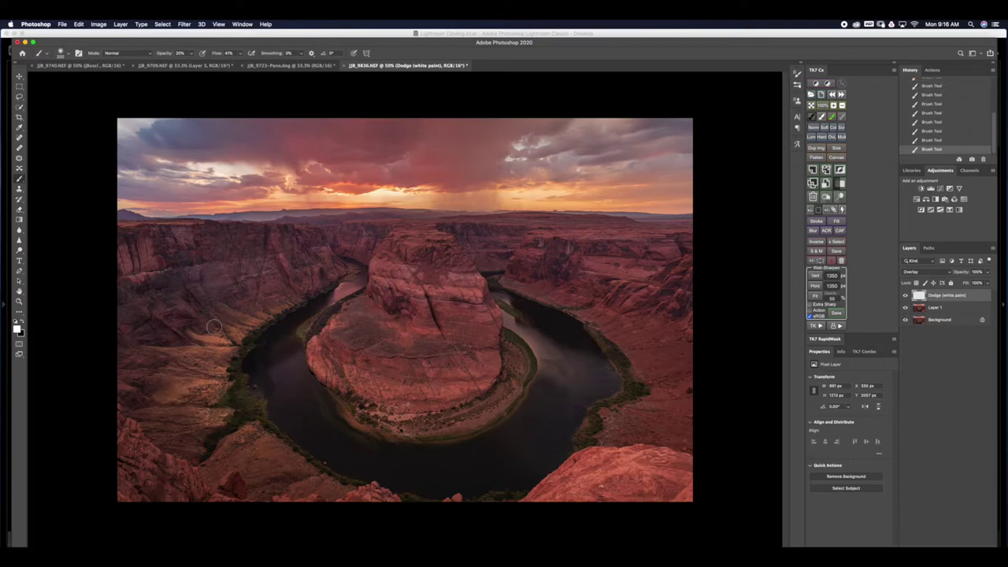
pyautogui.moveTo(223, 322)
pyautogui.mouseDown()
pyautogui.moveTo(247, 322)
pyautogui.moveTo(233, 311)
pyautogui.moveTo(255, 316)
pyautogui.moveTo(292, 303)
pyautogui.mouseUp()
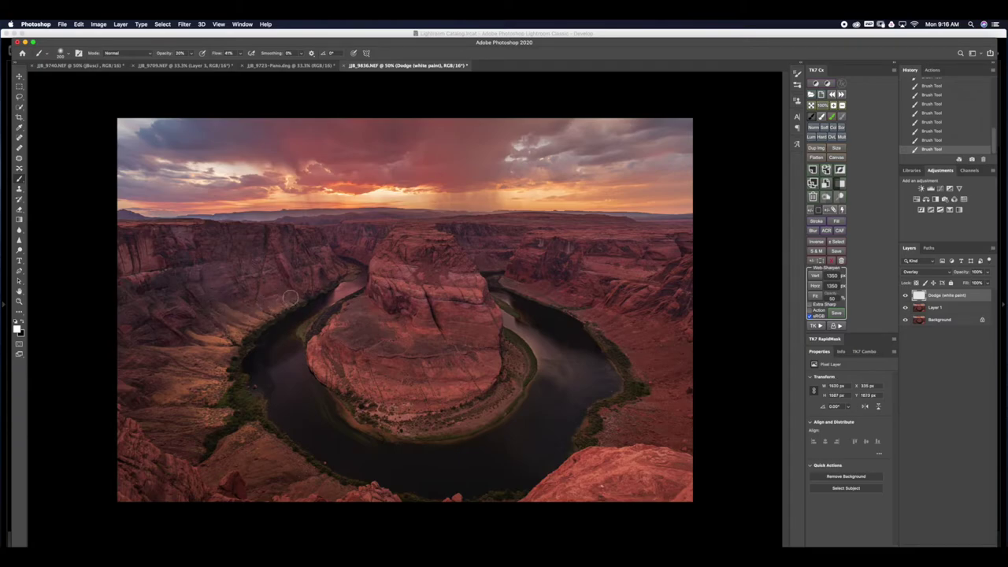
pyautogui.moveTo(151, 349)
pyautogui.mouseDown()
pyautogui.moveTo(176, 349)
pyautogui.moveTo(168, 398)
pyautogui.moveTo(226, 423)
pyautogui.moveTo(217, 430)
pyautogui.mouseUp()
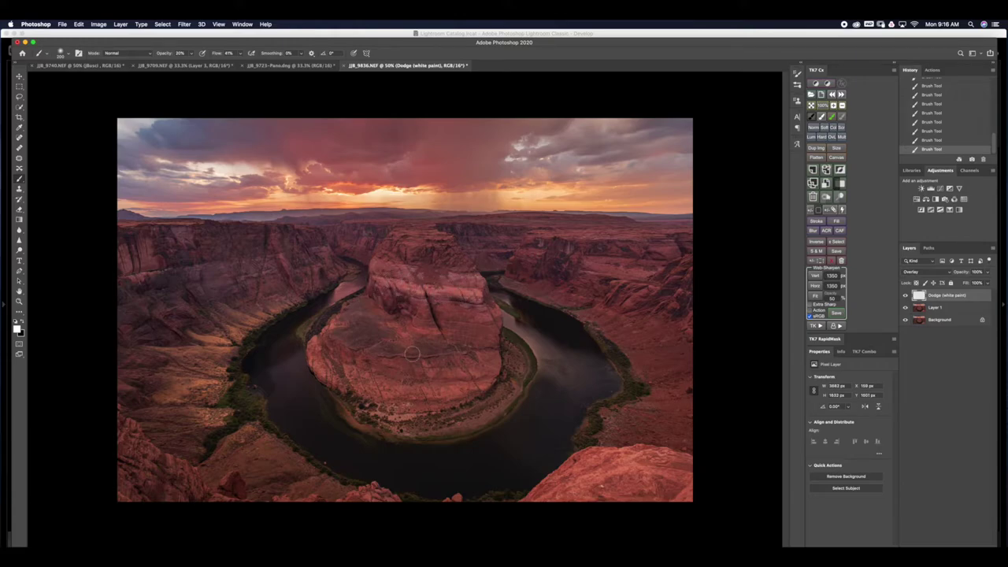
pyautogui.moveTo(312, 347)
pyautogui.mouseDown()
pyautogui.moveTo(338, 384)
pyautogui.moveTo(367, 390)
pyautogui.moveTo(370, 412)
pyautogui.moveTo(401, 431)
pyautogui.mouseUp()
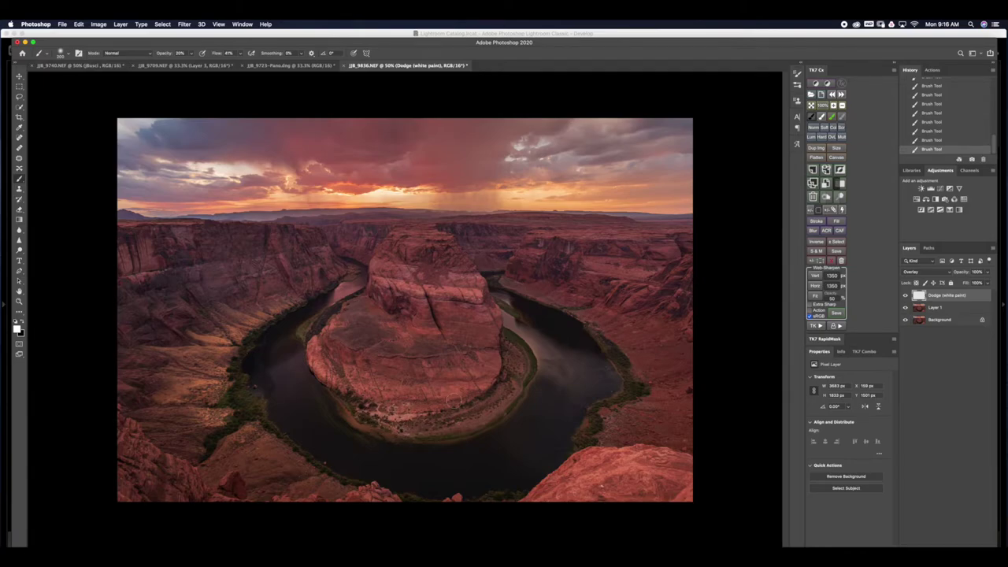
pyautogui.moveTo(355, 378)
pyautogui.mouseDown()
pyautogui.moveTo(366, 389)
pyautogui.moveTo(491, 386)
pyautogui.mouseUp()
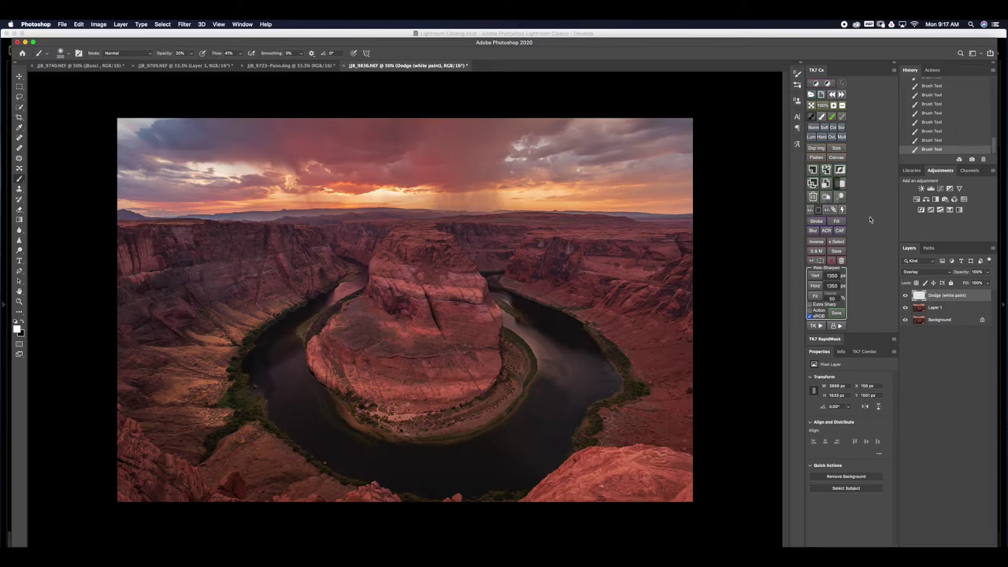
# - Add a second Overlay dodge layer, brighten the river's left arm with a 10% opacity white brush, and compare with the layer hidden
pyautogui.click(840, 196)
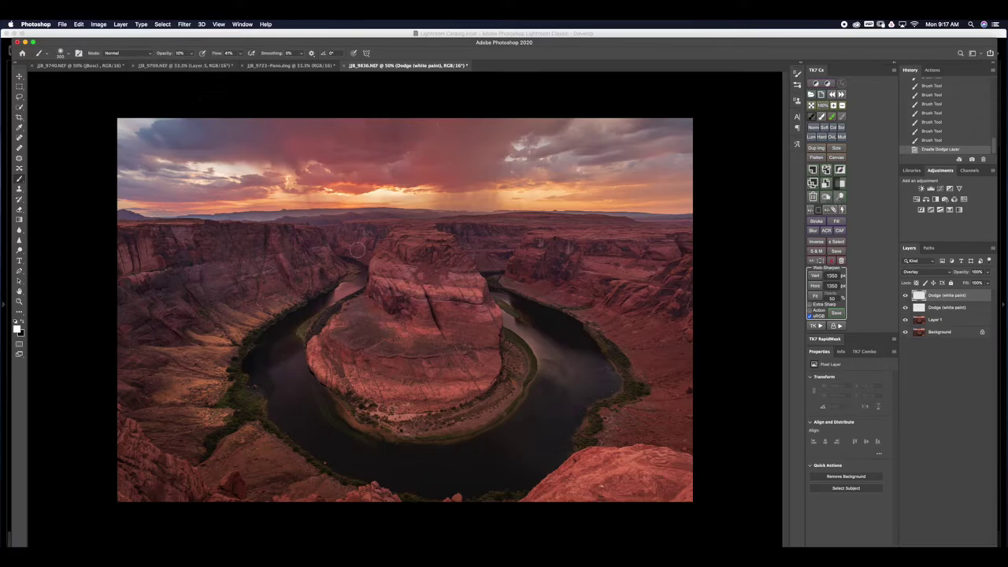
pyautogui.moveTo(347, 261)
pyautogui.mouseDown()
pyautogui.moveTo(359, 278)
pyautogui.moveTo(336, 296)
pyautogui.mouseUp()
pyautogui.moveTo(300, 346)
pyautogui.mouseDown()
pyautogui.moveTo(309, 310)
pyautogui.moveTo(257, 364)
pyautogui.moveTo(269, 381)
pyautogui.moveTo(280, 338)
pyautogui.moveTo(281, 412)
pyautogui.moveTo(293, 348)
pyautogui.moveTo(289, 407)
pyautogui.moveTo(300, 358)
pyautogui.moveTo(296, 422)
pyautogui.moveTo(308, 388)
pyautogui.moveTo(317, 433)
pyautogui.moveTo(319, 392)
pyautogui.moveTo(330, 415)
pyautogui.moveTo(324, 441)
pyautogui.moveTo(340, 429)
pyautogui.moveTo(260, 384)
pyautogui.moveTo(259, 370)
pyautogui.moveTo(290, 349)
pyautogui.mouseUp()
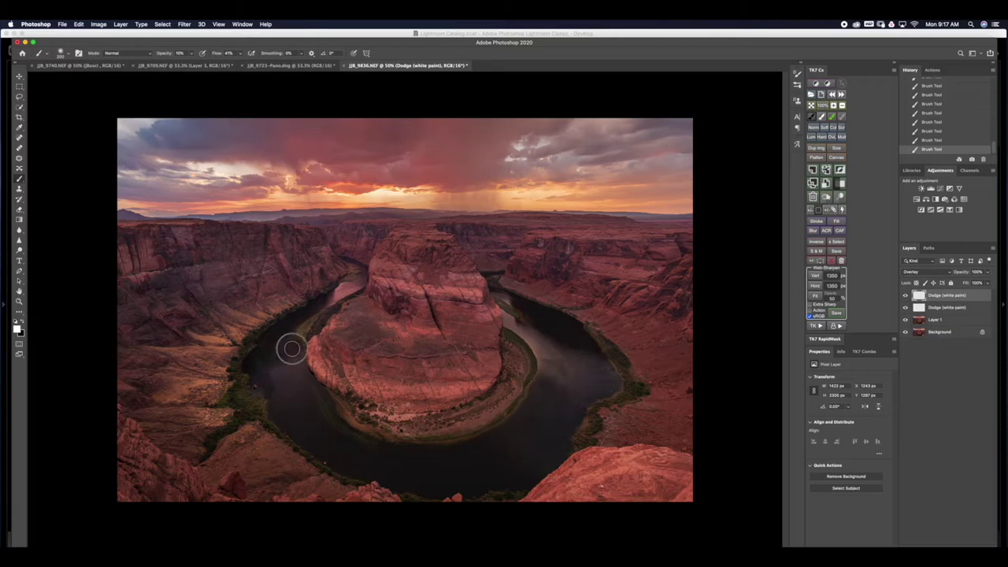
pyautogui.click(905, 295)
pyautogui.click(904, 296)
pyautogui.click(906, 296)
pyautogui.click(905, 296)
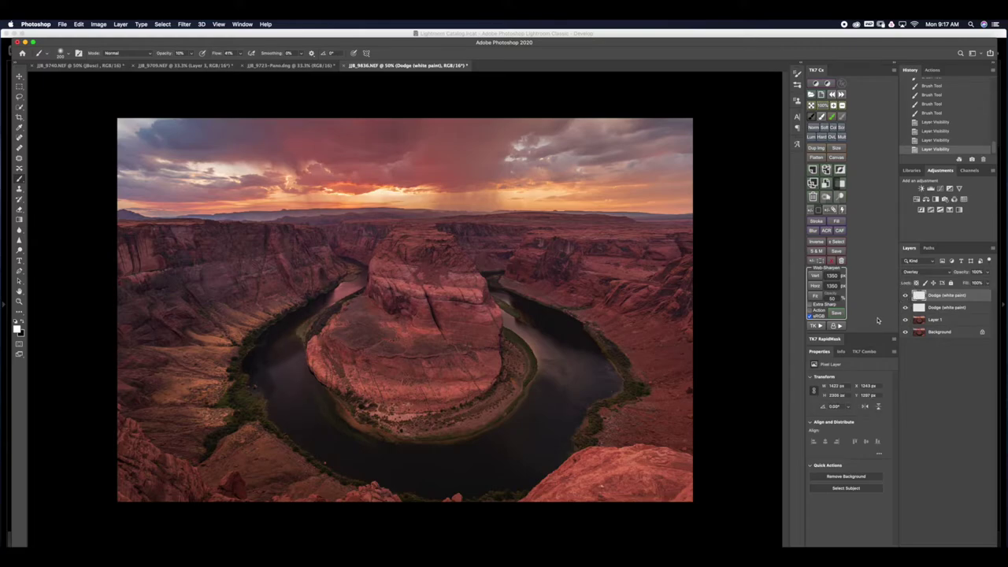
# - Brighten the river's lower bend and right arm on the second dodge layer with a larger white brush, and compare before and after
pyautogui.press(']')
pyautogui.press(']')
pyautogui.press(']')
pyautogui.press(']')
pyautogui.press(']')
pyautogui.moveTo(315, 411)
pyautogui.mouseDown()
pyautogui.moveTo(335, 444)
pyautogui.moveTo(321, 429)
pyautogui.moveTo(398, 474)
pyautogui.moveTo(516, 459)
pyautogui.moveTo(414, 473)
pyautogui.moveTo(476, 473)
pyautogui.moveTo(514, 462)
pyautogui.moveTo(529, 444)
pyautogui.moveTo(510, 466)
pyautogui.moveTo(544, 416)
pyautogui.moveTo(537, 439)
pyautogui.moveTo(557, 390)
pyautogui.moveTo(555, 410)
pyautogui.moveTo(563, 368)
pyautogui.moveTo(578, 383)
pyautogui.moveTo(588, 375)
pyautogui.moveTo(533, 325)
pyautogui.moveTo(567, 354)
pyautogui.mouseUp()
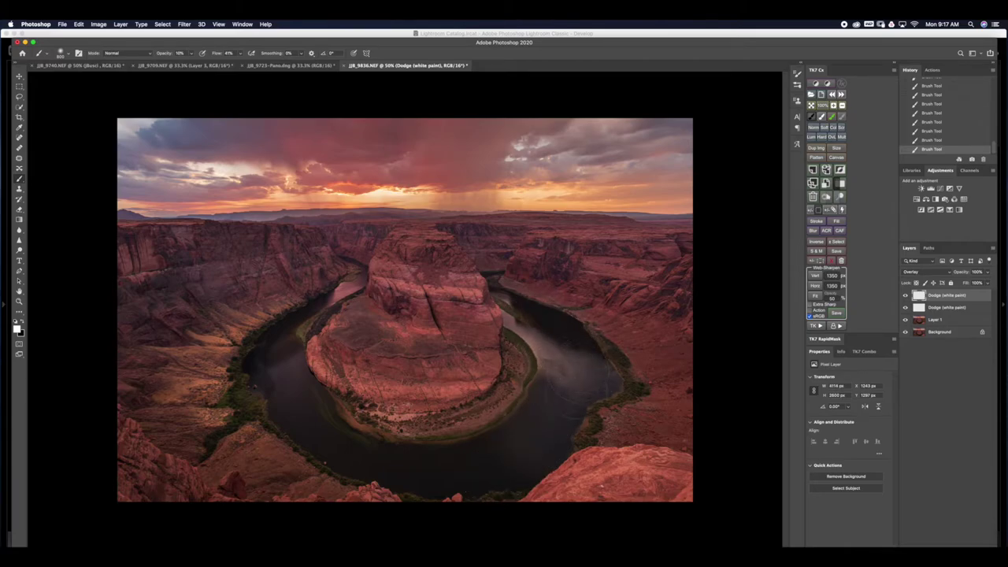
pyautogui.moveTo(532, 425)
pyautogui.mouseDown()
pyautogui.moveTo(515, 443)
pyautogui.moveTo(439, 472)
pyautogui.moveTo(363, 470)
pyautogui.moveTo(314, 459)
pyautogui.moveTo(278, 420)
pyautogui.moveTo(263, 376)
pyautogui.moveTo(271, 359)
pyautogui.moveTo(372, 461)
pyautogui.moveTo(422, 474)
pyautogui.moveTo(474, 469)
pyautogui.moveTo(525, 441)
pyautogui.moveTo(553, 397)
pyautogui.moveTo(524, 314)
pyautogui.moveTo(586, 365)
pyautogui.moveTo(584, 378)
pyautogui.moveTo(560, 415)
pyautogui.moveTo(492, 466)
pyautogui.moveTo(513, 448)
pyautogui.moveTo(416, 463)
pyautogui.moveTo(313, 437)
pyautogui.moveTo(280, 332)
pyautogui.moveTo(312, 312)
pyautogui.moveTo(293, 332)
pyautogui.moveTo(287, 391)
pyautogui.moveTo(338, 441)
pyautogui.moveTo(392, 475)
pyautogui.moveTo(451, 483)
pyautogui.moveTo(530, 448)
pyautogui.moveTo(560, 386)
pyautogui.moveTo(549, 346)
pyautogui.moveTo(516, 319)
pyautogui.moveTo(567, 350)
pyautogui.moveTo(580, 386)
pyautogui.moveTo(555, 432)
pyautogui.moveTo(461, 489)
pyautogui.moveTo(599, 386)
pyautogui.mouseUp()
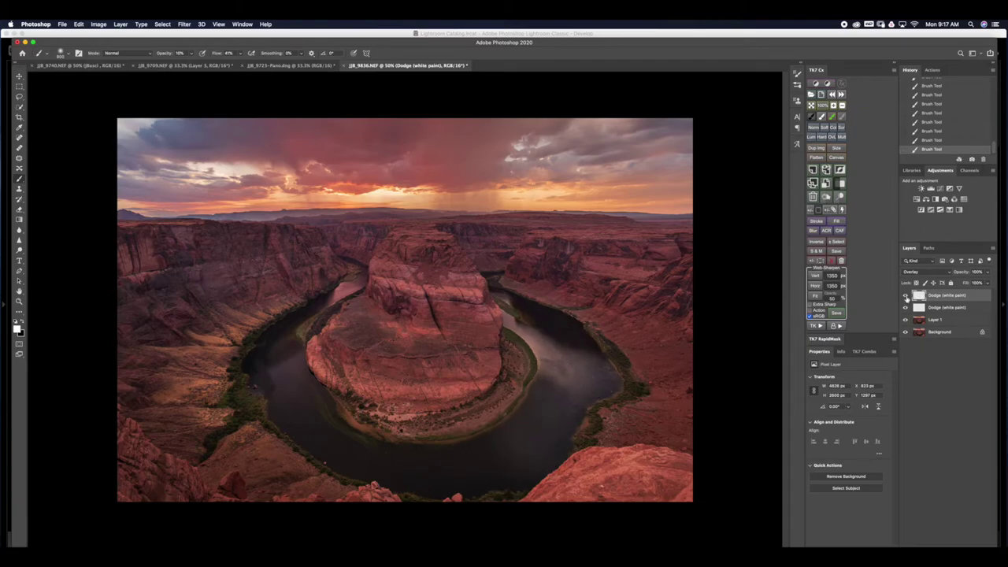
pyautogui.click(905, 296)
pyautogui.click(905, 296)
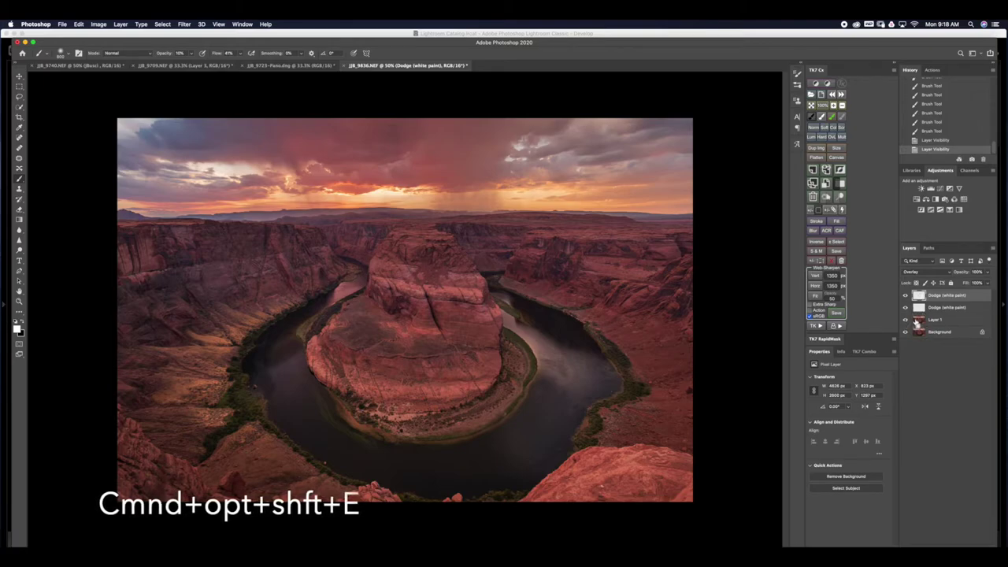
# - Stamp the visible layers into a new layer and load a composite Lights-2 luminosity mask as a selection for the Dodge tool
pyautogui.press('super+alt+shift+e')
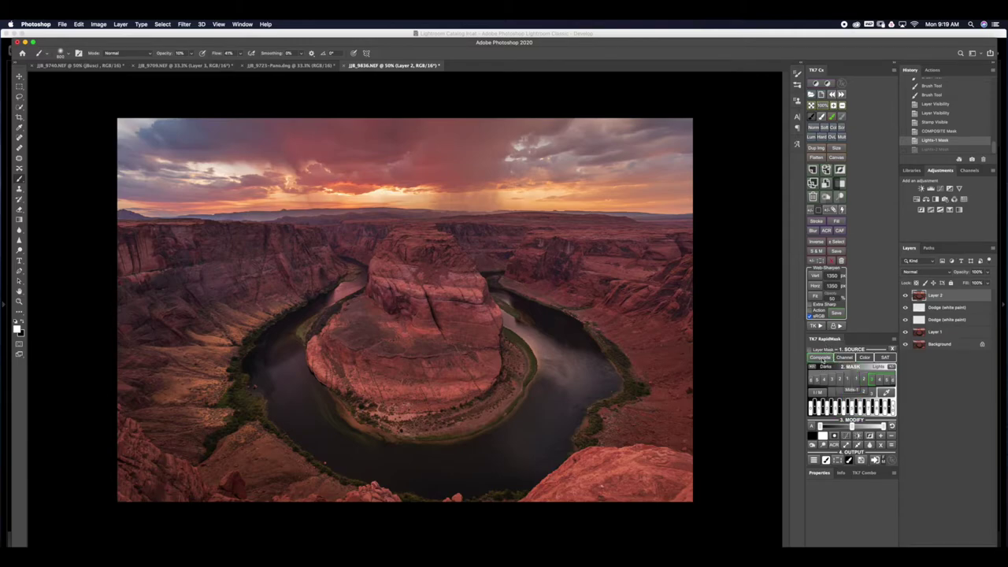
pyautogui.click(820, 359)
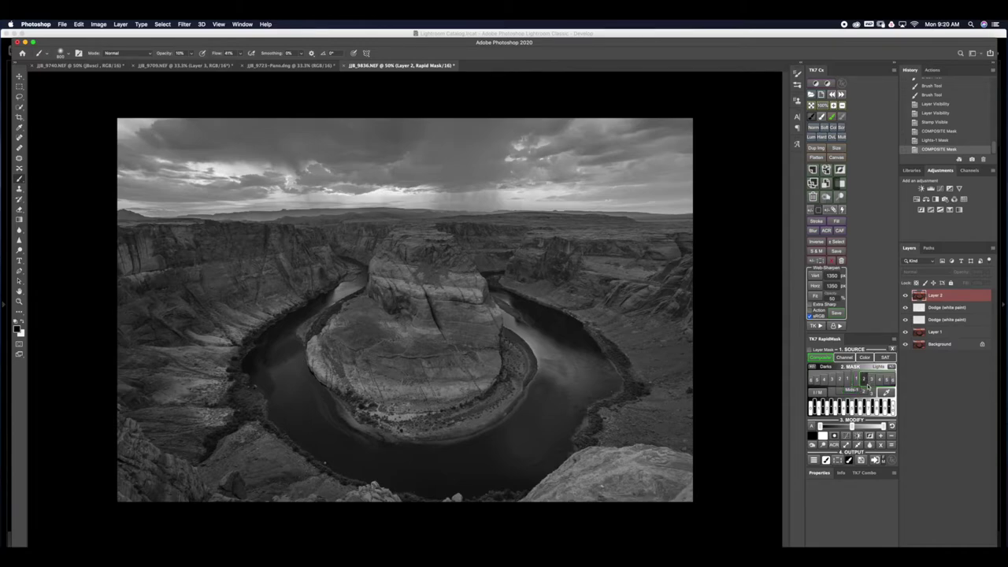
pyautogui.click(865, 381)
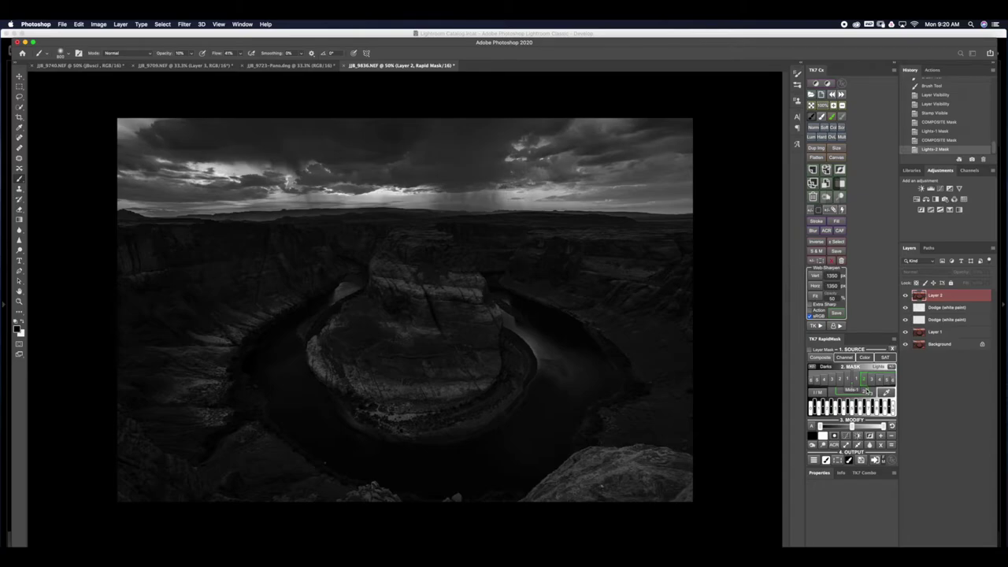
pyautogui.click(872, 381)
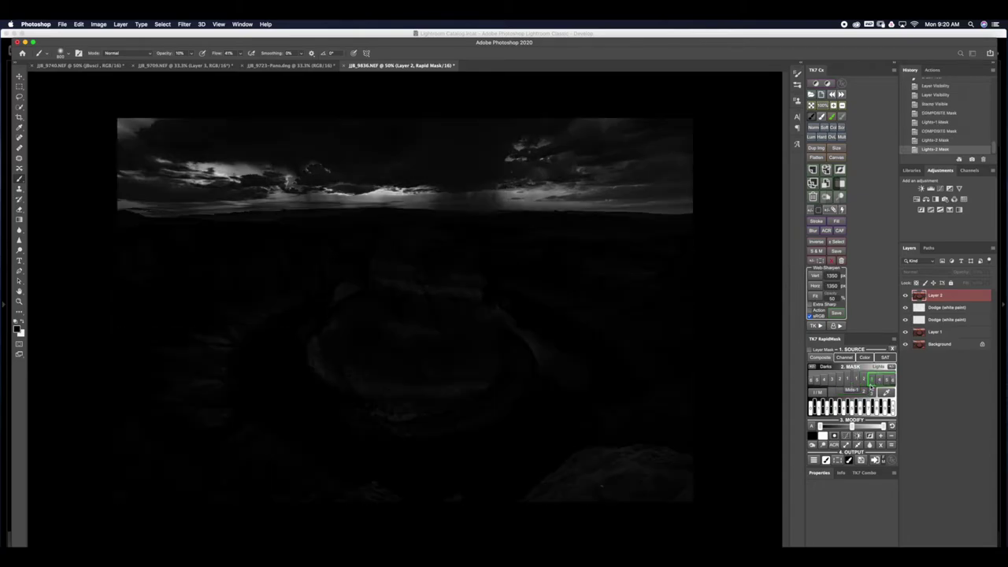
pyautogui.click(865, 381)
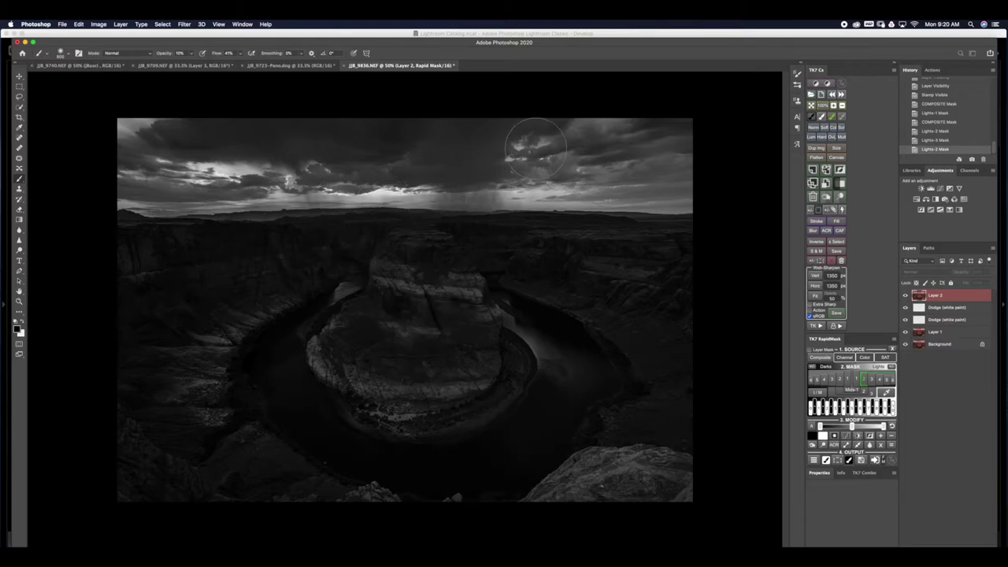
pyautogui.moveTo(632, 318); pyautogui.dragTo(762, 314)
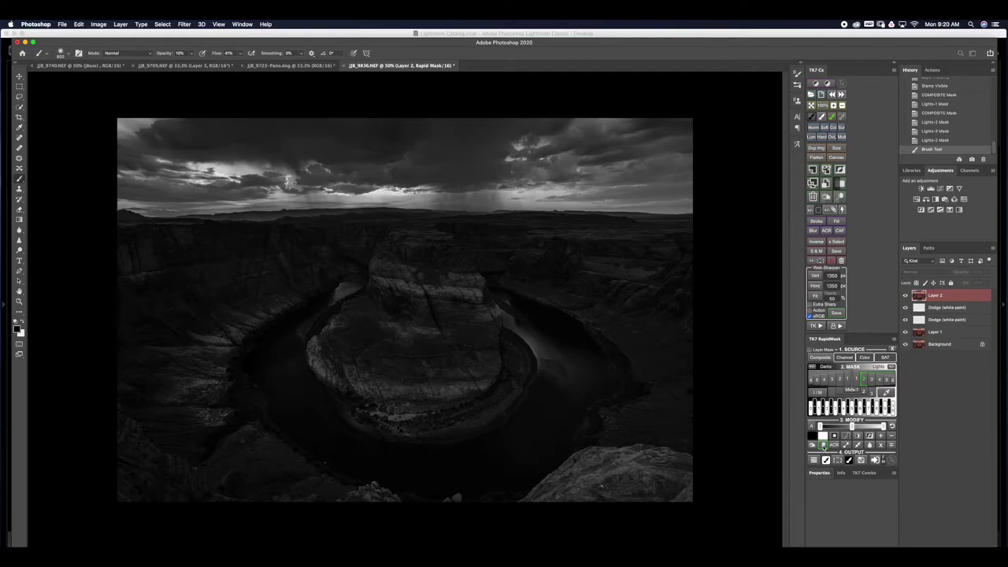
pyautogui.click(822, 444)
pyautogui.click(837, 461)
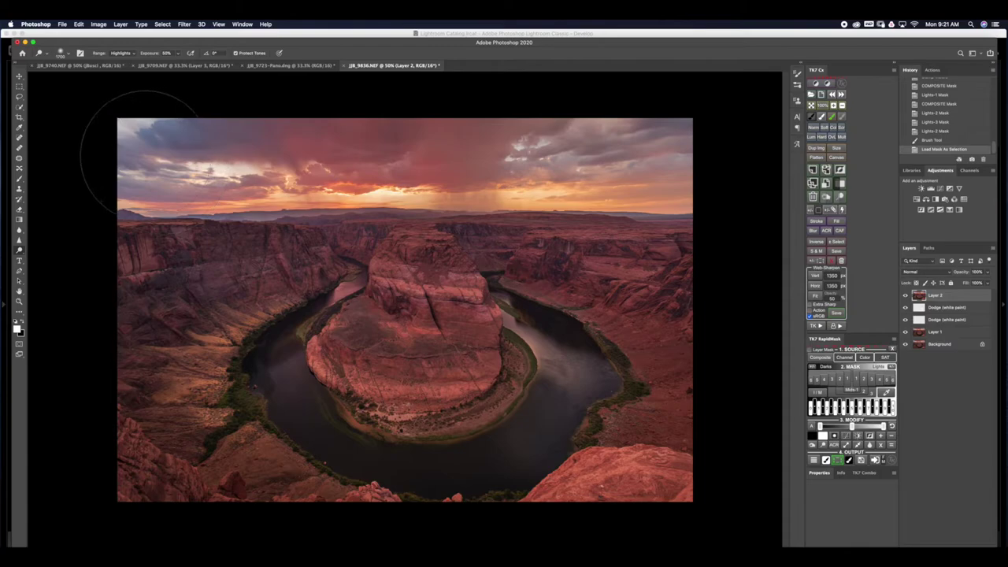
# - Dodge the bright clouds and horizon glow through the selection with range Highlights and 50% exposure, compare the layer, and deselect
pyautogui.moveTo(206, 138); pyautogui.dragTo(248, 146)
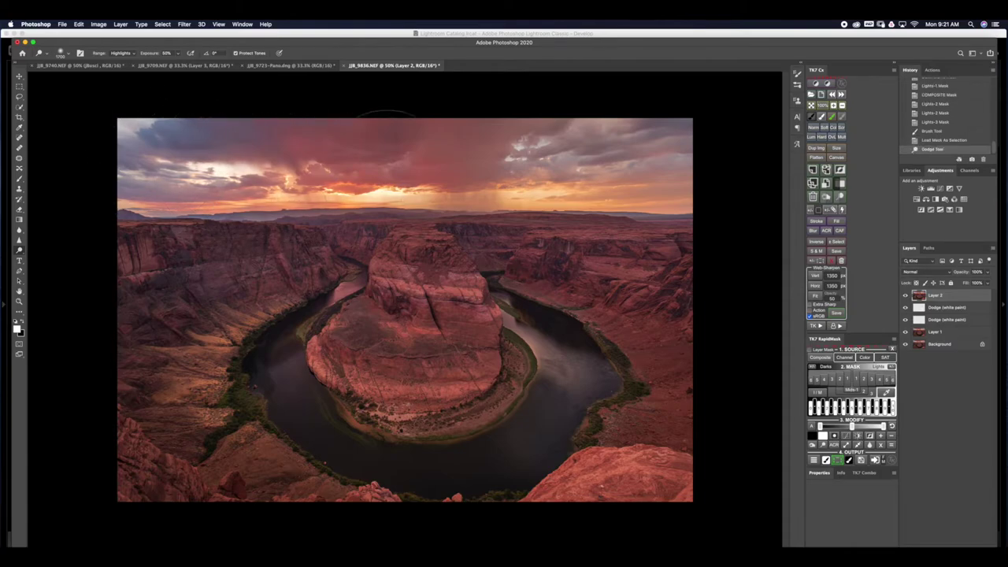
pyautogui.moveTo(504, 172)
pyautogui.mouseDown()
pyautogui.moveTo(453, 174)
pyautogui.moveTo(592, 156)
pyautogui.moveTo(664, 160)
pyautogui.moveTo(588, 180)
pyautogui.moveTo(549, 175)
pyautogui.moveTo(675, 176)
pyautogui.moveTo(641, 186)
pyautogui.moveTo(583, 163)
pyautogui.moveTo(508, 156)
pyautogui.moveTo(448, 174)
pyautogui.moveTo(271, 169)
pyautogui.moveTo(194, 133)
pyautogui.moveTo(159, 140)
pyautogui.moveTo(148, 167)
pyautogui.moveTo(148, 195)
pyautogui.moveTo(190, 198)
pyautogui.moveTo(130, 212)
pyautogui.mouseUp()
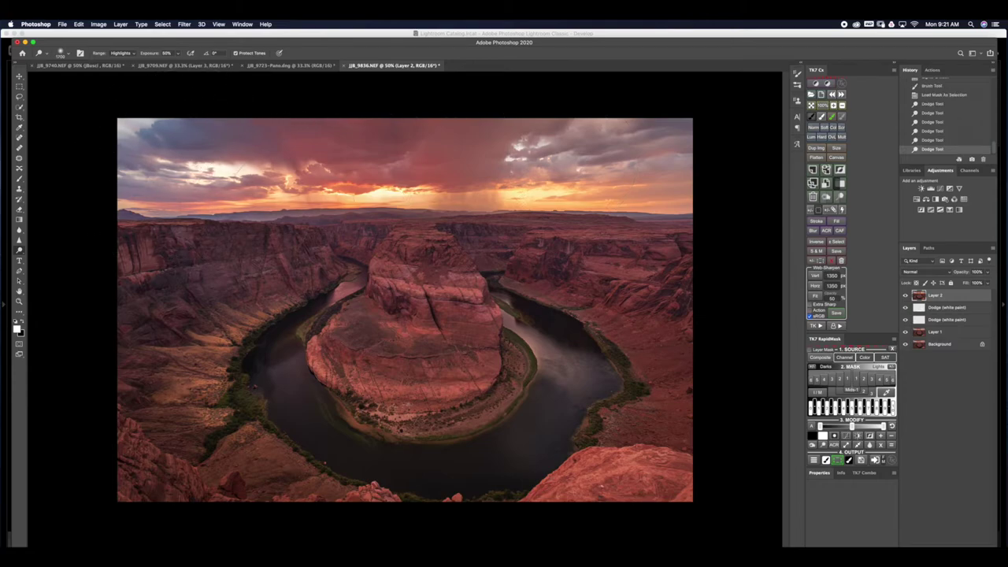
pyautogui.moveTo(417, 201); pyautogui.dragTo(512, 205)
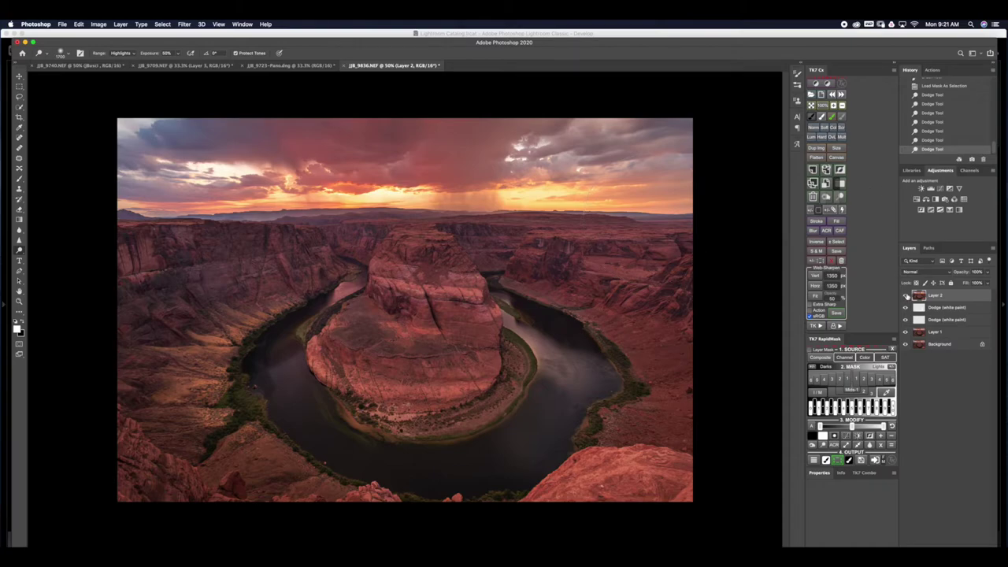
pyautogui.click(906, 295)
pyautogui.click(905, 295)
pyautogui.click(839, 435)
# - Stamp the visible layers again and load a composite Darks-3 luminosity mask as a selection for the Burn tool
pyautogui.press('super+alt+shift+e')
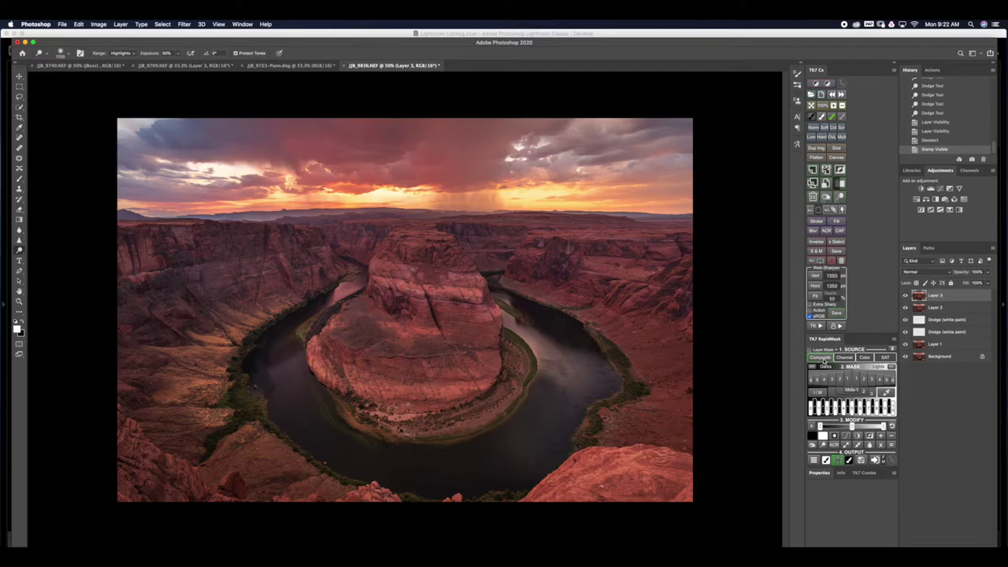
pyautogui.click(843, 380)
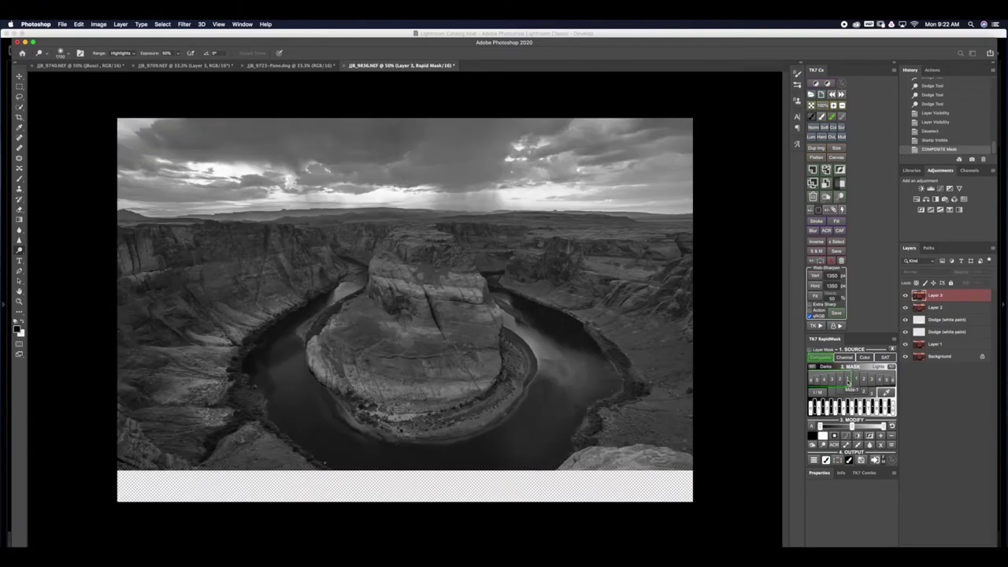
pyautogui.click(847, 379)
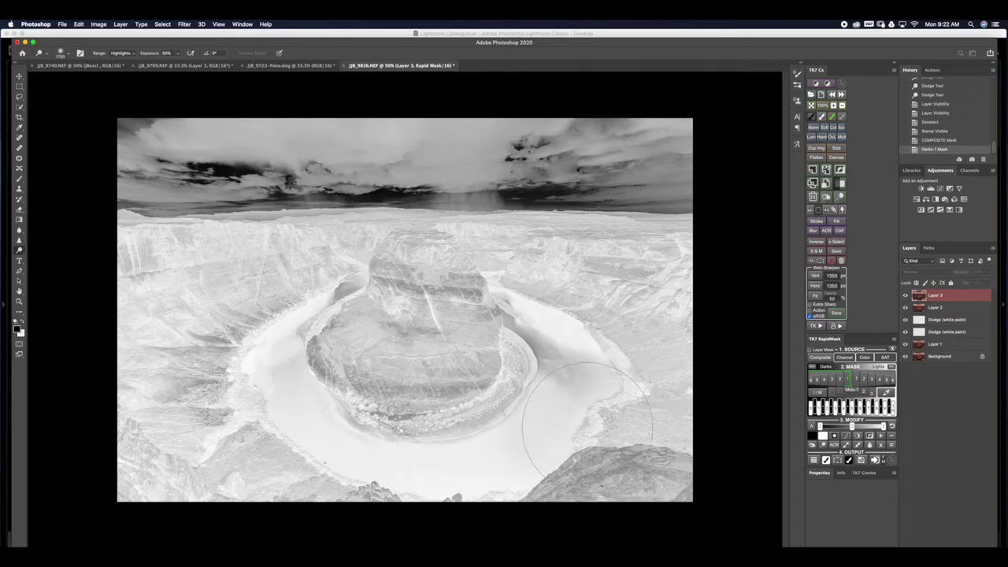
pyautogui.click(862, 367)
pyautogui.click(843, 380)
pyautogui.click(841, 380)
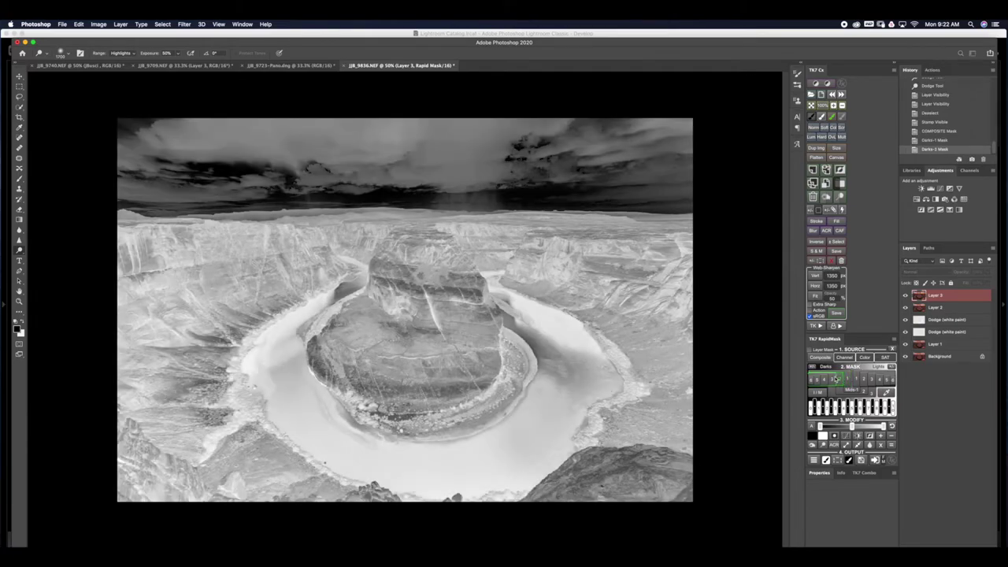
pyautogui.click(832, 380)
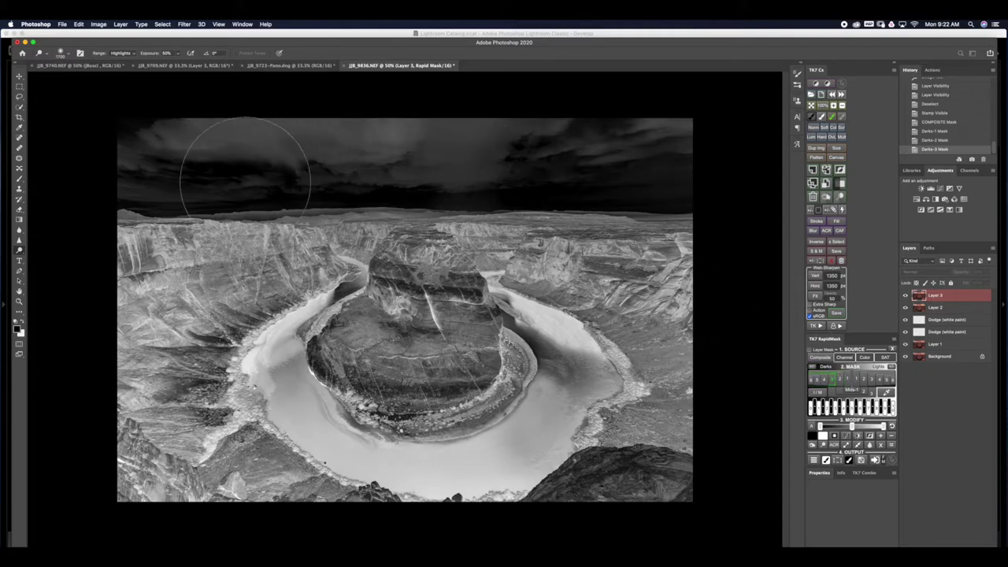
pyautogui.moveTo(619, 146); pyautogui.dragTo(607, 157)
pyautogui.click(812, 445)
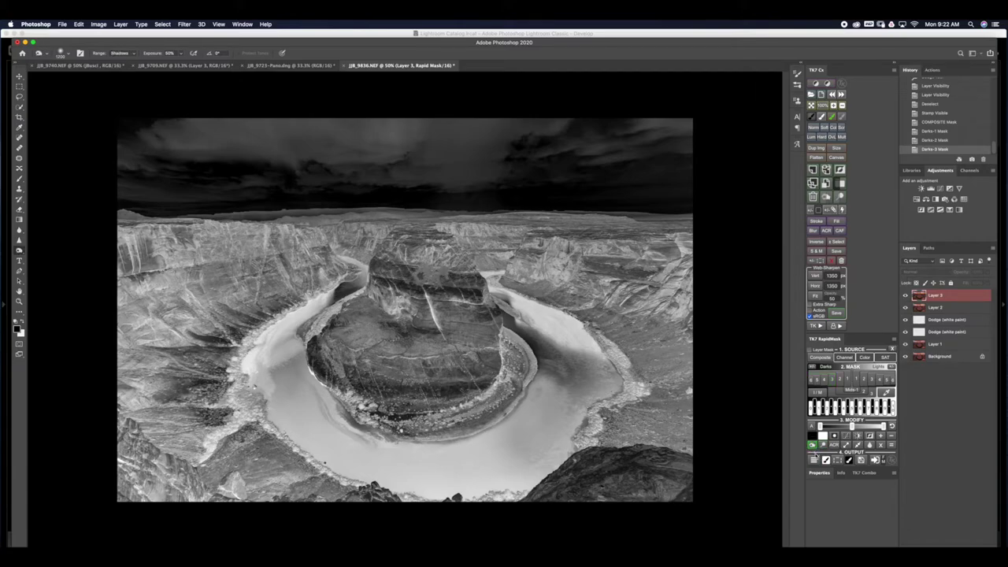
pyautogui.click(838, 460)
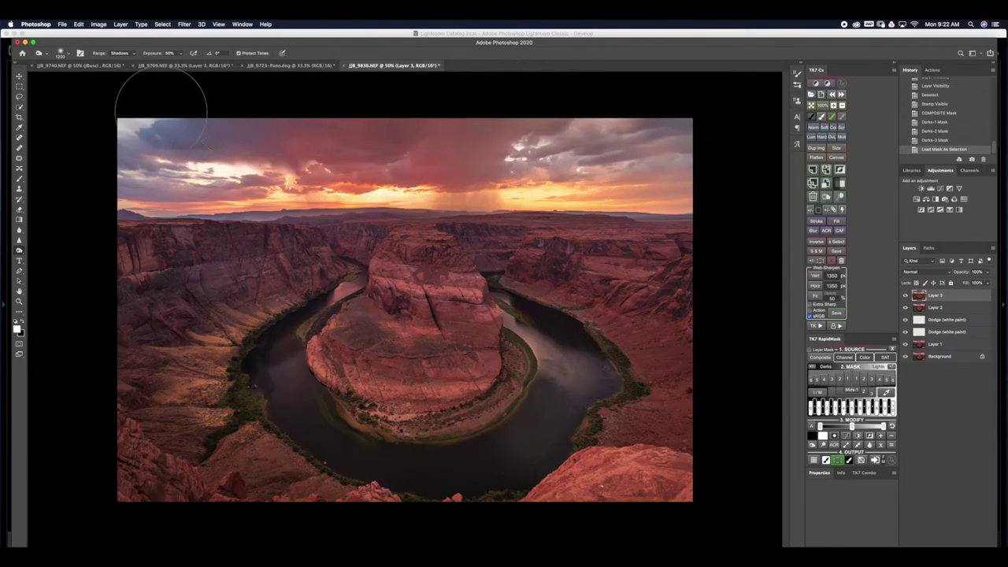
# - Burn the dark clouds across the sky with range Shadows and exposure 70%, and compare with Layer 3 hidden
pyautogui.click(181, 55)
pyautogui.moveTo(181, 53); pyautogui.dragTo(185, 67)
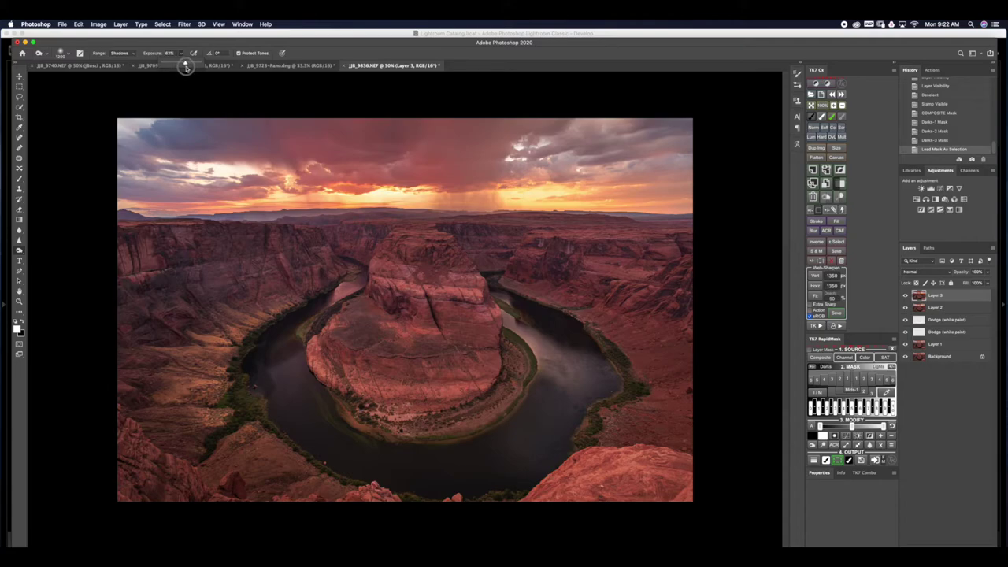
pyautogui.moveTo(188, 68); pyautogui.dragTo(190, 68)
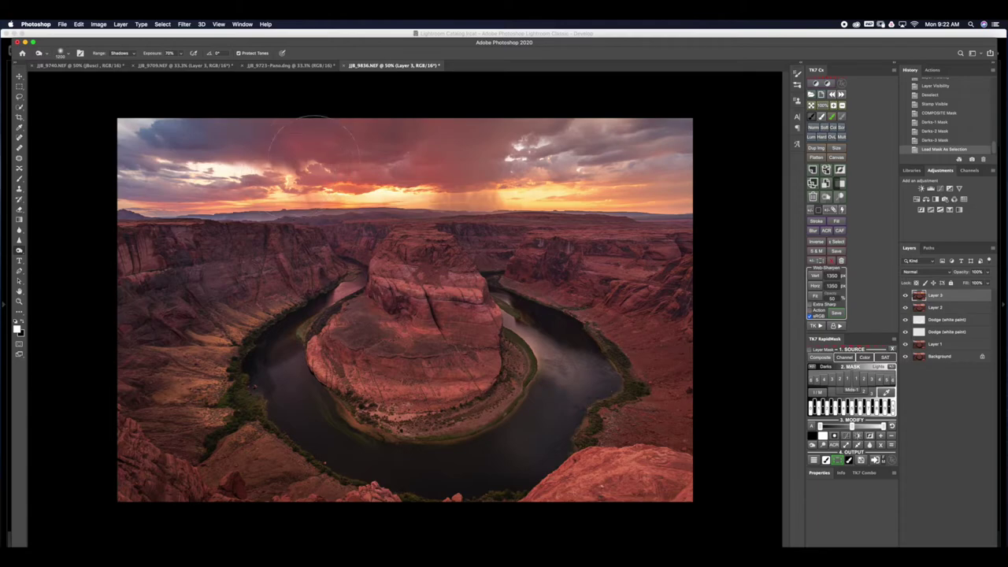
pyautogui.moveTo(440, 152); pyautogui.dragTo(590, 153)
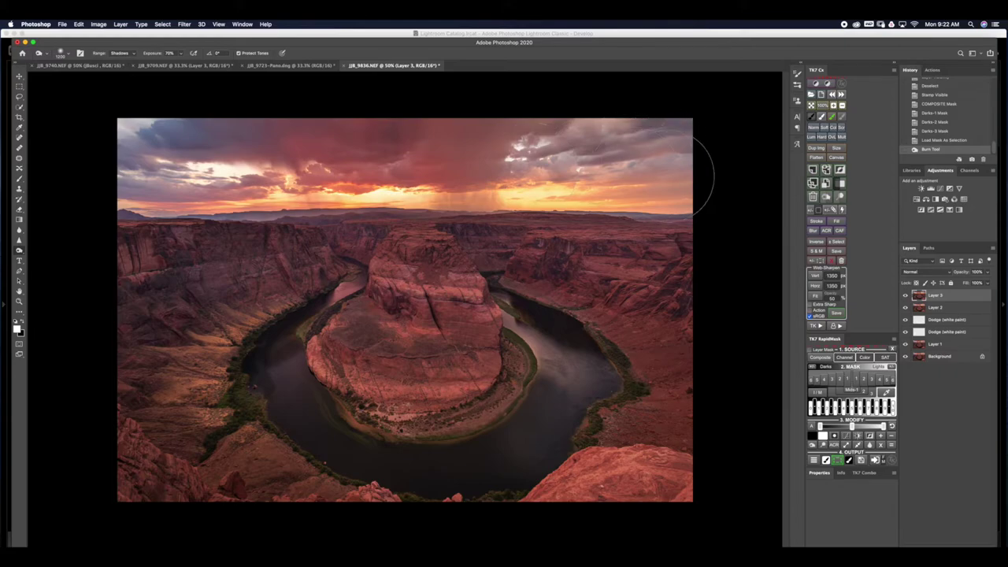
pyautogui.click(464, 141)
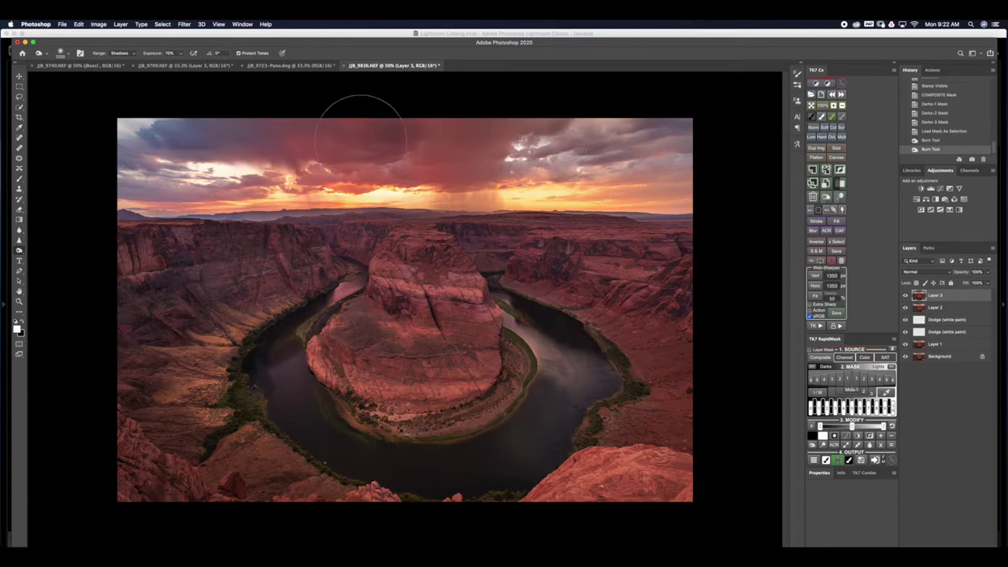
pyautogui.moveTo(313, 140)
pyautogui.mouseDown()
pyautogui.moveTo(202, 161)
pyautogui.moveTo(138, 146)
pyautogui.moveTo(45, 184)
pyautogui.mouseUp()
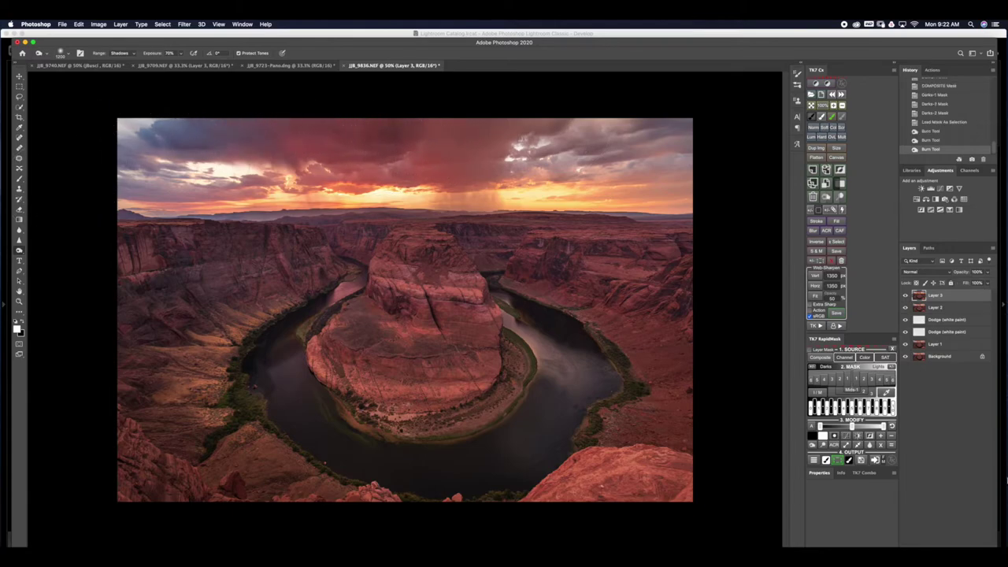
pyautogui.click(906, 295)
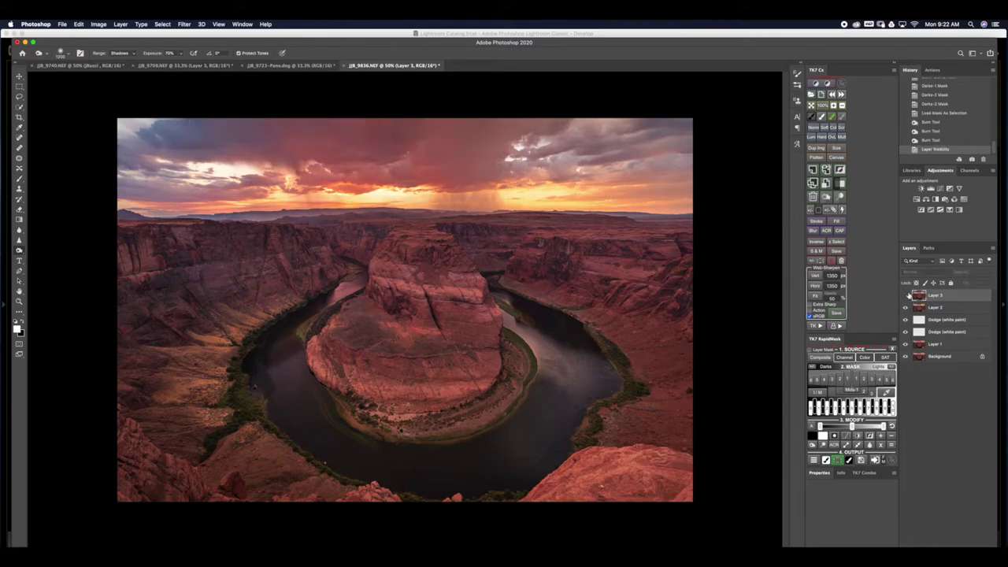
pyautogui.click(905, 295)
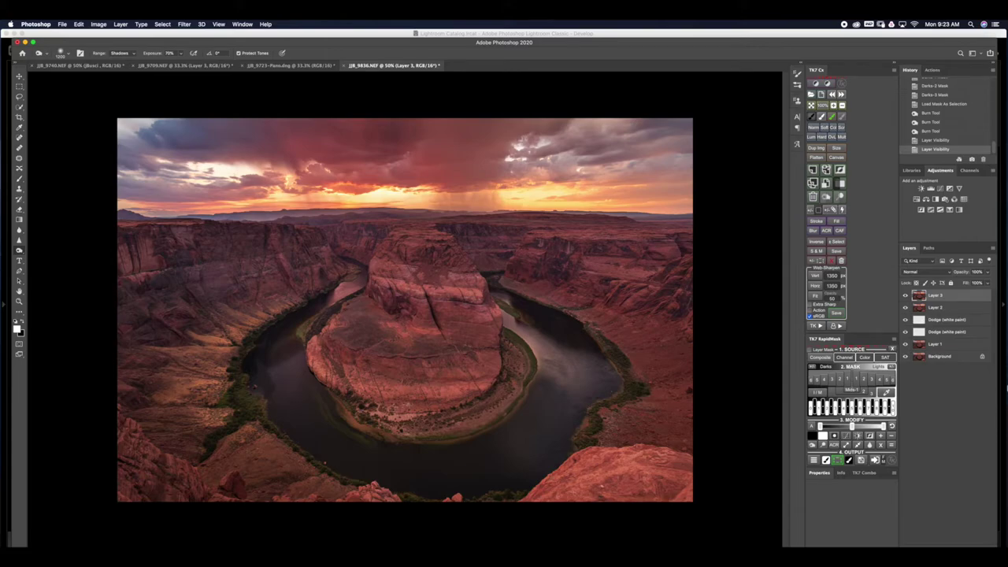
# - Reduce the opacity of the burned Layer 3 to about 60% and compare the image with the layer hidden
pyautogui.click(989, 272)
pyautogui.moveTo(989, 284); pyautogui.dragTo(973, 285)
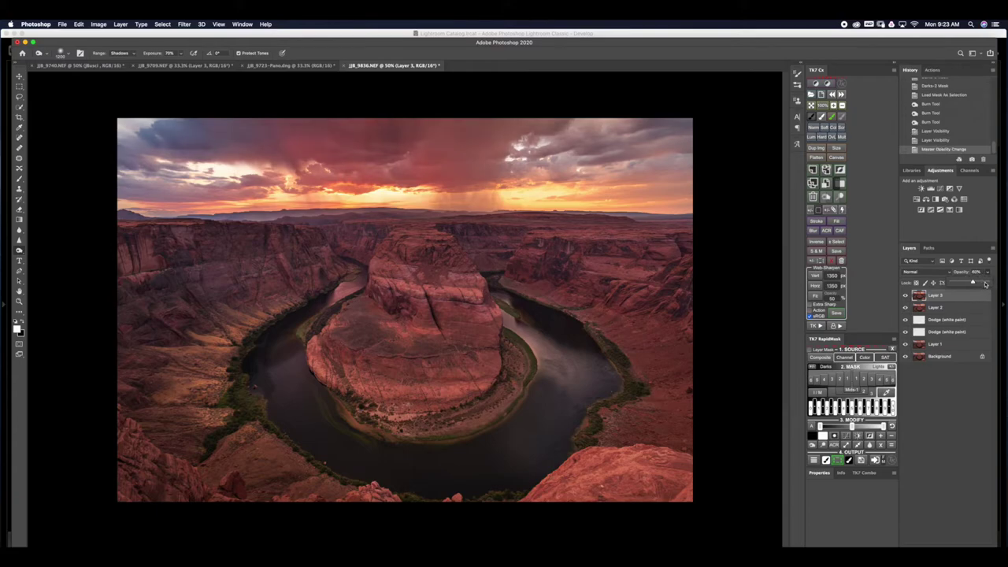
pyautogui.click(904, 296)
pyautogui.click(905, 296)
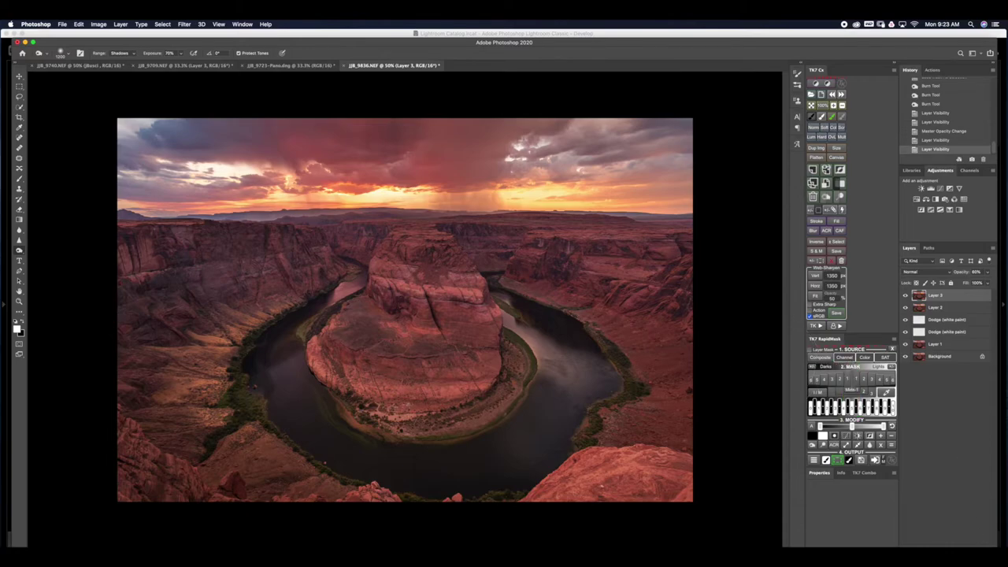
# - Clear the luminosity selection and add a Hue/Saturation adjustment layer above Layer 3
pyautogui.click(948, 543)
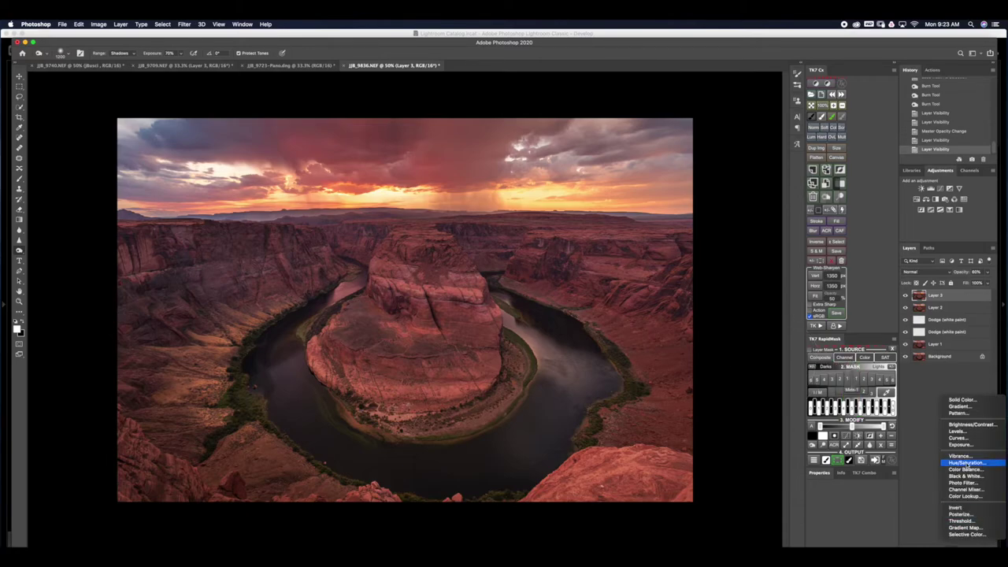
pyautogui.click(965, 463)
pyautogui.press('BackSpace')
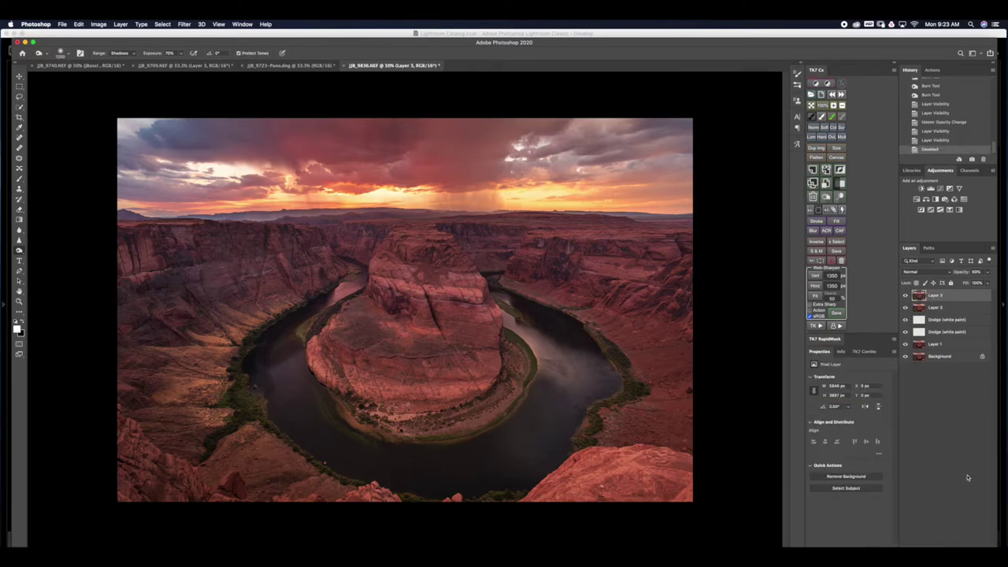
pyautogui.click(949, 543)
pyautogui.click(965, 467)
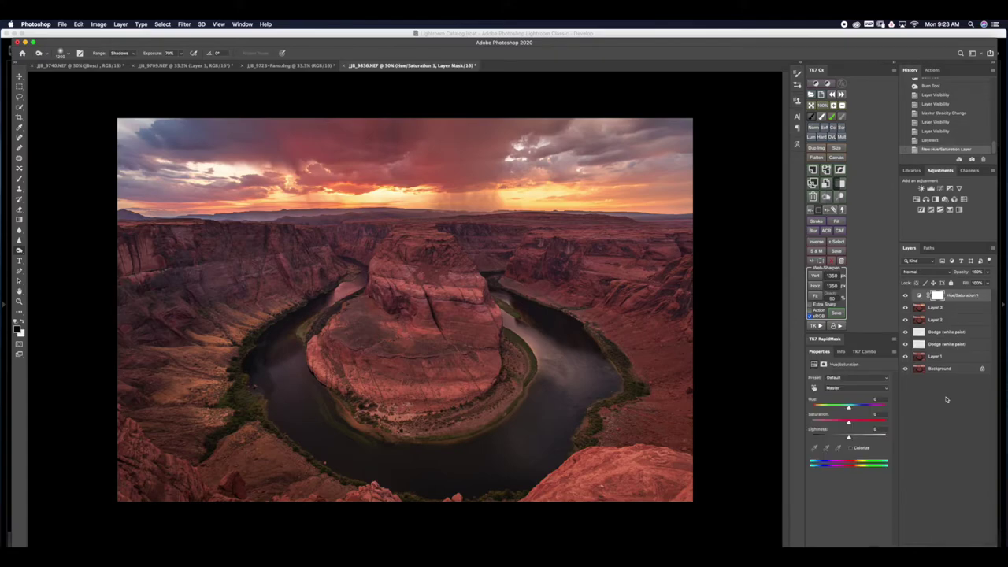
# - Raise the Hue/Saturation layer's saturation to +14 and invert its mask to hide the effect
pyautogui.moveTo(848, 423); pyautogui.dragTo(854, 424)
pyautogui.press('super+i')
# - Paint white on the Hue/Saturation mask with a 40% opacity brush over the central butte, foreground rocks and left canyon wall
pyautogui.press('b')
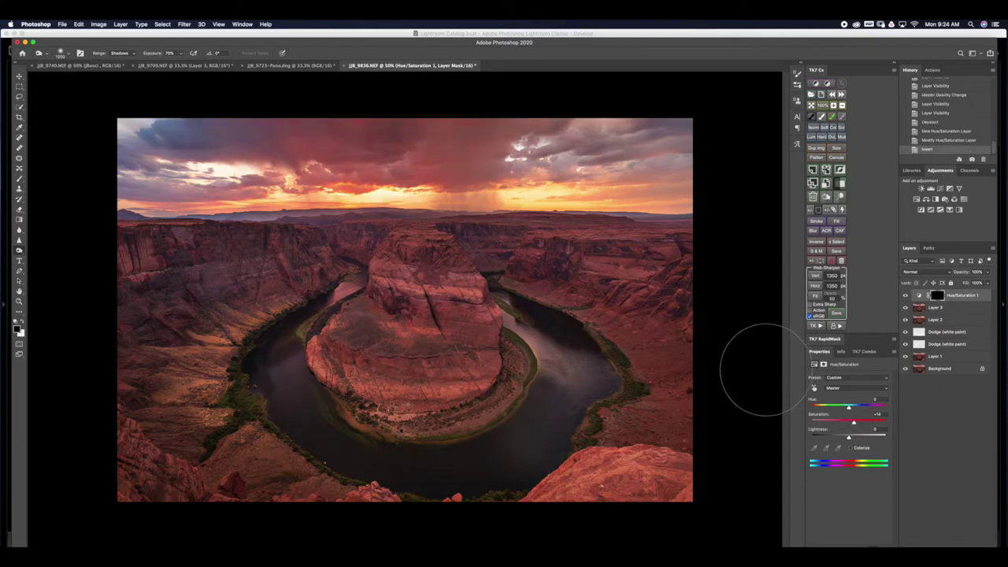
pyautogui.press('4')
pyautogui.moveTo(432, 314)
pyautogui.mouseDown()
pyautogui.moveTo(393, 291)
pyautogui.moveTo(449, 263)
pyautogui.moveTo(355, 359)
pyautogui.mouseUp()
pyautogui.moveTo(472, 350)
pyautogui.mouseDown()
pyautogui.moveTo(409, 272)
pyautogui.moveTo(445, 355)
pyautogui.moveTo(329, 375)
pyautogui.moveTo(480, 362)
pyautogui.moveTo(470, 278)
pyautogui.moveTo(379, 370)
pyautogui.mouseUp()
pyautogui.moveTo(441, 347); pyautogui.dragTo(487, 394)
pyautogui.moveTo(399, 277)
pyautogui.mouseDown()
pyautogui.moveTo(441, 260)
pyautogui.moveTo(358, 359)
pyautogui.moveTo(488, 338)
pyautogui.moveTo(399, 321)
pyautogui.moveTo(346, 340)
pyautogui.moveTo(472, 339)
pyautogui.mouseUp()
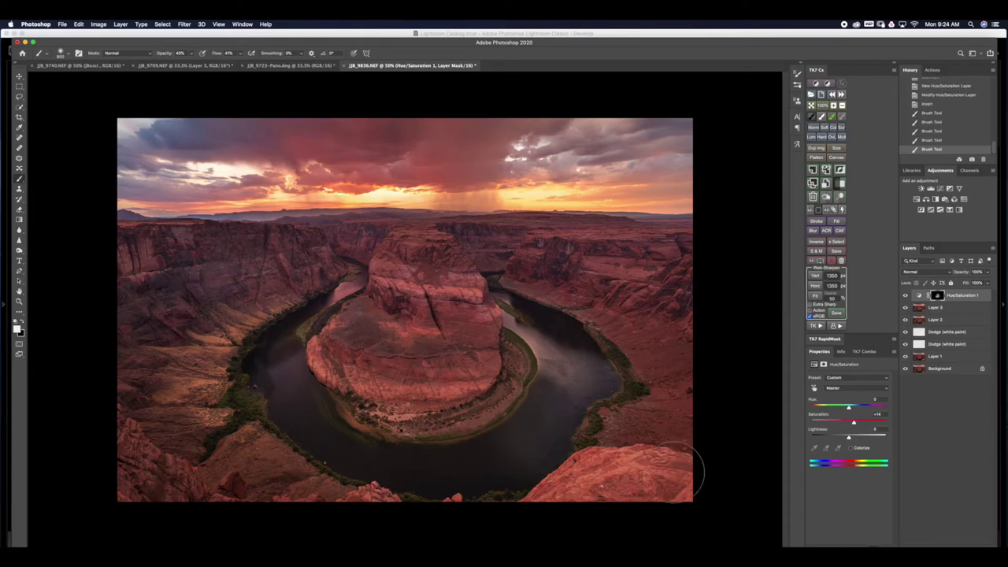
pyautogui.moveTo(321, 504)
pyautogui.mouseDown()
pyautogui.moveTo(148, 452)
pyautogui.moveTo(124, 275)
pyautogui.mouseUp()
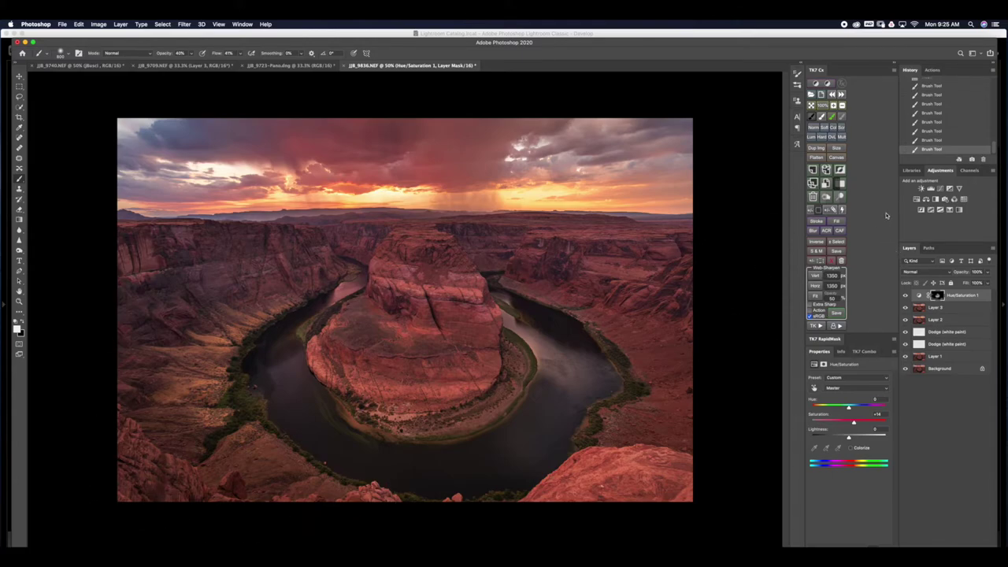
# - Stamp the visible layers, add a Dodge layer, and choose a light green paint color with hue 92°, starting from the riverbank vegetation color
pyautogui.press('super+alt+shift+e')
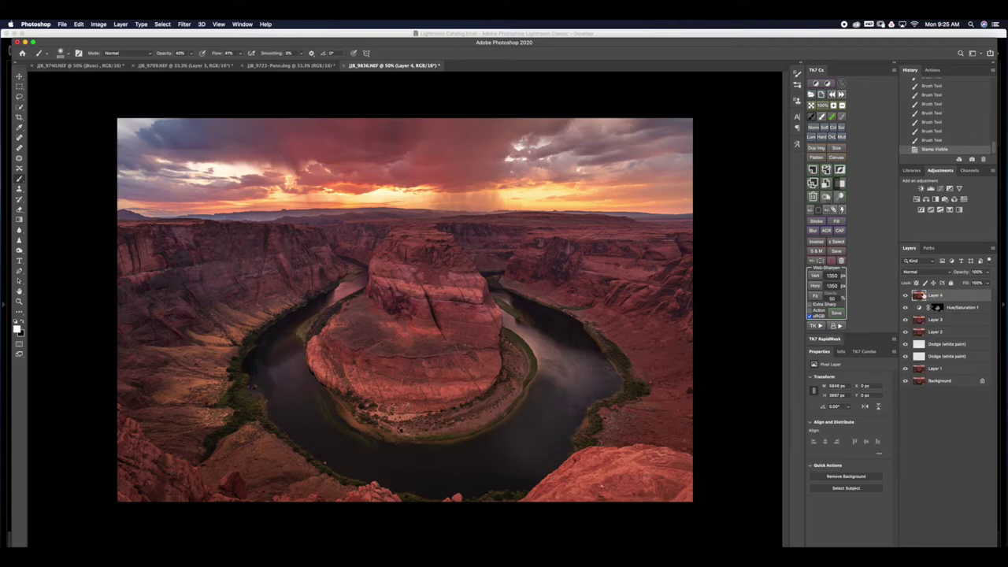
pyautogui.click(841, 210)
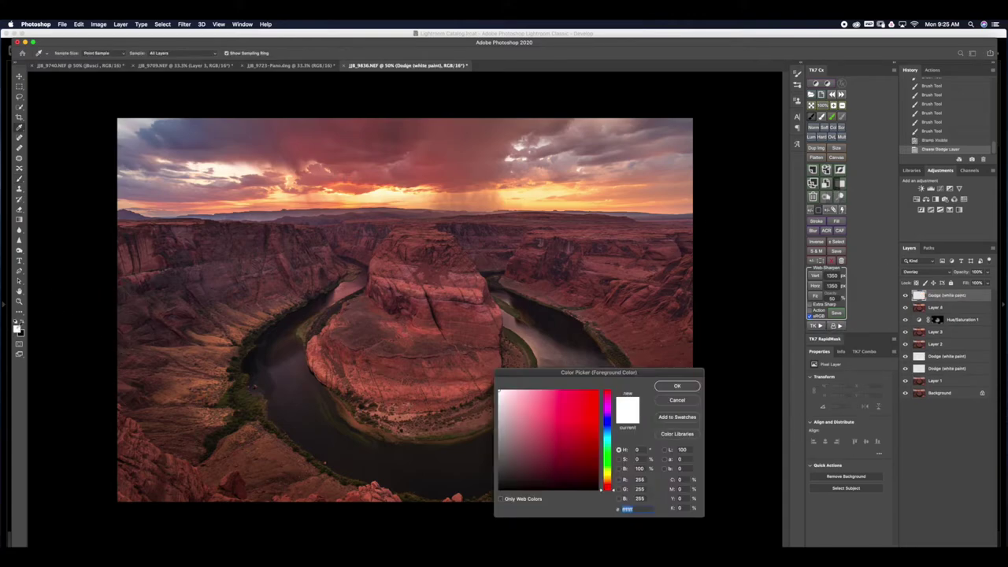
pyautogui.click(247, 397)
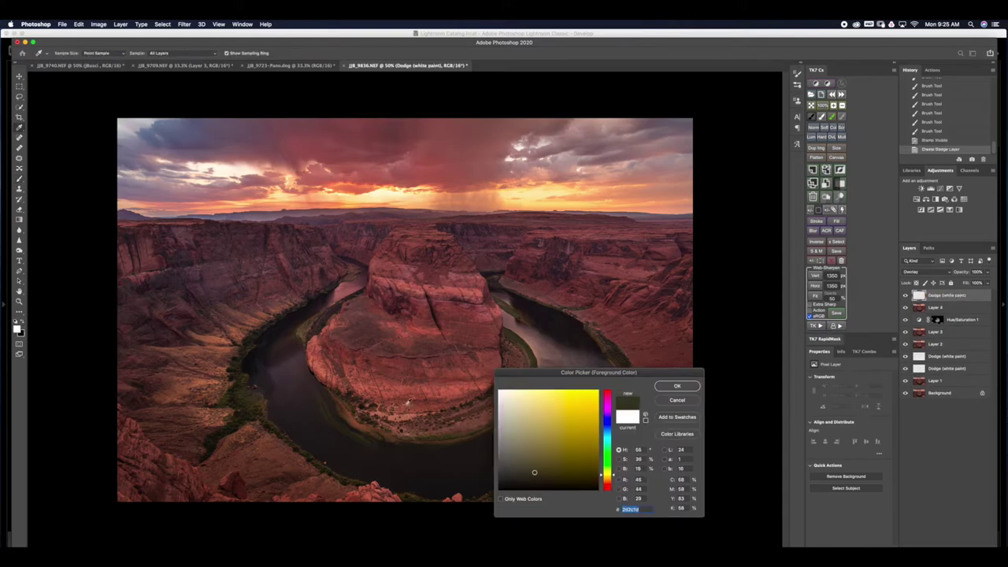
pyautogui.moveTo(615, 477); pyautogui.dragTo(615, 461)
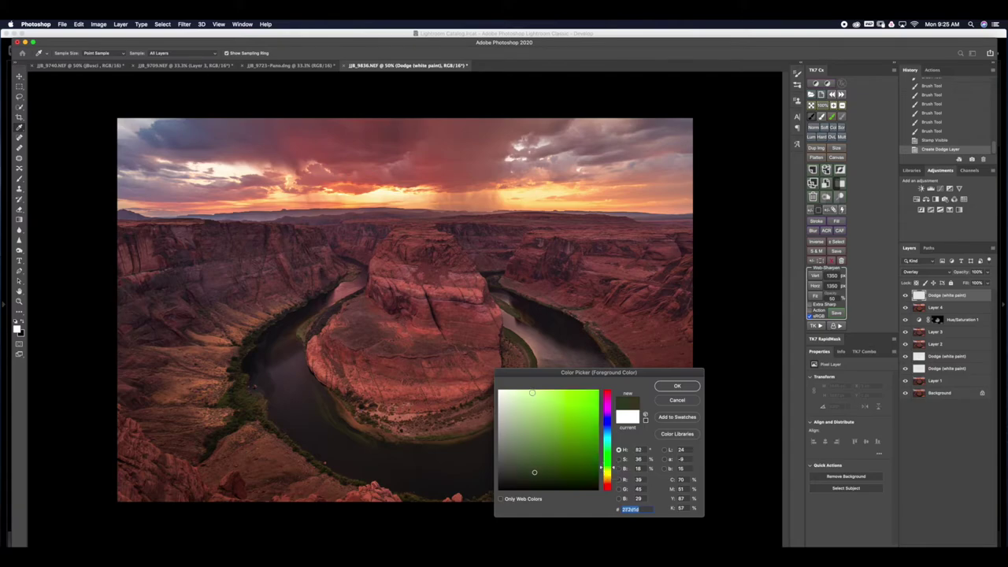
pyautogui.press('Return')
# - Paint the green color over the vegetation along both banks of the river bend on the Dodge layer
pyautogui.press('[')
pyautogui.press('[')
pyautogui.press('[')
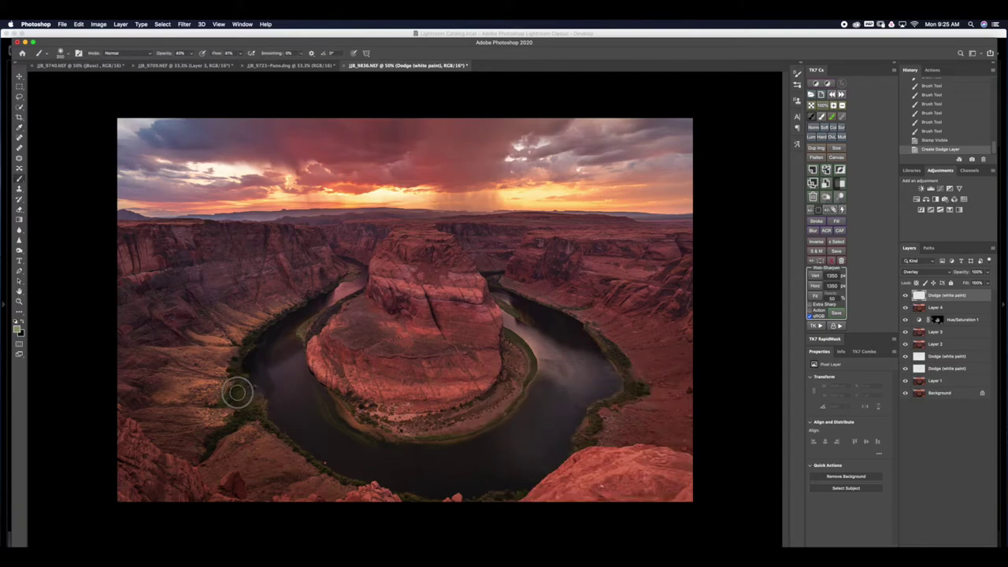
pyautogui.moveTo(243, 414); pyautogui.dragTo(219, 442)
pyautogui.press(']')
pyautogui.press(']')
pyautogui.moveTo(263, 326)
pyautogui.mouseDown()
pyautogui.moveTo(351, 270)
pyautogui.moveTo(244, 351)
pyautogui.moveTo(260, 407)
pyautogui.mouseUp()
pyautogui.moveTo(315, 322)
pyautogui.mouseDown()
pyautogui.moveTo(317, 393)
pyautogui.moveTo(476, 428)
pyautogui.moveTo(506, 335)
pyautogui.mouseUp()
pyautogui.moveTo(585, 324)
pyautogui.mouseDown()
pyautogui.moveTo(627, 360)
pyautogui.moveTo(623, 397)
pyautogui.moveTo(586, 441)
pyautogui.mouseUp()
# - Compare the image with the green Dodge layer hidden, and continue painting the vegetation with the brush at 58% opacity
pyautogui.click(905, 296)
pyautogui.click(906, 296)
pyautogui.click(906, 296)
pyautogui.click(906, 296)
pyautogui.click(905, 296)
pyautogui.click(905, 296)
pyautogui.moveTo(194, 55); pyautogui.dragTo(201, 66)
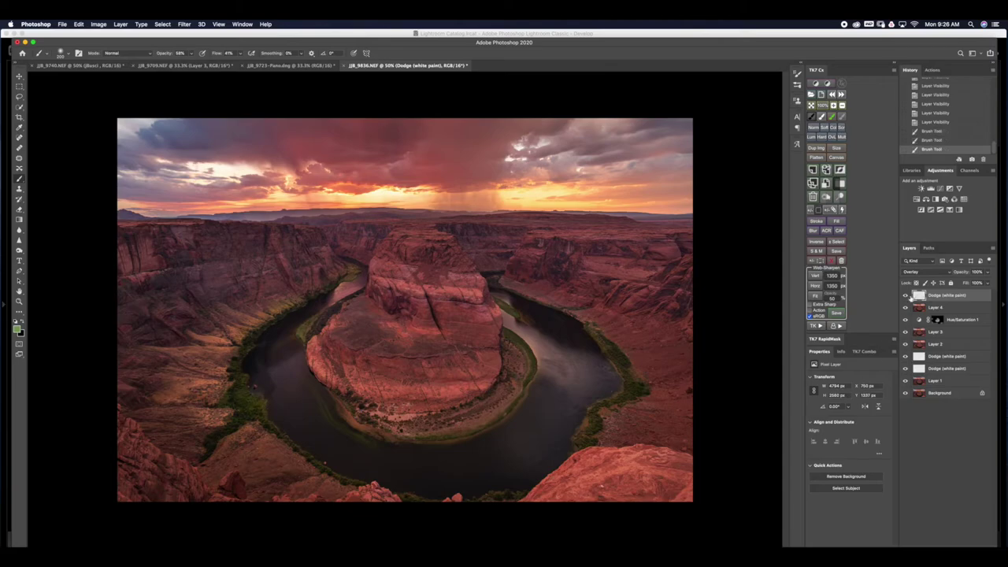
pyautogui.click(905, 296)
pyautogui.click(905, 296)
# - Stamp the visible layers to a new layer and apply a Gaussian Blur with a radius of about 28 pixels
pyautogui.press('super+alt+shift+e')
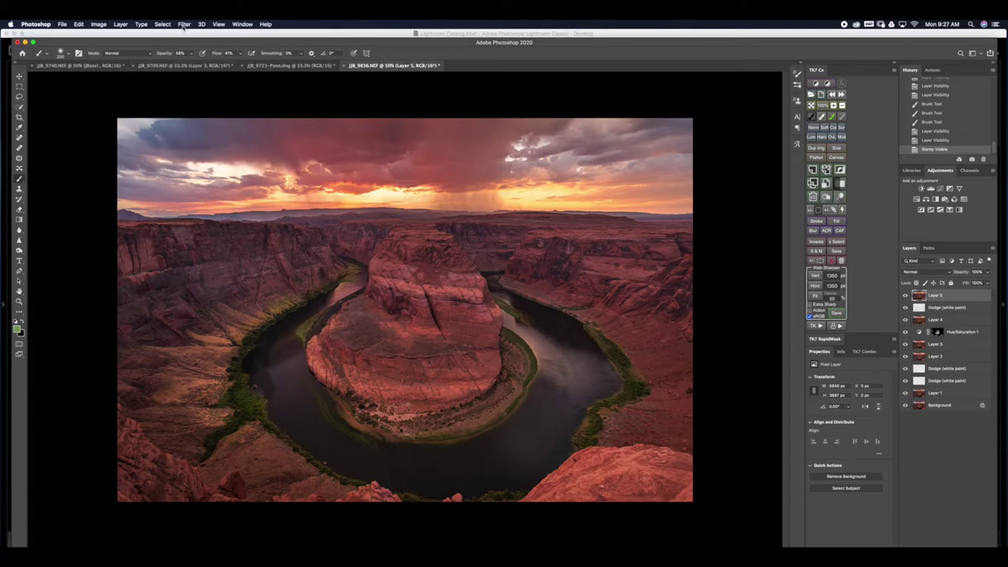
pyautogui.click(184, 25)
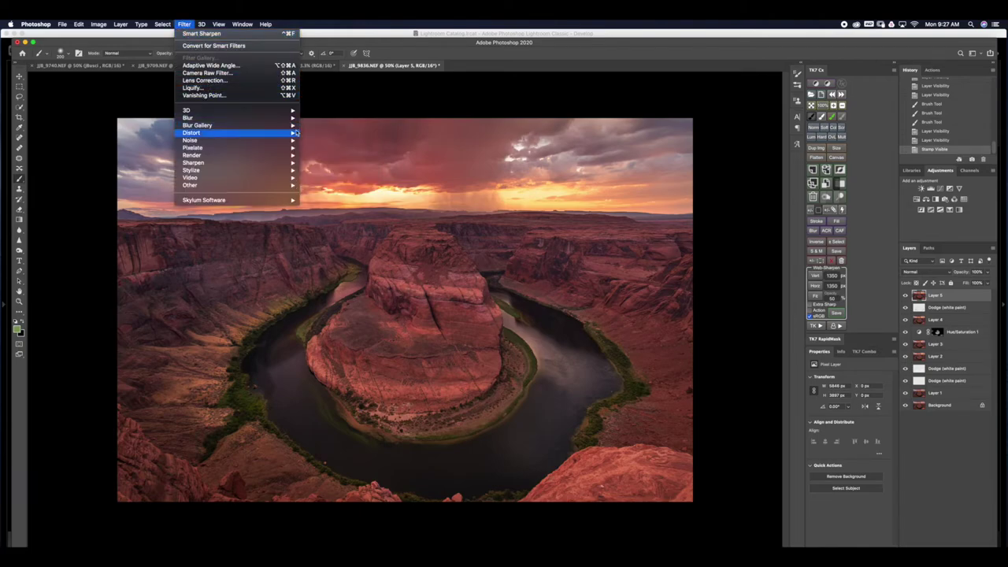
pyautogui.moveTo(287, 117)
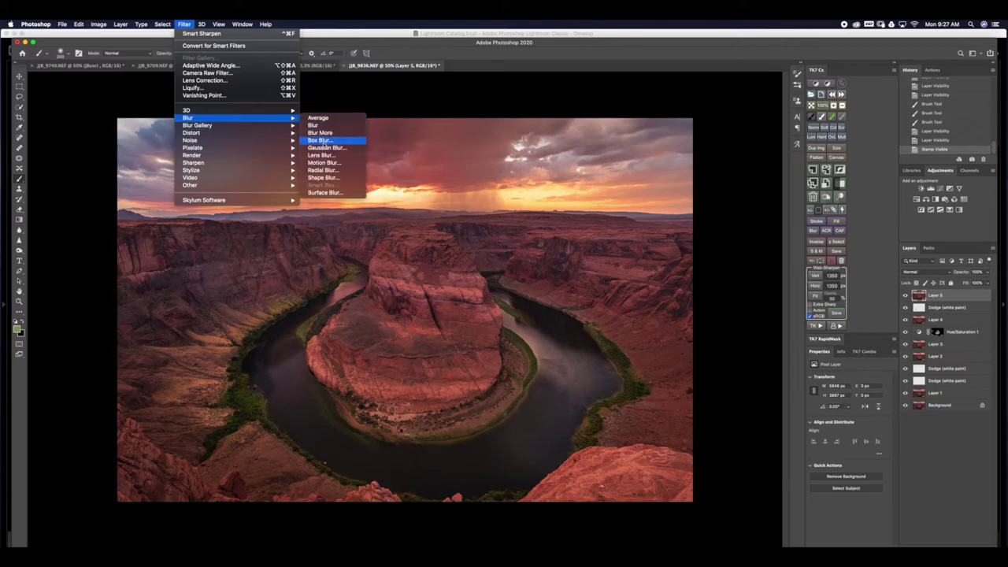
pyautogui.click(325, 148)
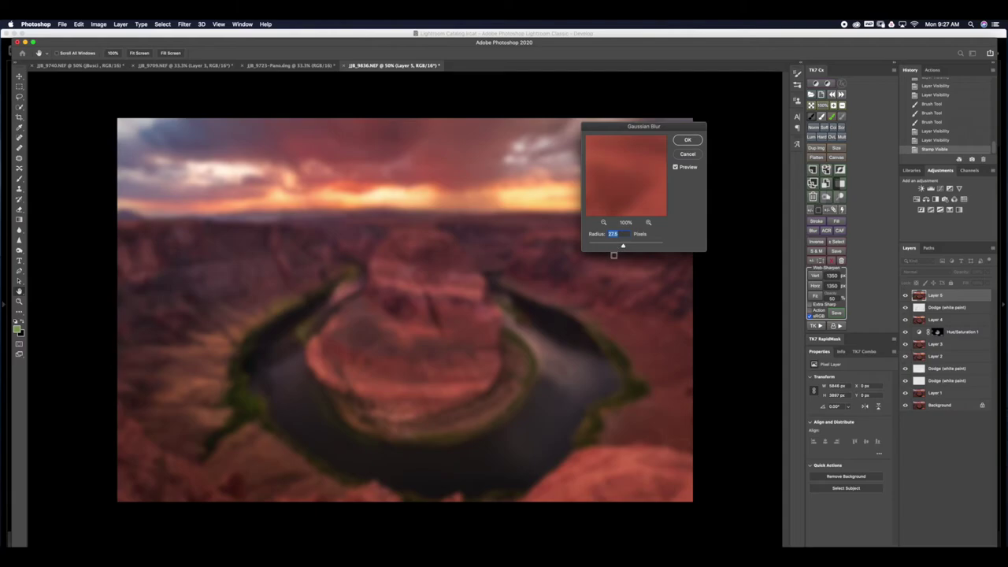
pyautogui.moveTo(623, 247); pyautogui.dragTo(622, 243)
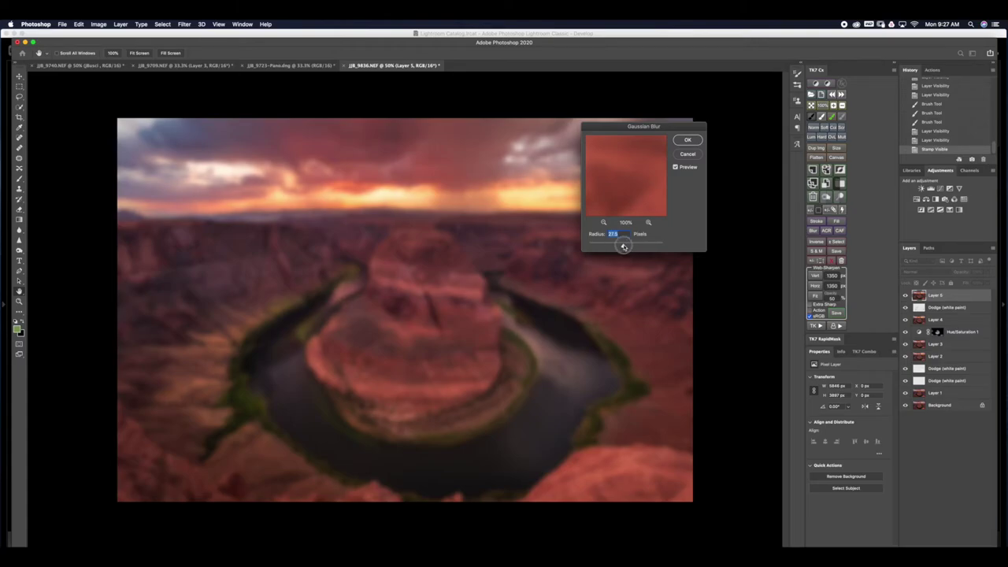
pyautogui.click(688, 140)
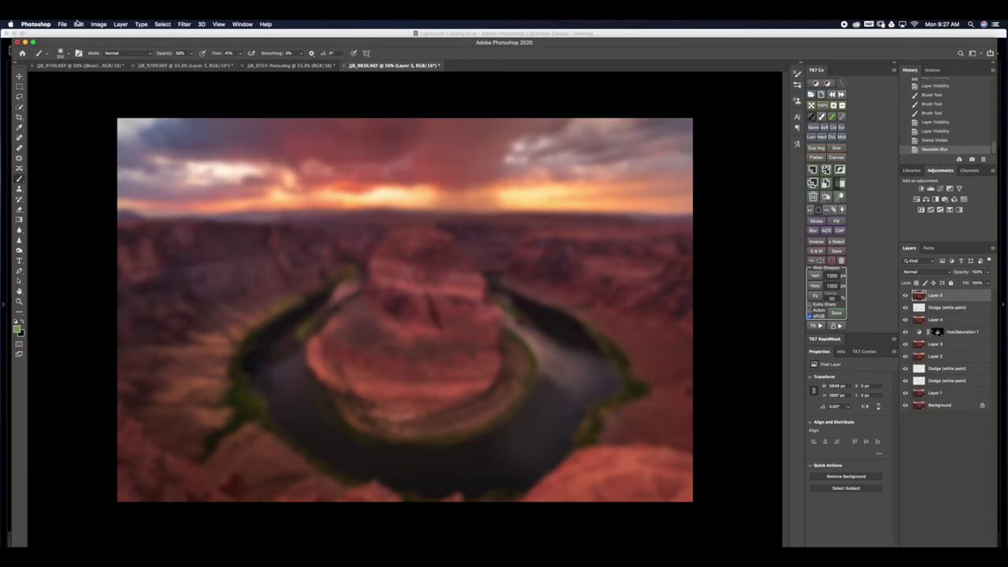
# - Apply a Levels adjustment to the blurred layer with input levels of 12, 0.68 and 180
pyautogui.click(98, 24)
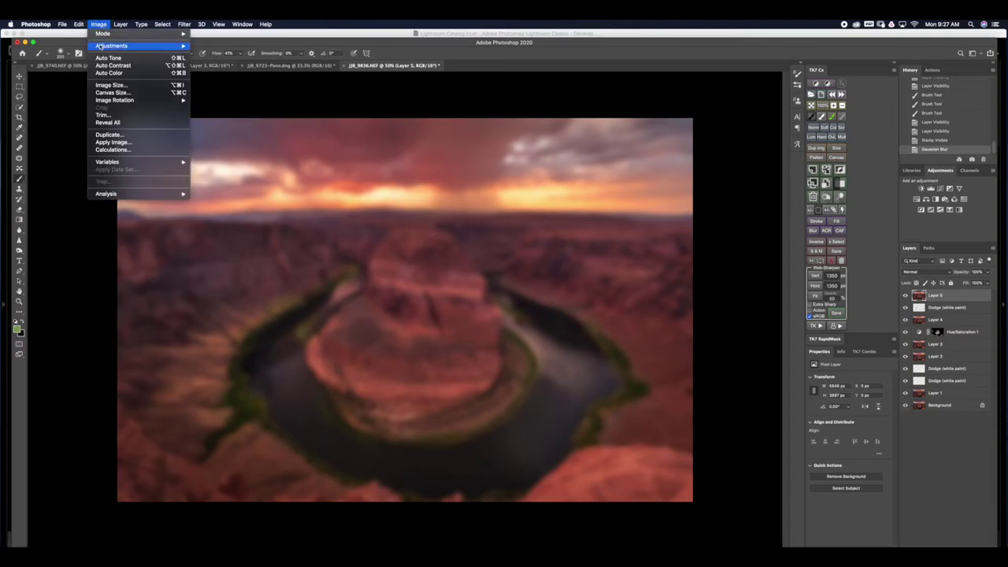
pyautogui.moveTo(185, 47)
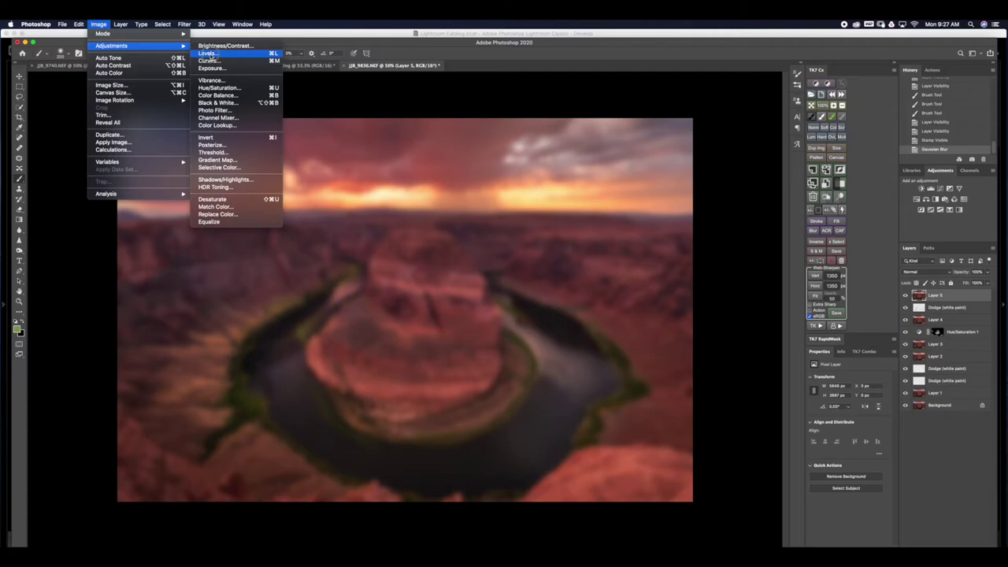
pyautogui.click(209, 53)
pyautogui.moveTo(722, 200); pyautogui.dragTo(641, 215)
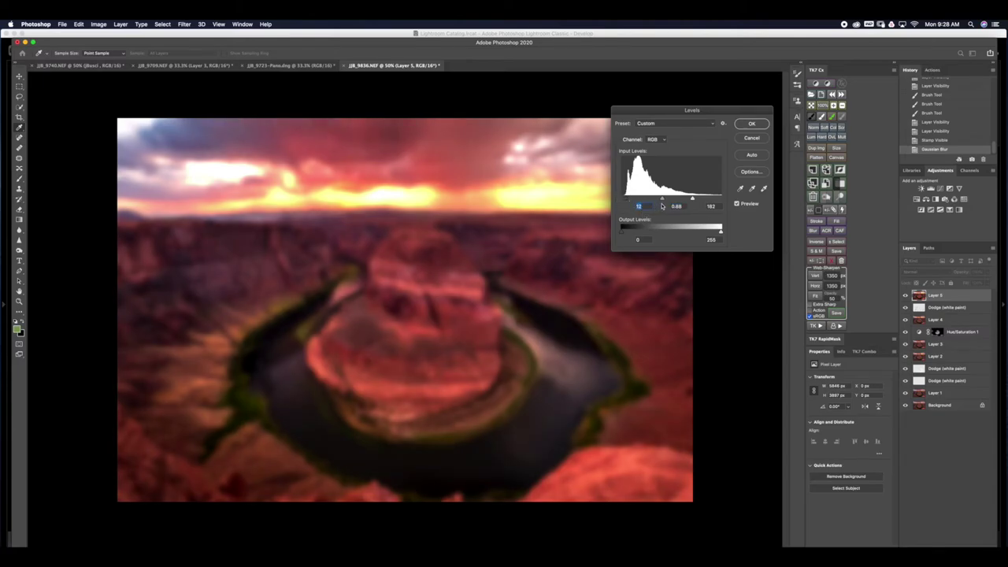
pyautogui.click(692, 200)
pyautogui.moveTo(692, 200); pyautogui.dragTo(693, 204)
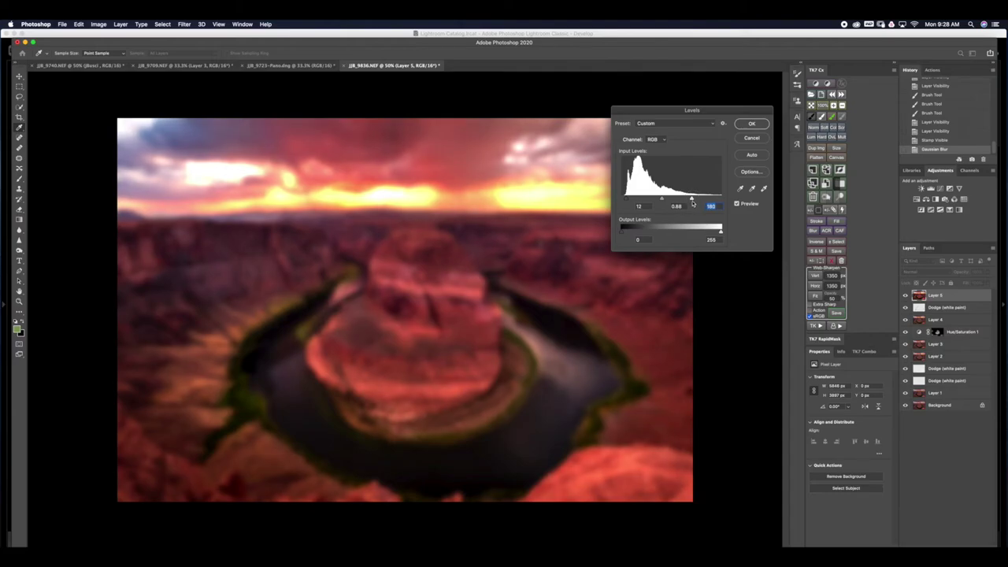
pyautogui.click(751, 124)
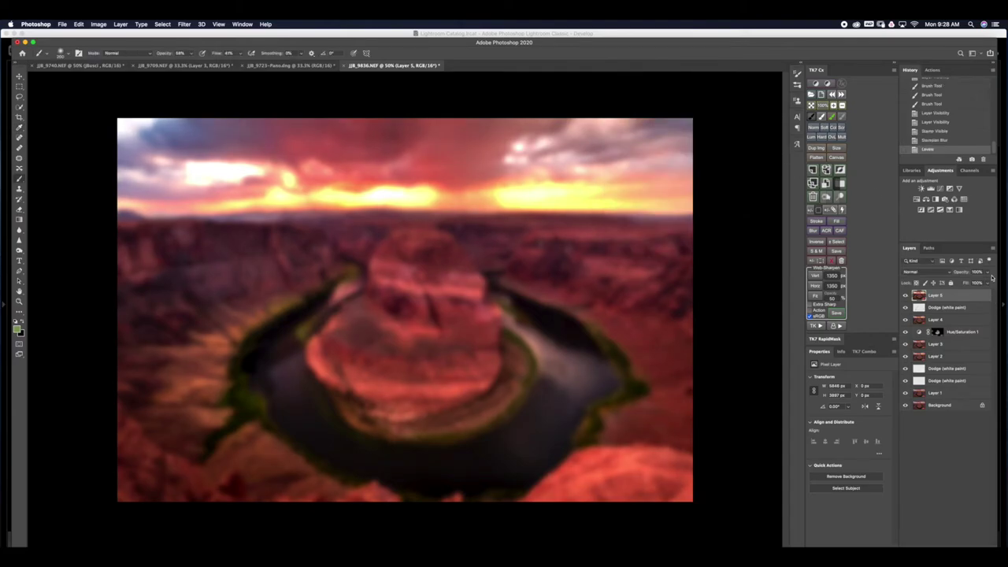
# - Reduce the opacity of the blurred Layer 5 to about 20% for a soft glow, keeping that layer selected
pyautogui.moveTo(988, 274); pyautogui.dragTo(949, 282)
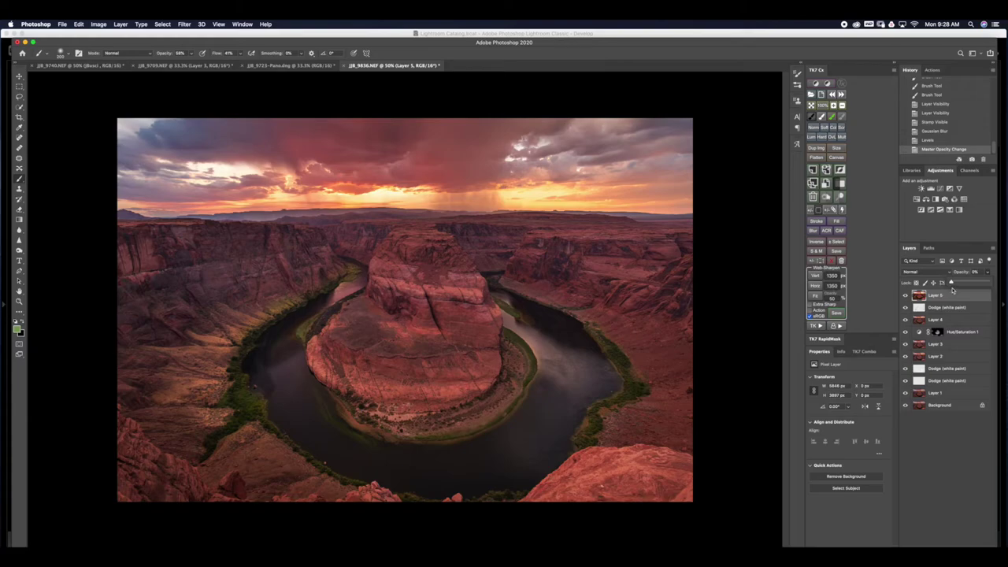
pyautogui.moveTo(952, 284); pyautogui.dragTo(953, 284)
pyautogui.moveTo(953, 284); pyautogui.dragTo(956, 284)
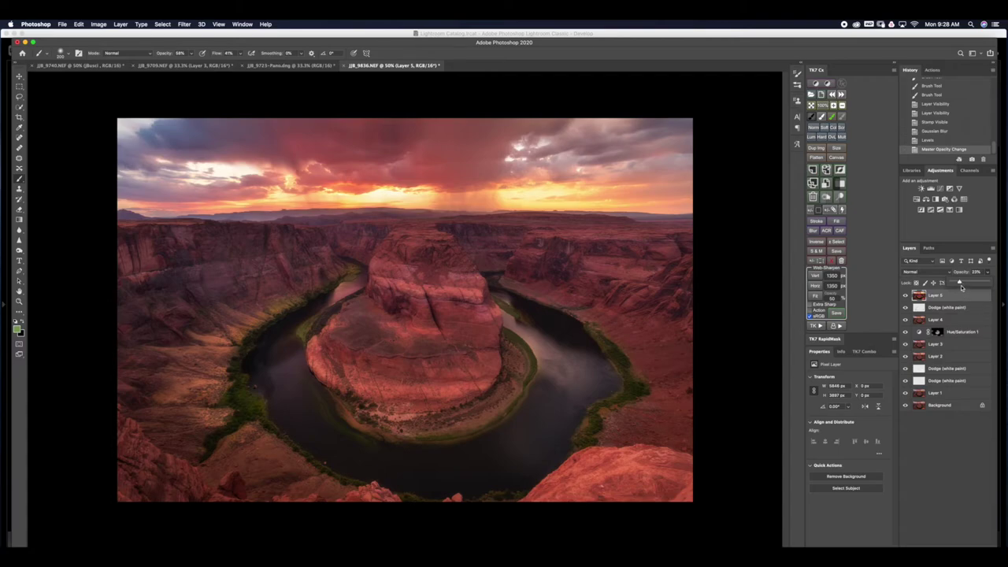
pyautogui.moveTo(962, 282)
pyautogui.mouseDown()
pyautogui.moveTo(983, 282)
pyautogui.moveTo(943, 283)
pyautogui.moveTo(964, 286)
pyautogui.mouseUp()
pyautogui.moveTo(957, 282); pyautogui.dragTo(958, 286)
pyautogui.click(921, 419)
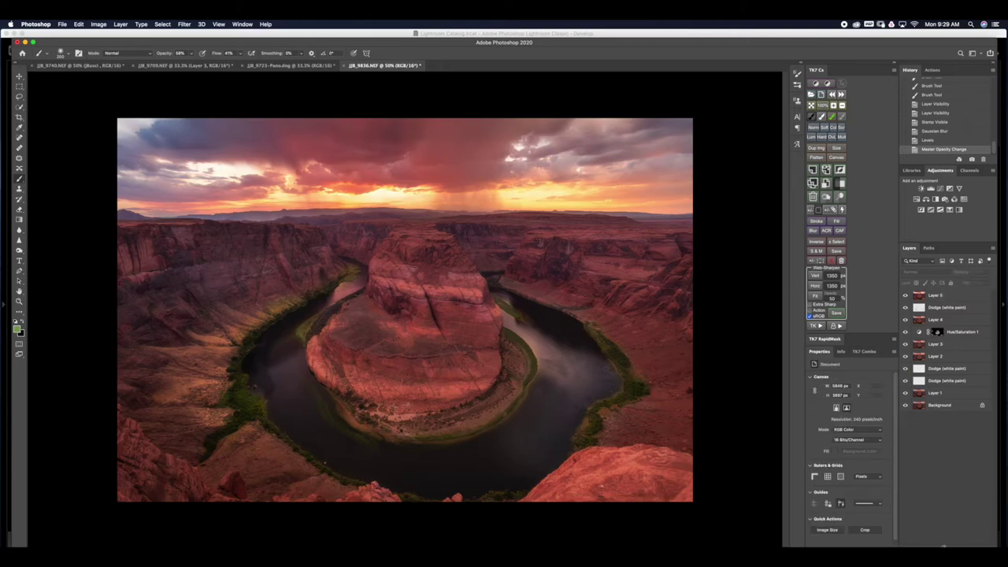
pyautogui.click(960, 296)
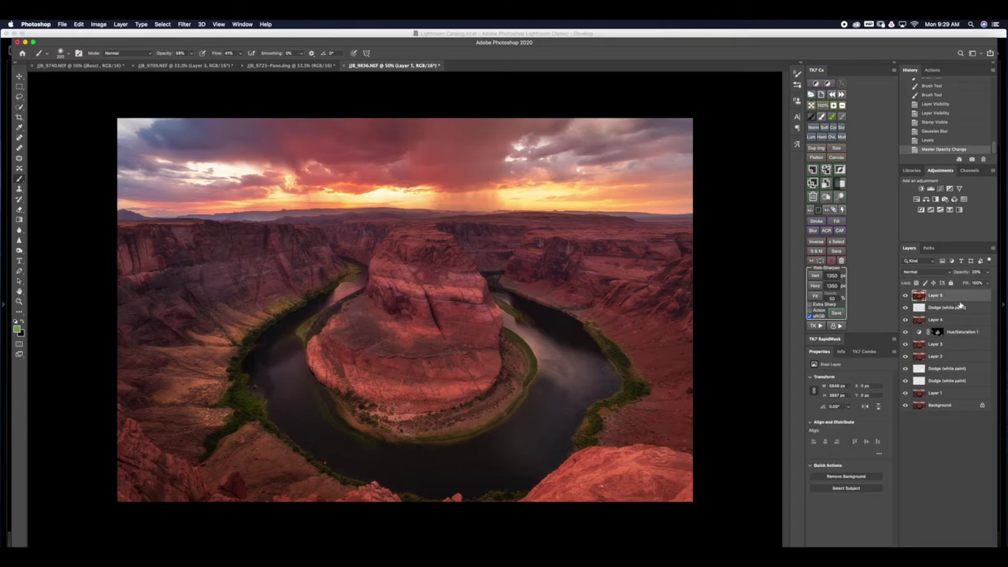
# - Add a layer mask to Layer 5 and paint black with a large soft brush over the butte and surrounding canyon to reduce the glow
pyautogui.click(939, 541)
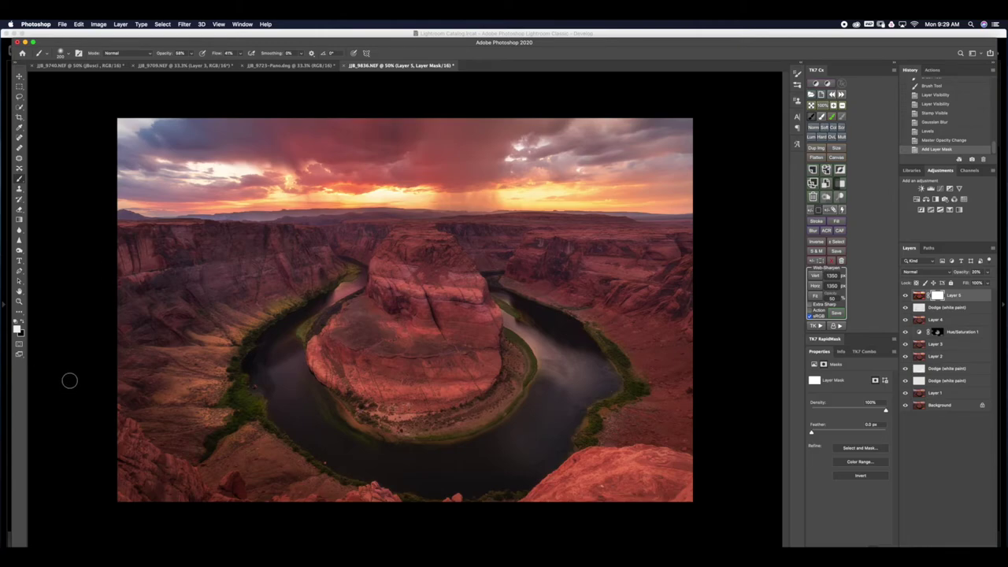
pyautogui.press('x')
pyautogui.press(']')
pyautogui.press(']')
pyautogui.press(']')
pyautogui.press(']')
pyautogui.press(']')
pyautogui.press(']')
pyautogui.moveTo(348, 319)
pyautogui.mouseDown()
pyautogui.moveTo(428, 263)
pyautogui.moveTo(422, 292)
pyautogui.moveTo(416, 268)
pyautogui.moveTo(418, 288)
pyautogui.moveTo(431, 292)
pyautogui.moveTo(454, 345)
pyautogui.moveTo(396, 371)
pyautogui.moveTo(368, 345)
pyautogui.moveTo(361, 356)
pyautogui.moveTo(372, 342)
pyautogui.moveTo(382, 366)
pyautogui.moveTo(452, 349)
pyautogui.moveTo(417, 283)
pyautogui.moveTo(423, 298)
pyautogui.moveTo(424, 275)
pyautogui.moveTo(401, 274)
pyautogui.moveTo(416, 270)
pyautogui.moveTo(461, 369)
pyautogui.moveTo(358, 335)
pyautogui.mouseUp()
pyautogui.moveTo(559, 245)
pyautogui.mouseDown()
pyautogui.moveTo(527, 252)
pyautogui.moveTo(563, 253)
pyautogui.moveTo(574, 275)
pyautogui.mouseUp()
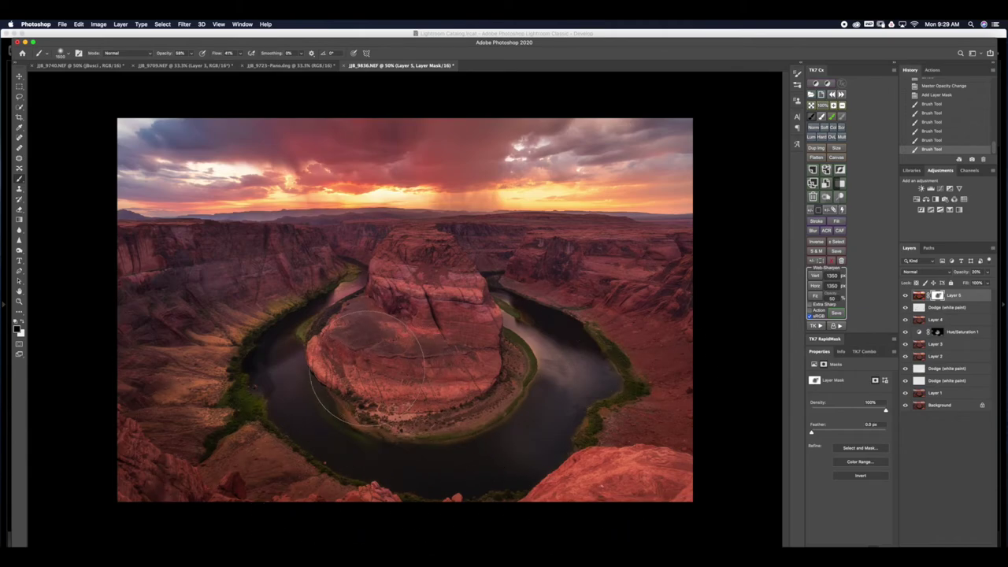
pyautogui.moveTo(482, 374); pyautogui.dragTo(567, 364)
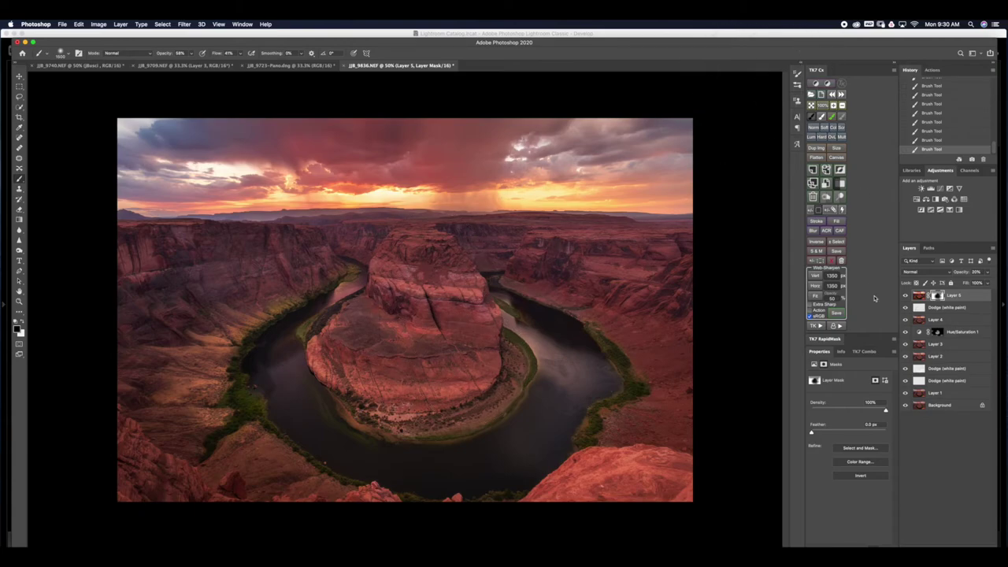
# - Flatten the image and open the Smart Sharpen filter on a duplicate of the background layer
pyautogui.click(816, 157)
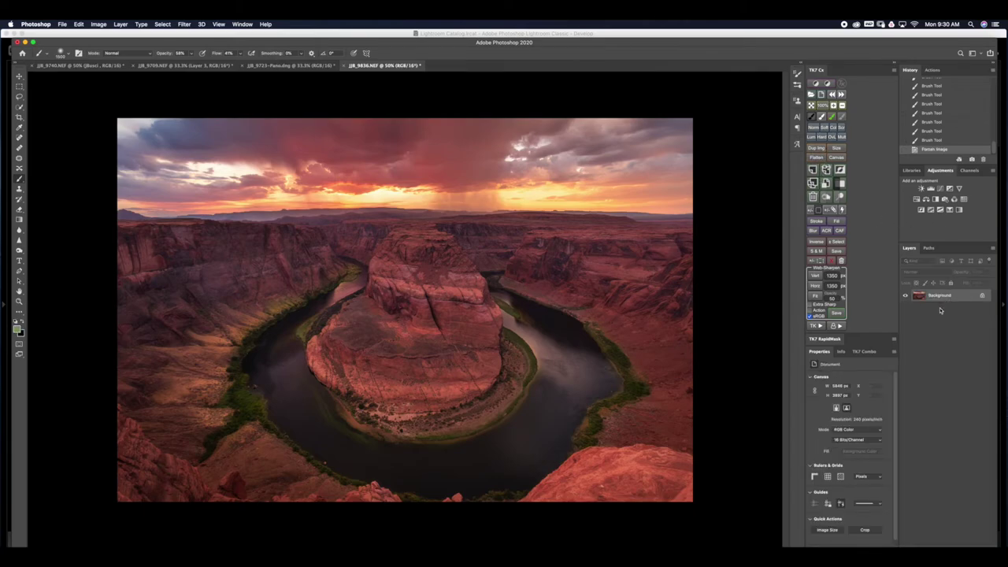
pyautogui.hotkey('ctrl', 'j')
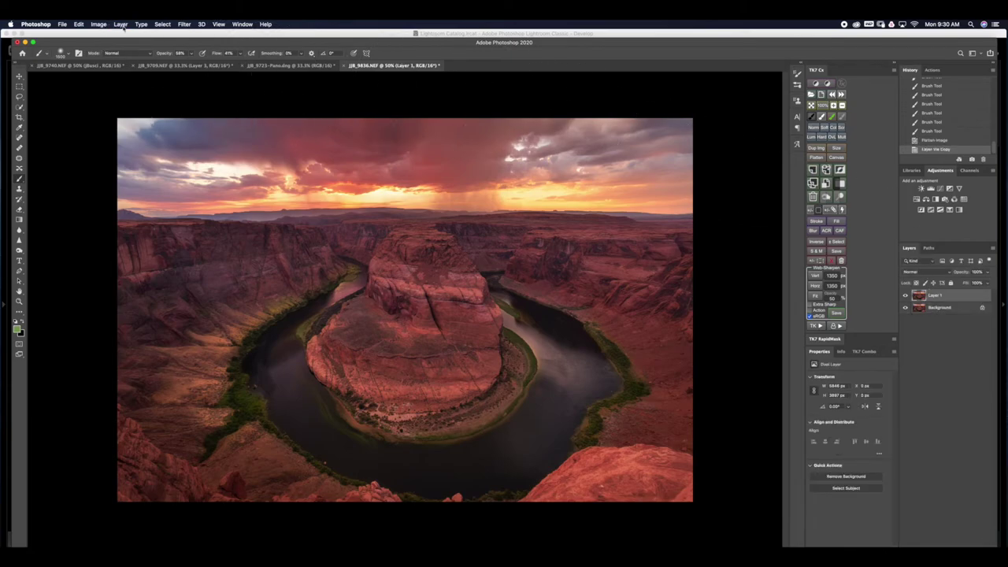
pyautogui.click(189, 24)
pyautogui.click(189, 23)
pyautogui.click(187, 26)
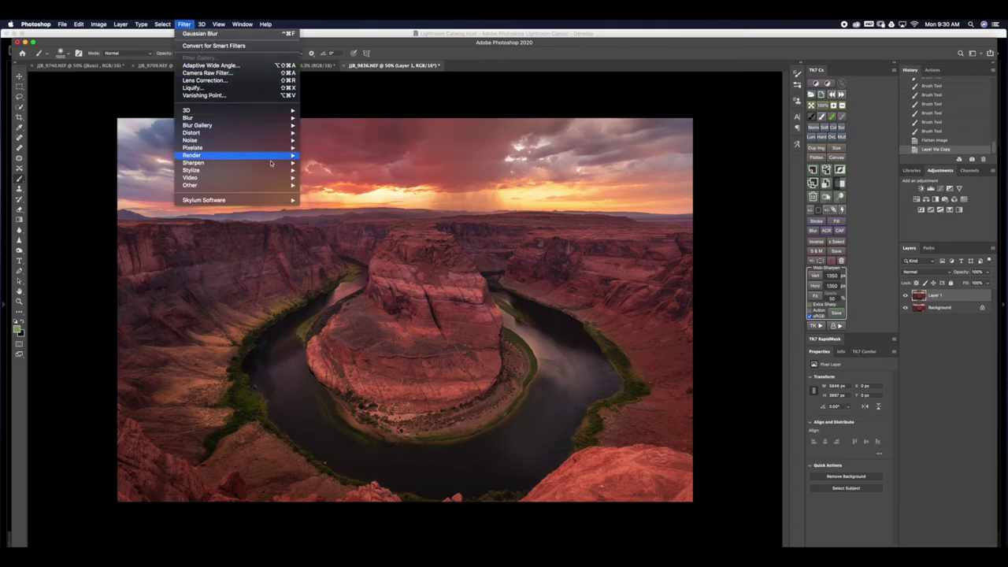
pyautogui.moveTo(292, 162)
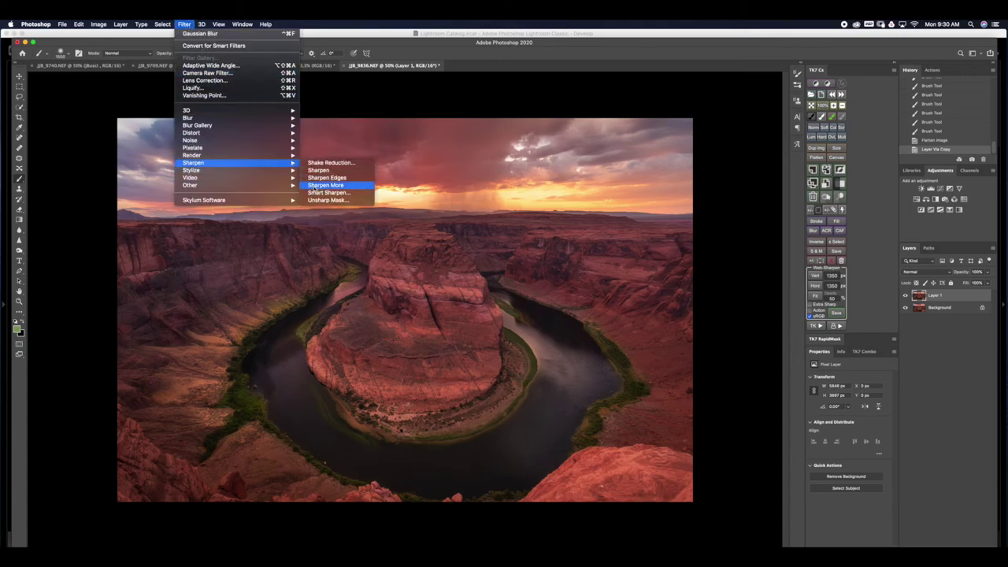
pyautogui.click(315, 193)
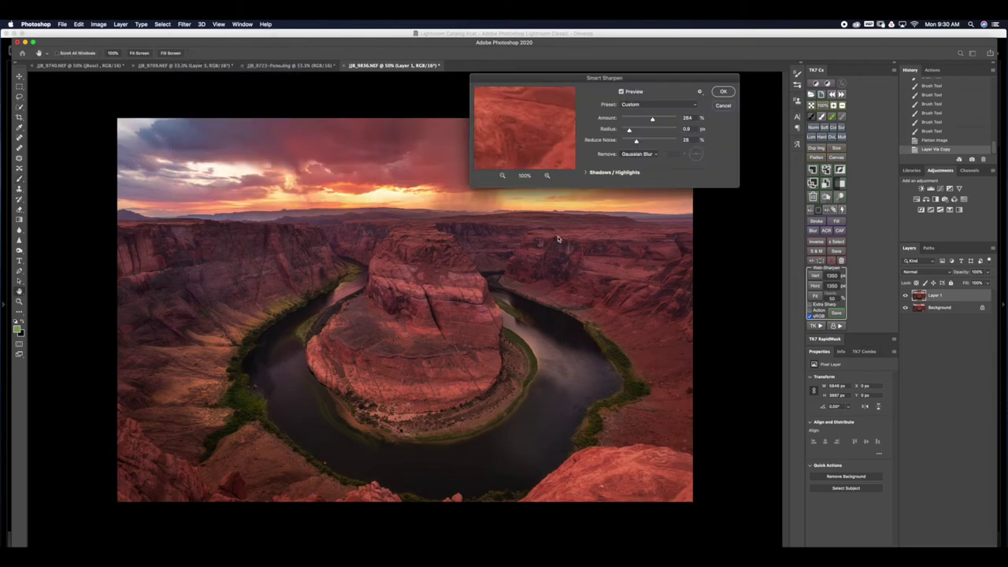
# - Examine the butte and canyon detail in the Smart Sharpen preview, with the preview zoomed out to 33%
pyautogui.moveTo(524, 109); pyautogui.dragTo(527, 132)
pyautogui.click(502, 176)
pyautogui.click(502, 176)
pyautogui.click(502, 176)
pyautogui.click(501, 176)
pyautogui.click(502, 176)
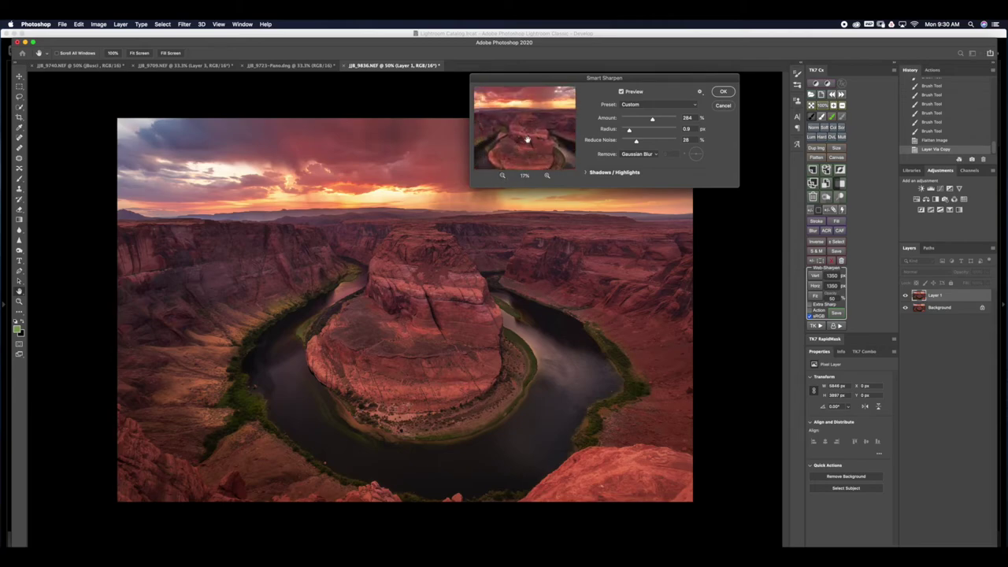
pyautogui.click(547, 174)
pyautogui.click(547, 175)
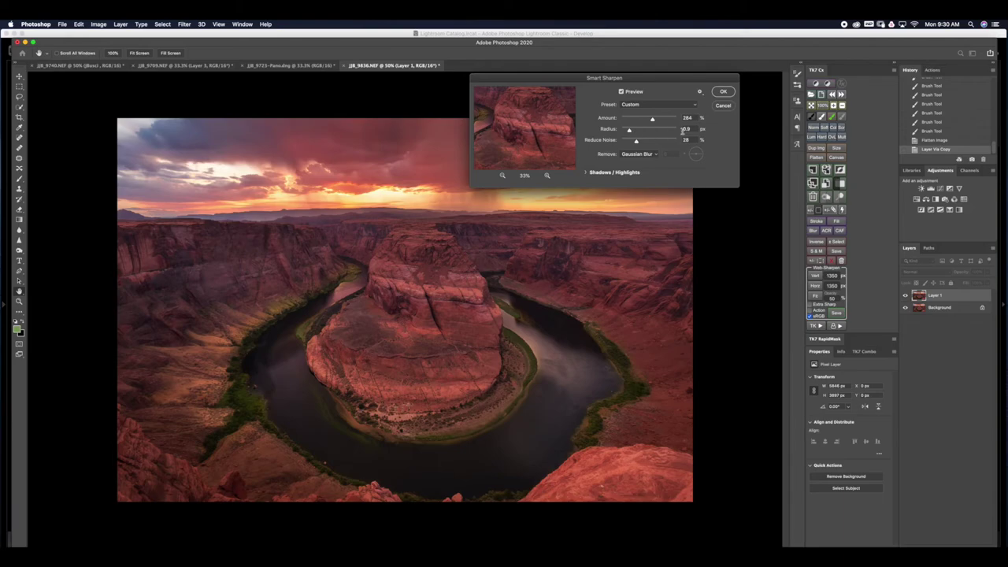
# - Try a Smart Sharpen radius of 64 px to preview over-sharpening, and bring the radius back to under 1 px
pyautogui.click(629, 131)
pyautogui.moveTo(628, 131); pyautogui.dragTo(675, 130)
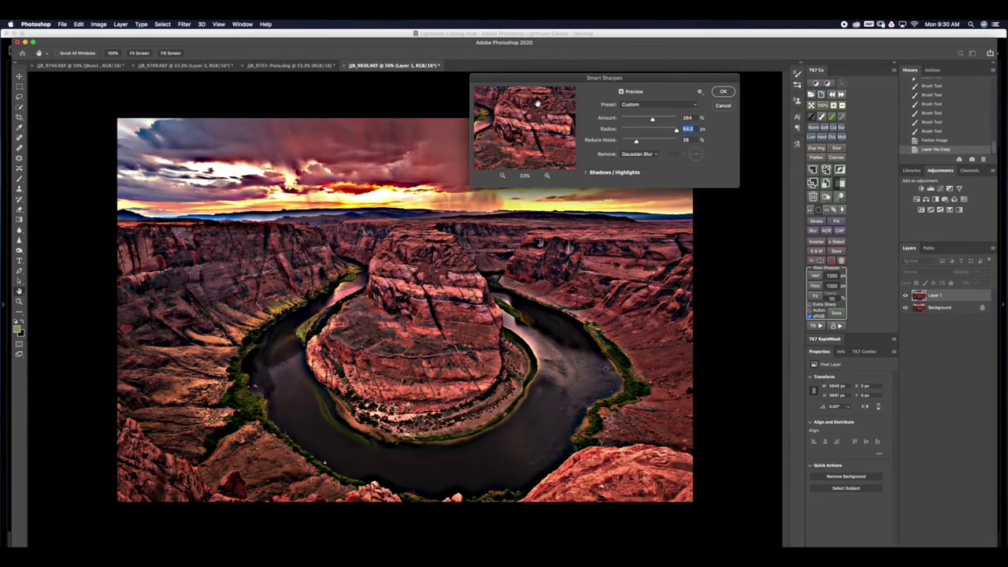
pyautogui.moveTo(680, 131); pyautogui.dragTo(629, 131)
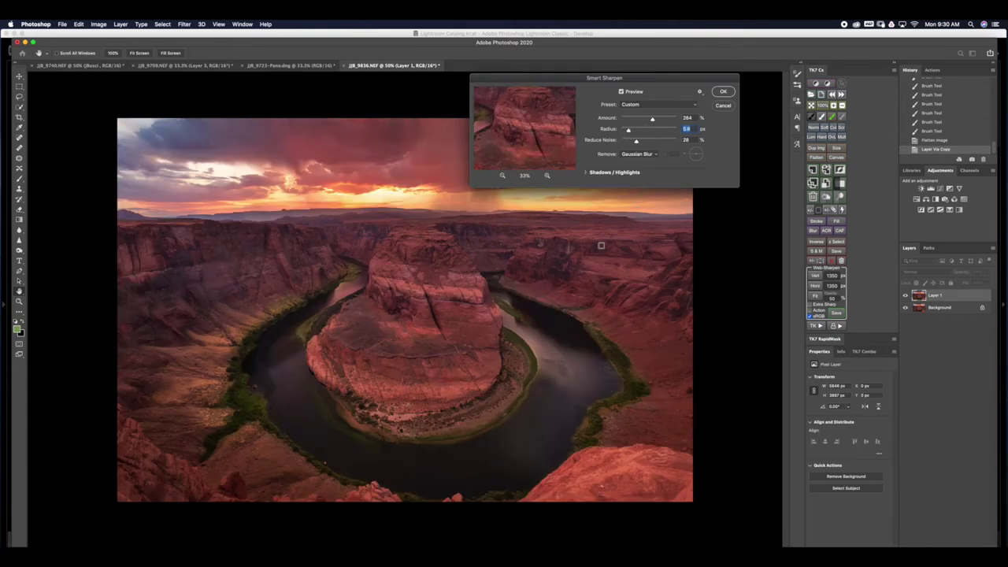
# - Slightly raise the Smart Sharpen amount, slightly lower the noise reduction and apply the filter to Layer 1
pyautogui.moveTo(653, 122); pyautogui.dragTo(655, 122)
pyautogui.click(654, 122)
pyautogui.click(636, 143)
pyautogui.moveTo(636, 143); pyautogui.dragTo(634, 142)
pyautogui.click(723, 91)
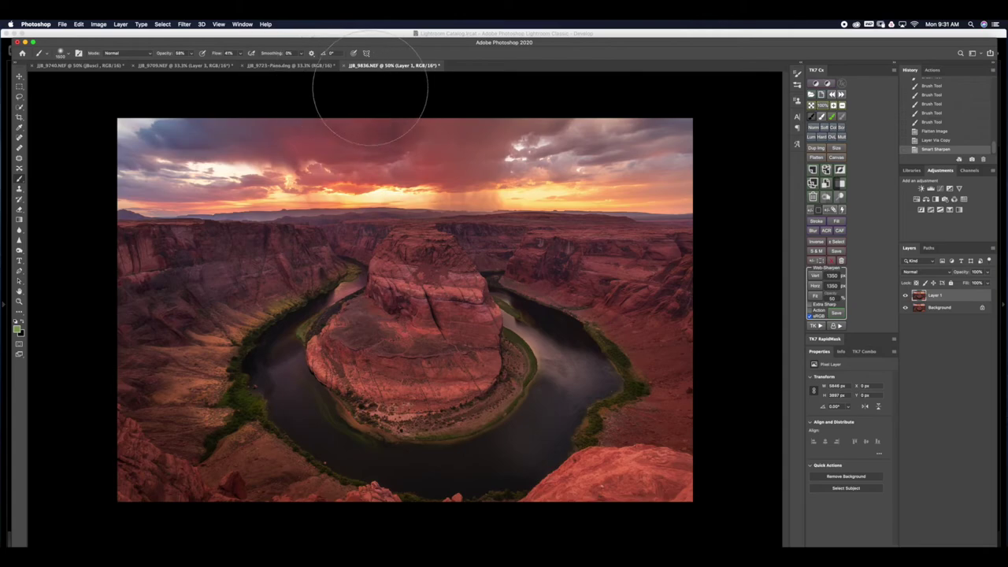
# - Flatten the sharpened image and close the document, saving its changes
pyautogui.click(816, 157)
pyautogui.click(344, 64)
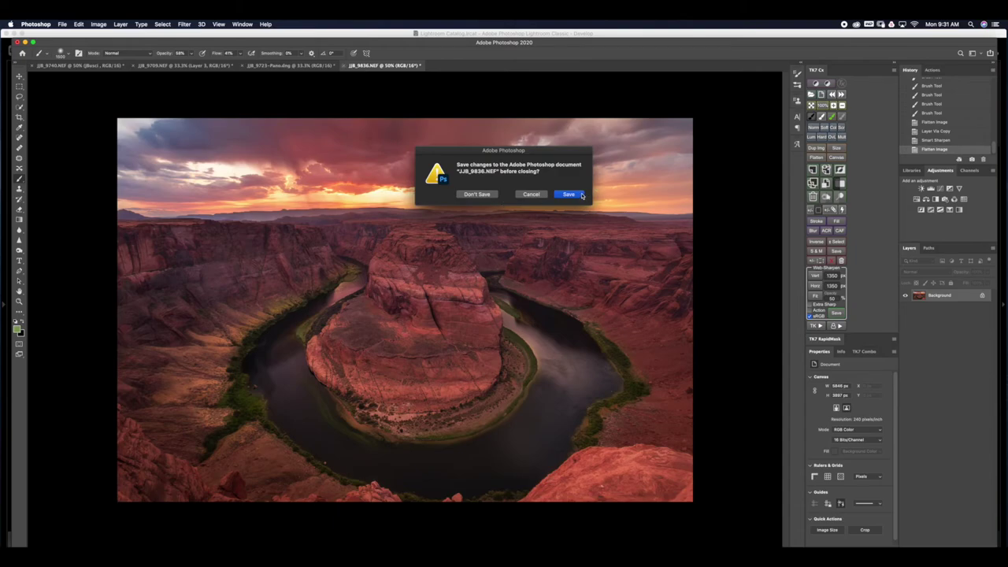
pyautogui.click(580, 195)
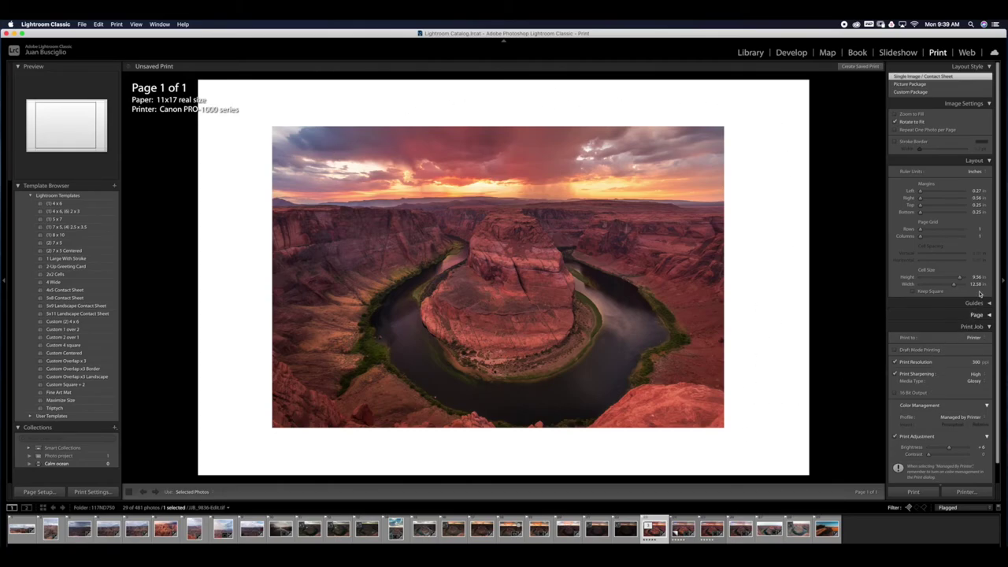
# - Enable 16 Bit Output for the print job, keeping Glossy as the media type and the color profile Managed by Printer
pyautogui.click(895, 392)
pyautogui.click(983, 382)
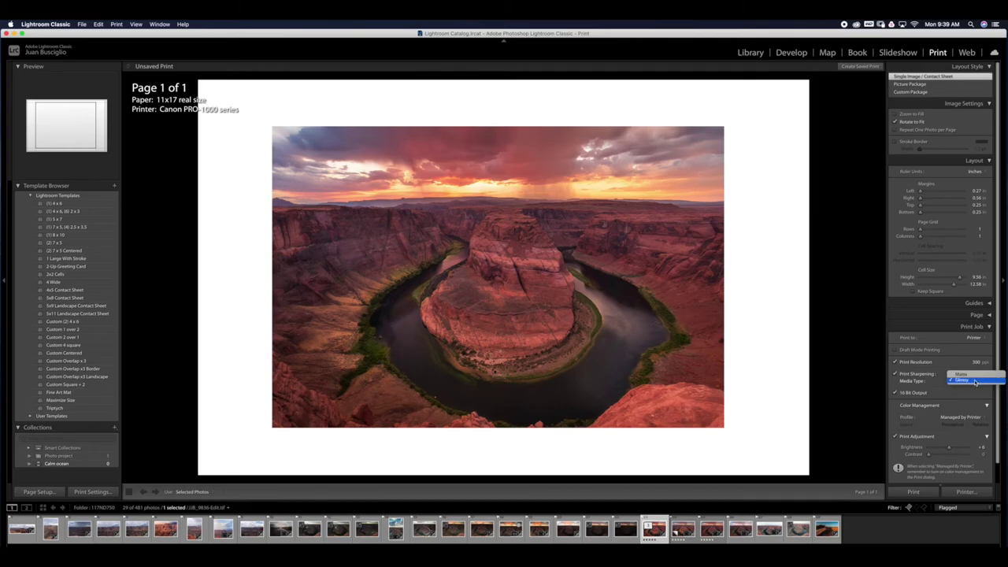
pyautogui.click(974, 381)
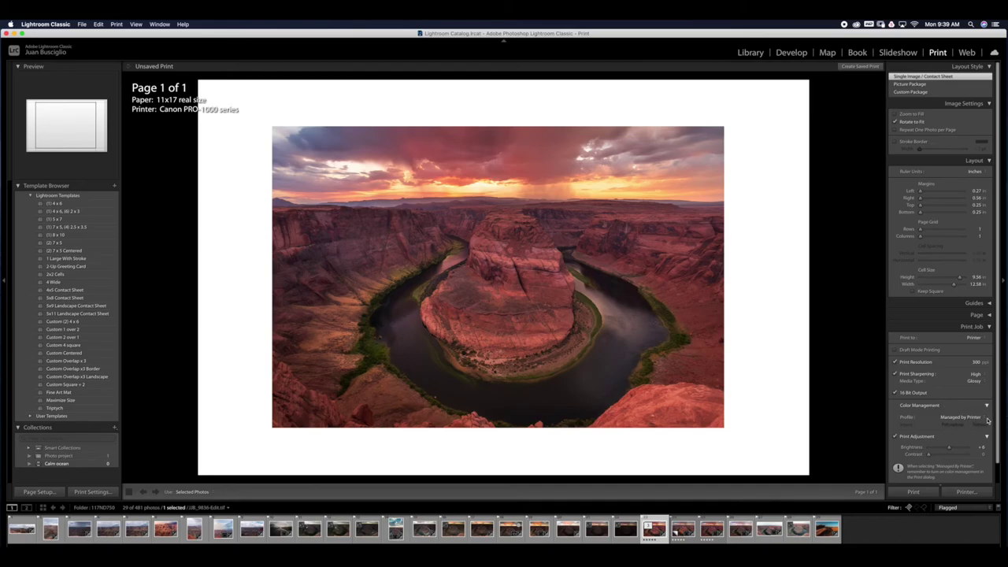
pyautogui.click(982, 423)
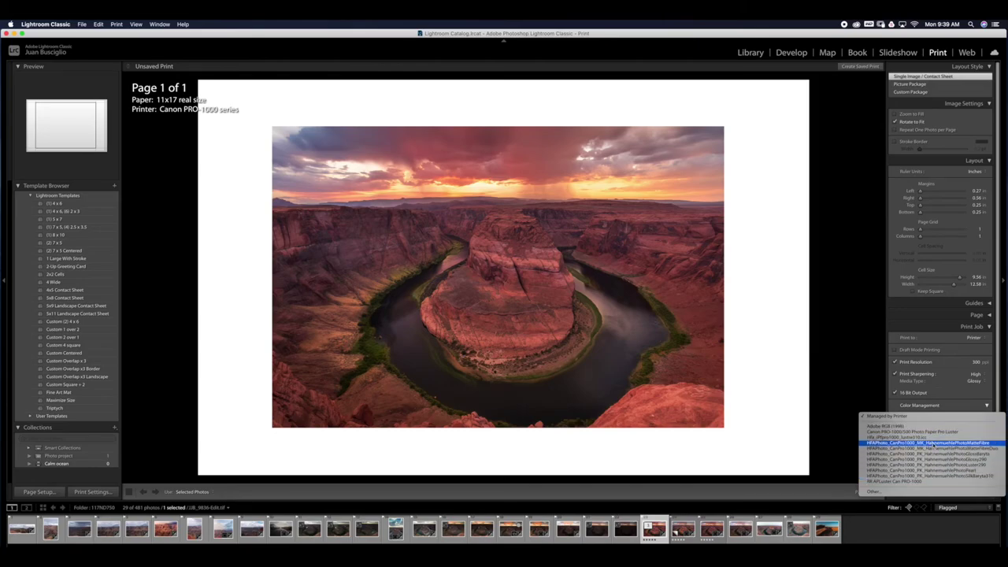
pyautogui.click(976, 412)
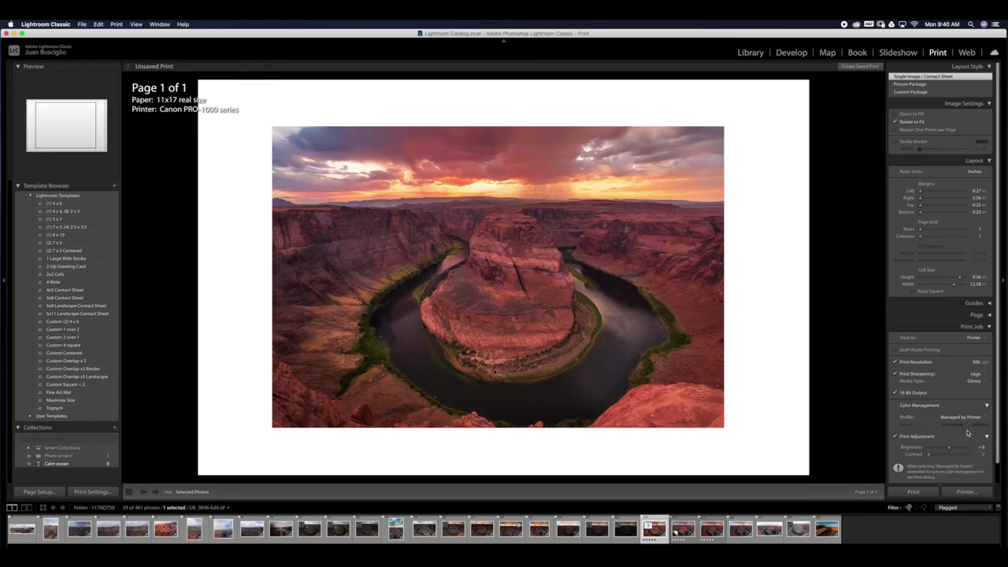
# - Confirm the page setup for the Canon PRO-1000 series with 11x17 real size paper in landscape orientation
pyautogui.click(53, 494)
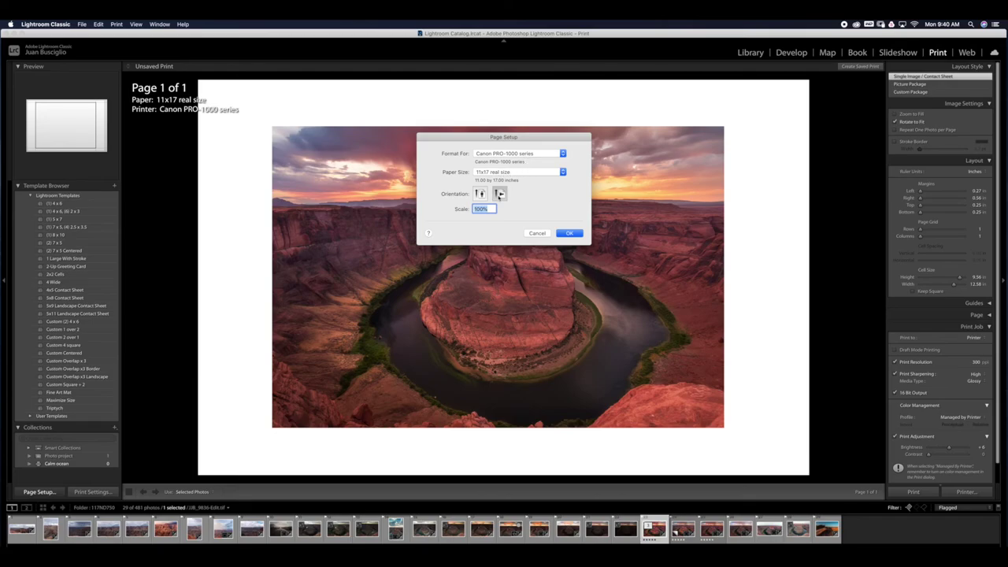
pyautogui.click(573, 234)
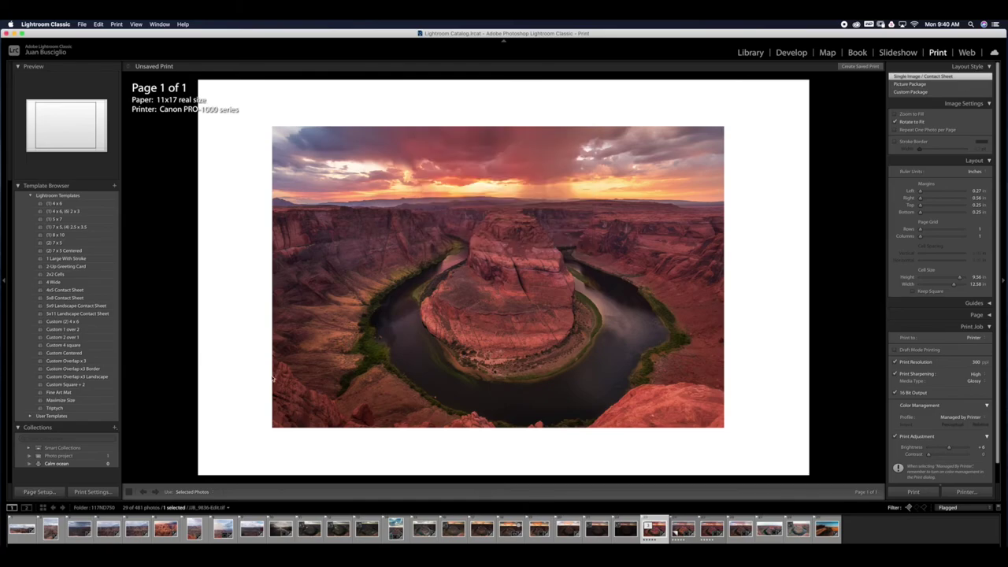
# - Save the Quality & Media print settings with Photo Paper Pro Luster, Top Feed, High quality and Perceptual intent, and print the photo
pyautogui.click(93, 491)
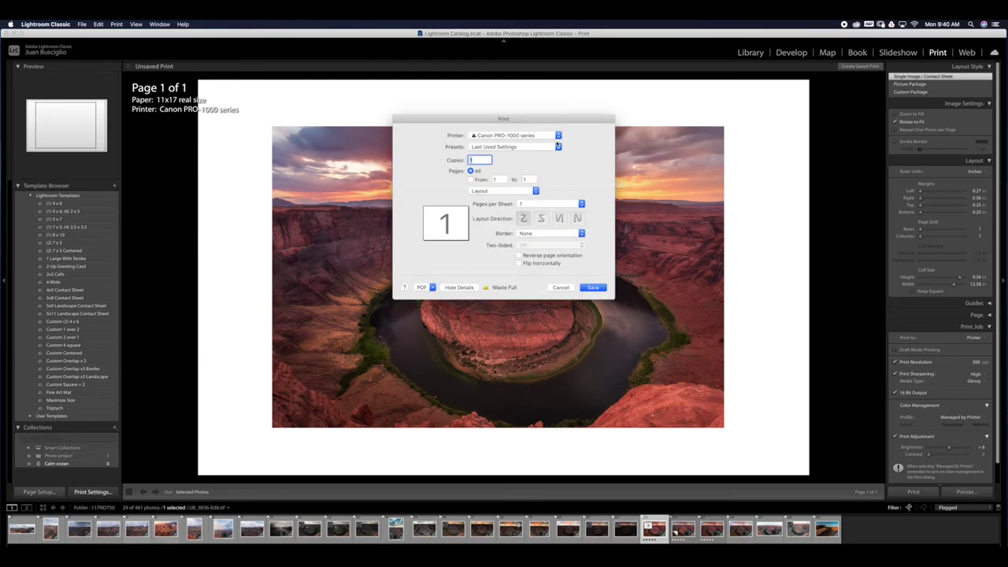
pyautogui.click(535, 191)
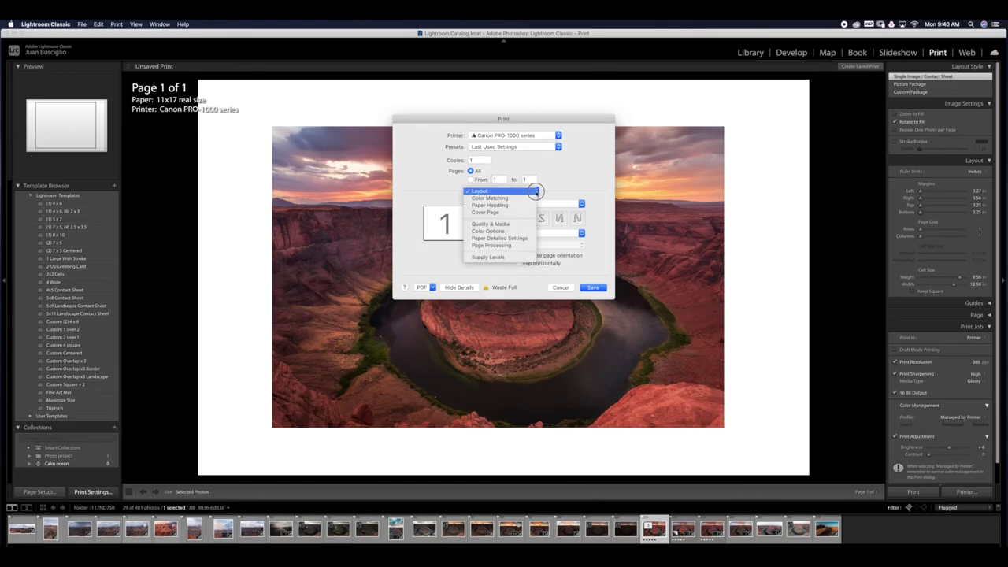
pyautogui.click(513, 226)
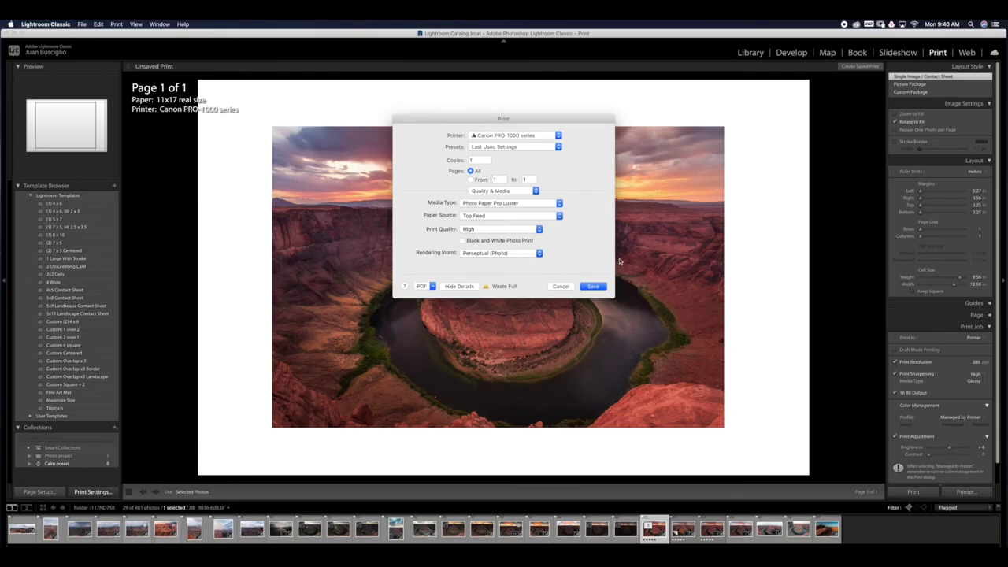
pyautogui.click(593, 285)
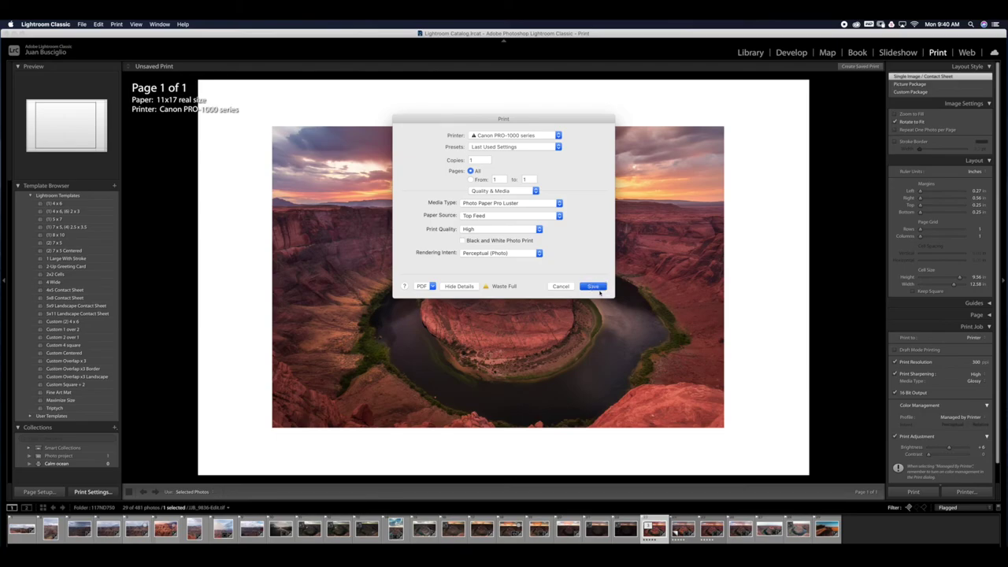
pyautogui.click(912, 491)
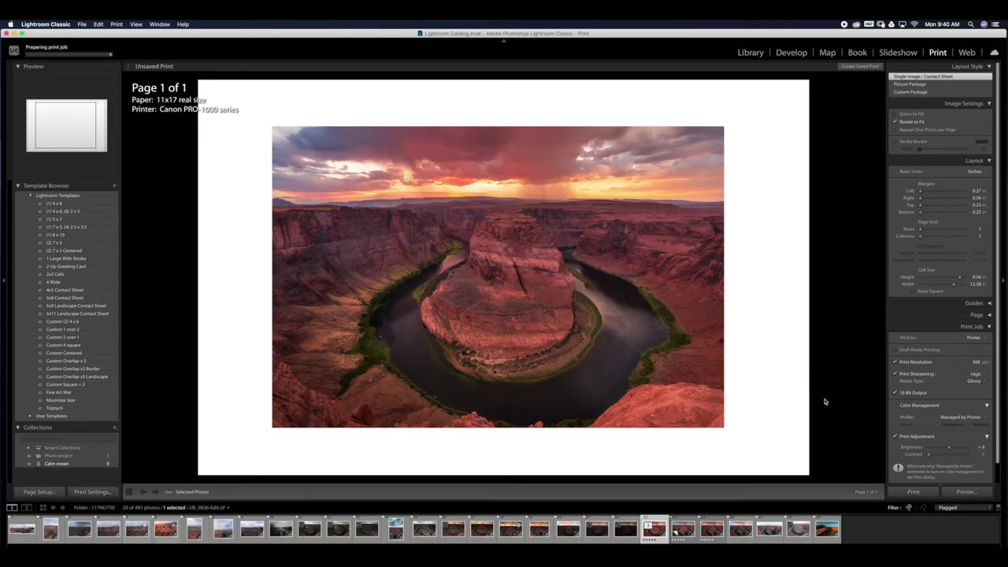